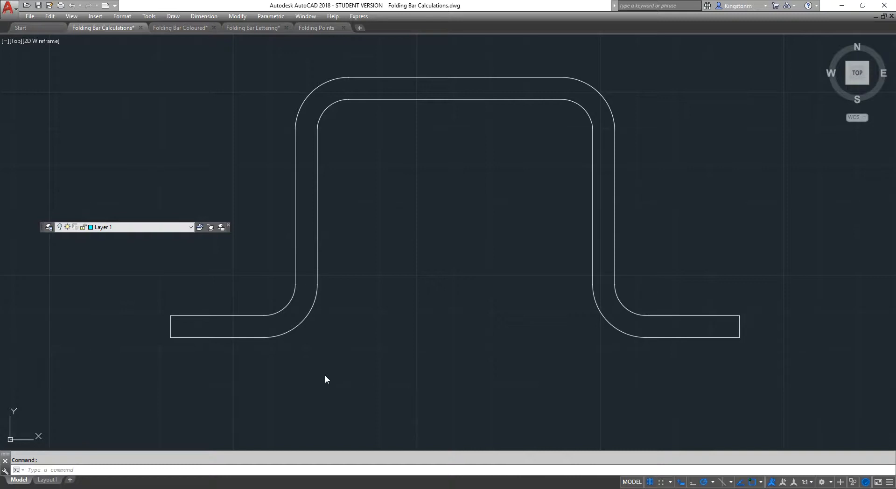
# Step: Turn on the Dimensions layer so the bar profile's dimensions are displayed
pyautogui.click(190, 228)
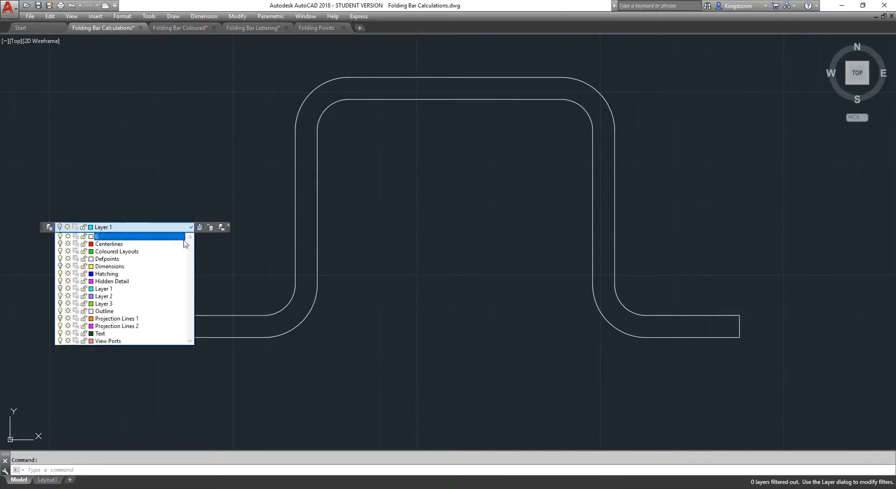
pyautogui.click(62, 266)
pyautogui.click(116, 196)
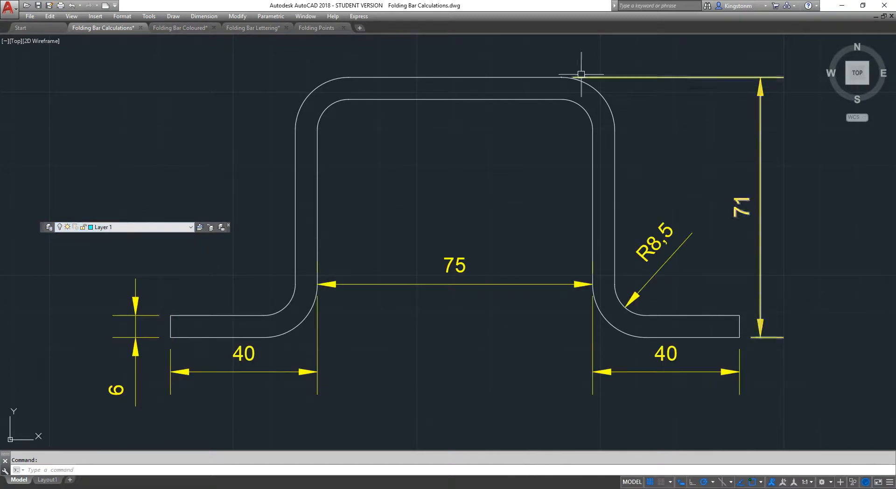
# Step: Highlight the profile edges that bound the overall height, followed by the inner vertical edges that bound the inside width
pyautogui.click(542, 76)
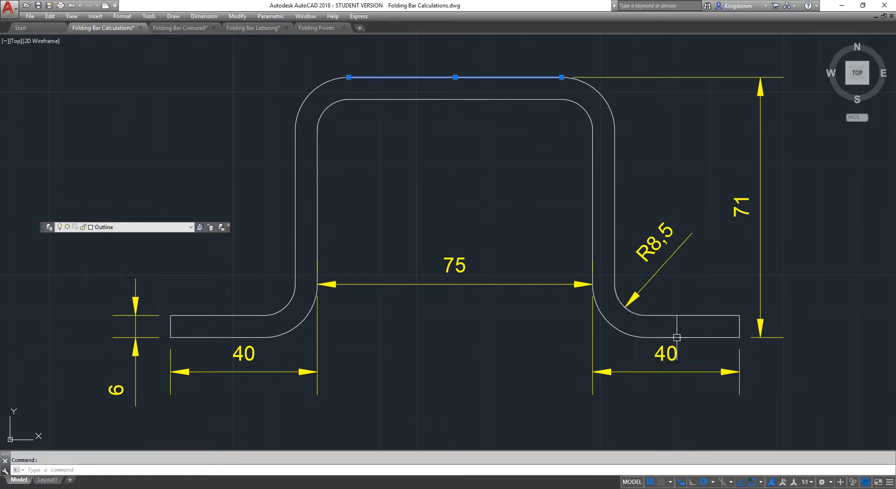
pyautogui.click(694, 339)
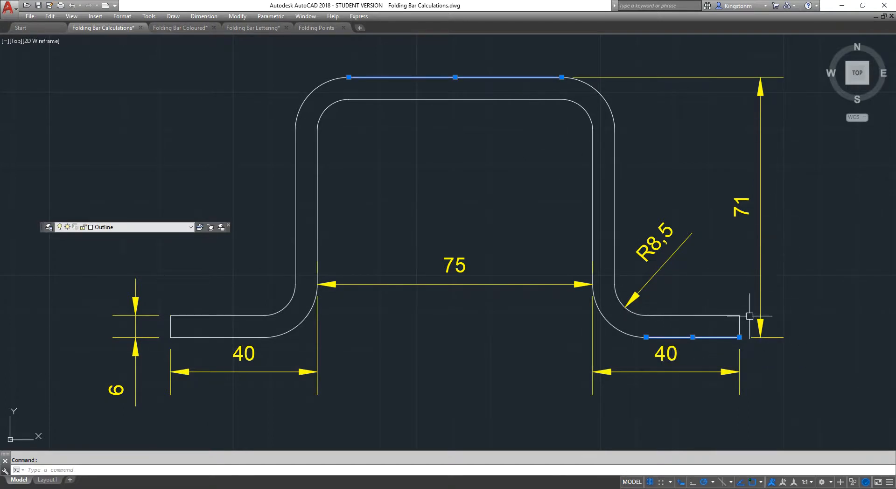
pyautogui.press('Escape')
pyautogui.click(319, 198)
pyautogui.click(594, 178)
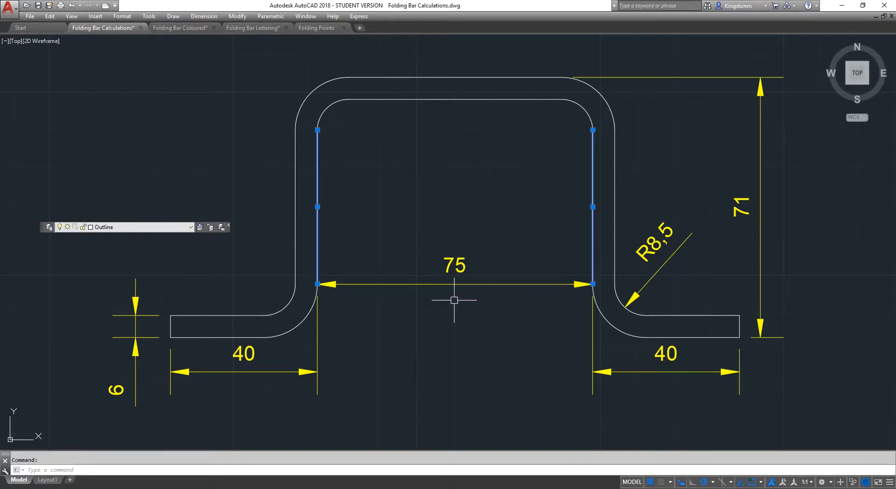
pyautogui.press('Escape')
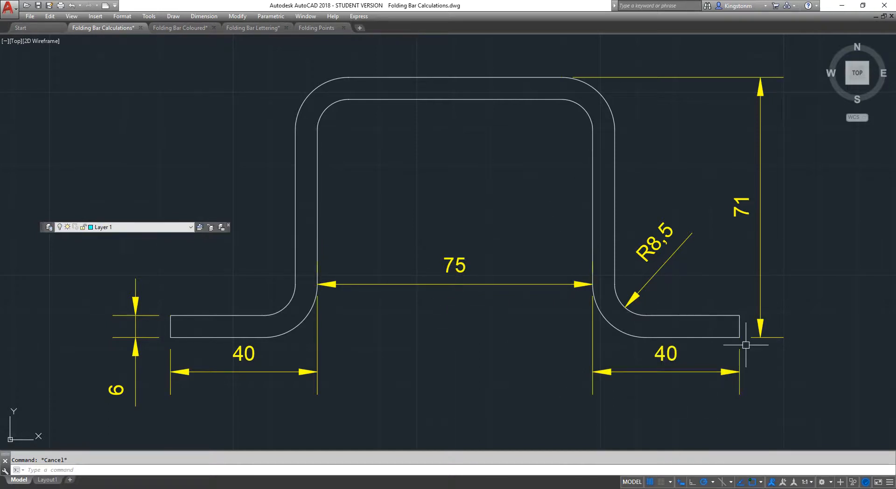
# Step: Highlight the right flange's end edge and the adjacent inner vertical edge that bound the flange length
pyautogui.click(739, 326)
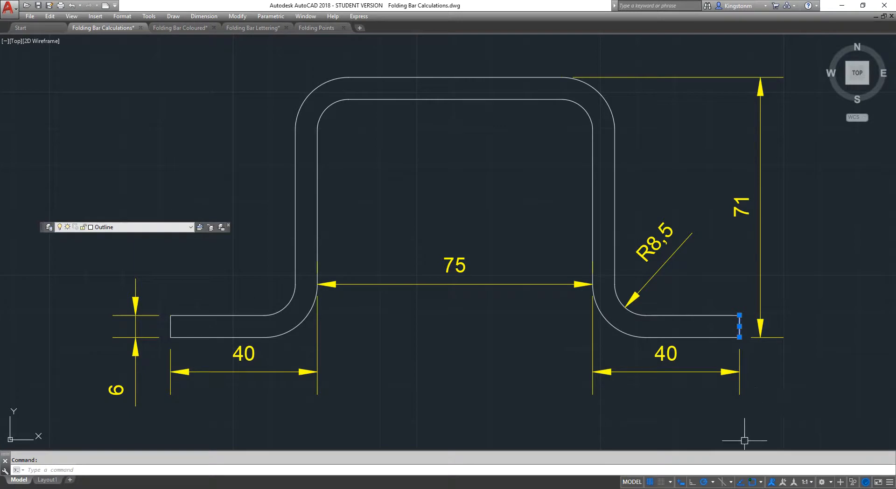
pyautogui.click(590, 233)
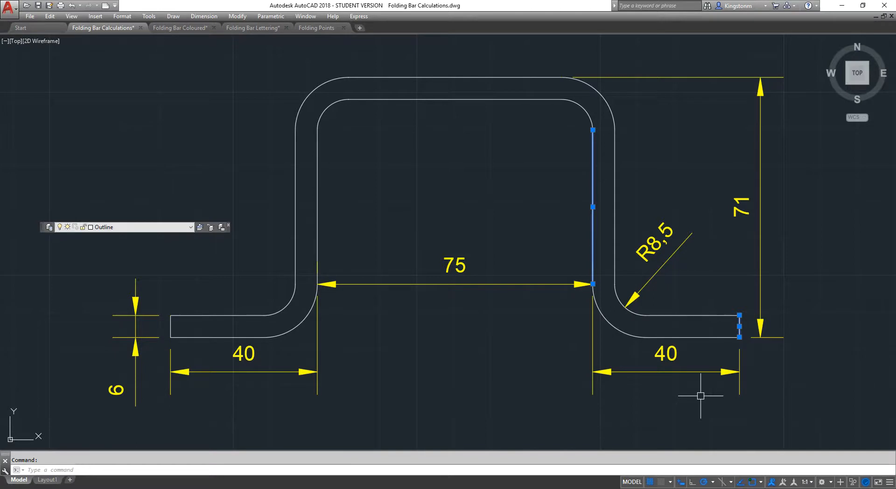
pyautogui.press('Escape')
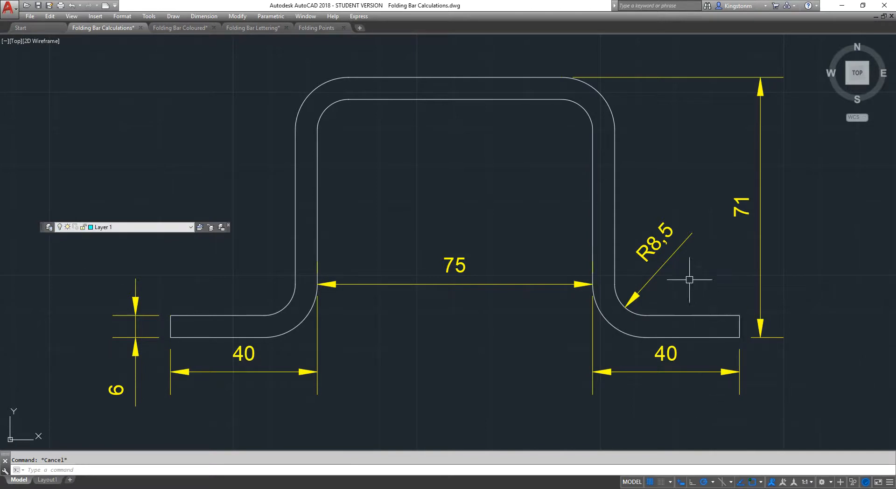
# Step: Highlight the bend radius dimension and the four inside corner arcs of the profile it applies to
pyautogui.click(653, 246)
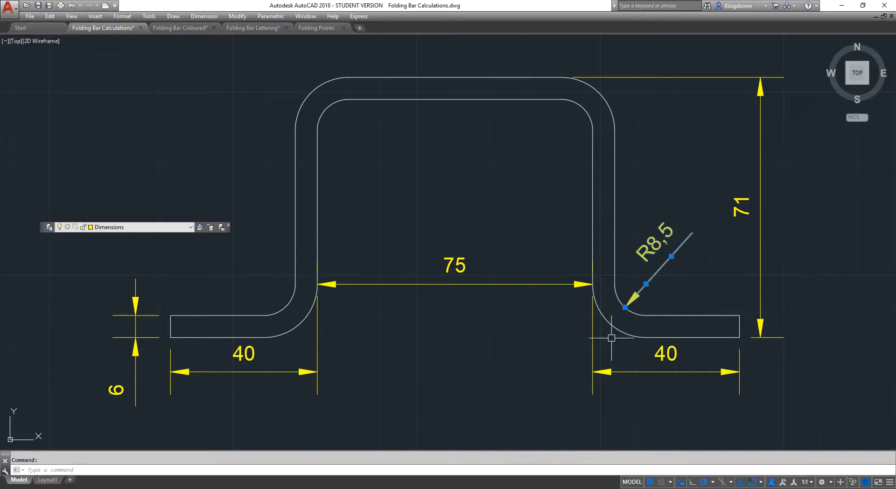
pyautogui.click(631, 314)
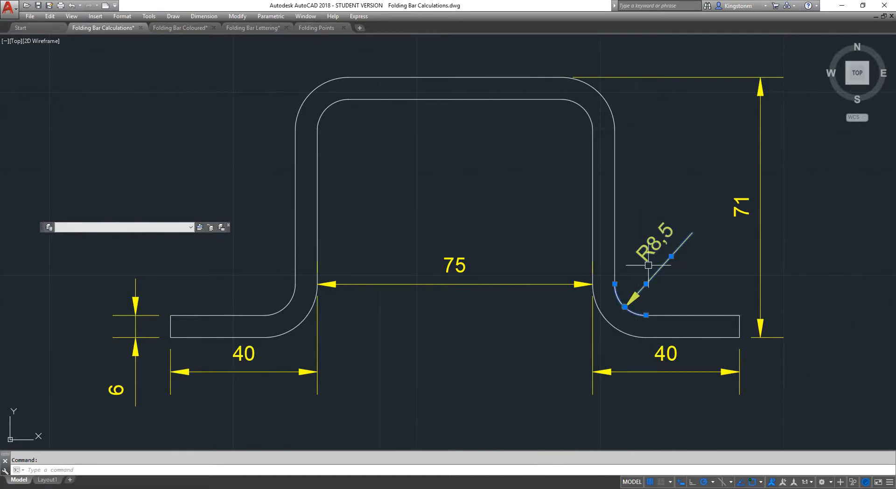
pyautogui.click(591, 102)
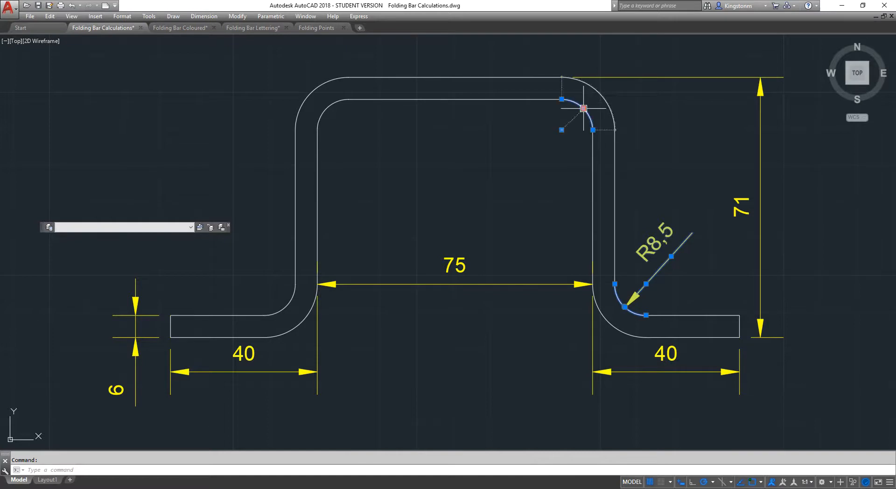
pyautogui.click(321, 113)
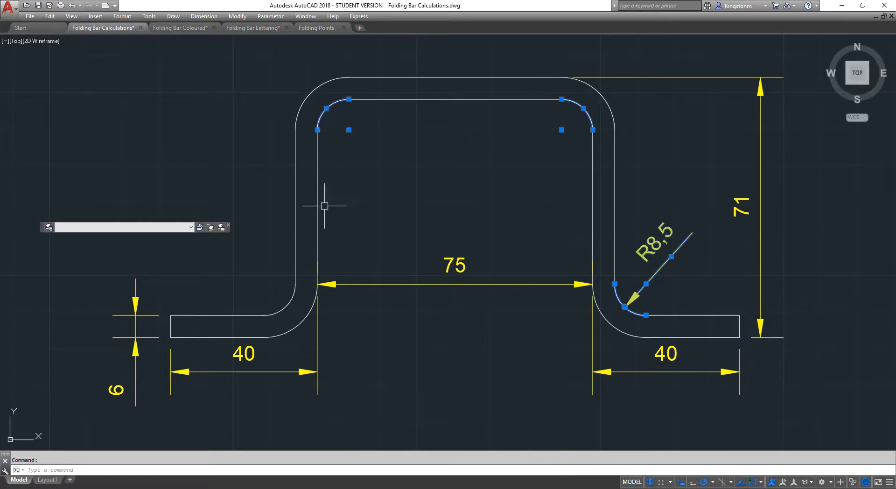
pyautogui.click(289, 302)
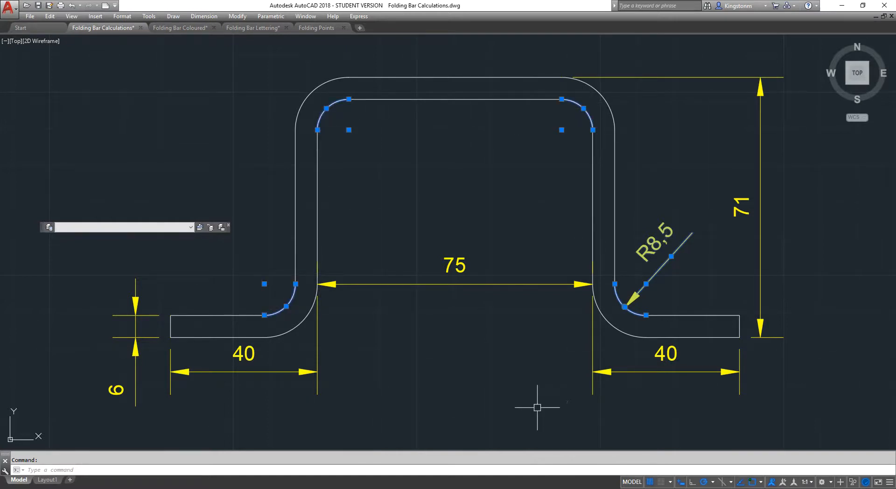
pyautogui.press('Escape')
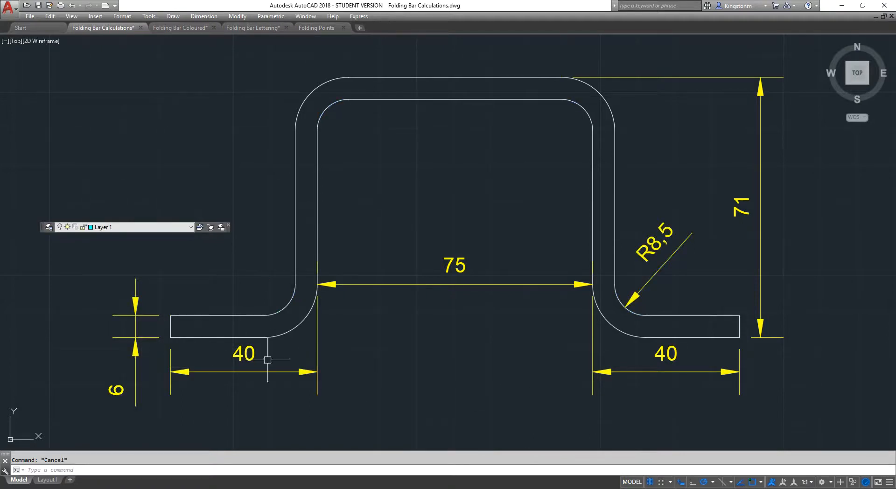
# Step: Zoom to the drawing's extents to view the profile, flat bar layout, calculation sheet and press brake chart together
pyautogui.scroll(-6, 409, 366)
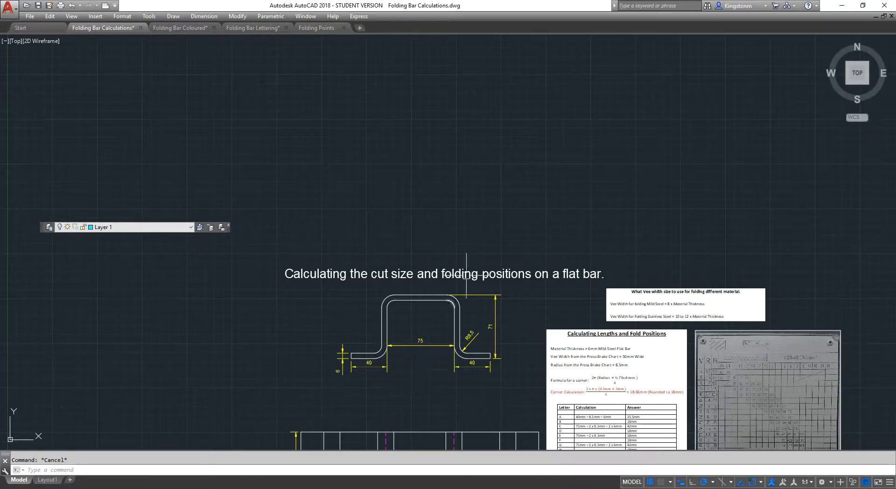
pyautogui.rightClick(475, 256)
pyautogui.click(515, 349)
pyautogui.rightClick(507, 257)
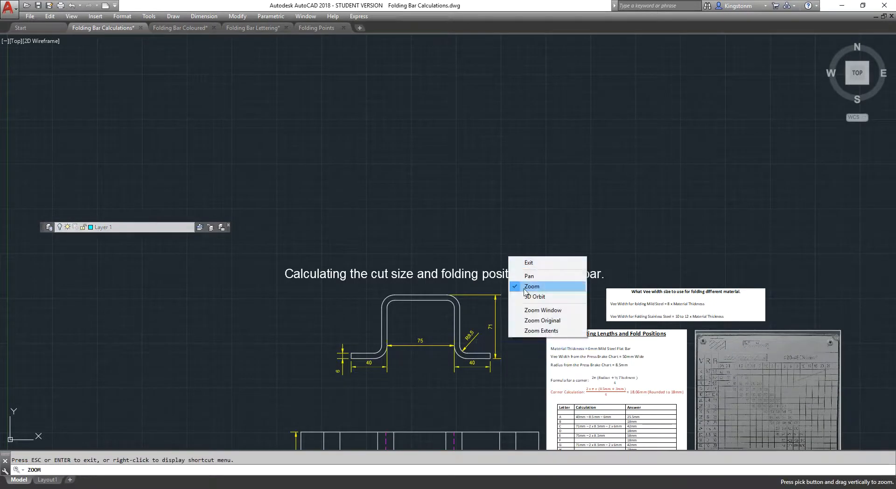
pyautogui.click(532, 331)
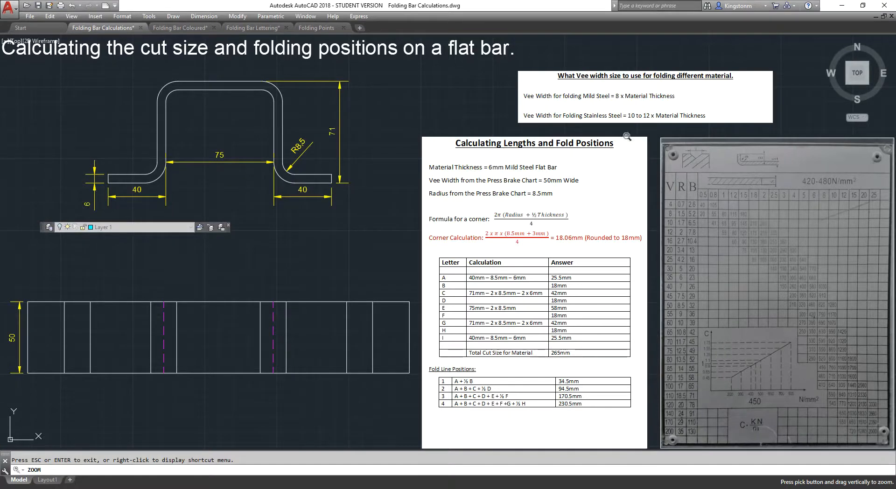
# Step: Examine the vee width rules for mild and stainless steel and the calculation sheet beside the press brake chart
pyautogui.scroll(2, 782, 75)
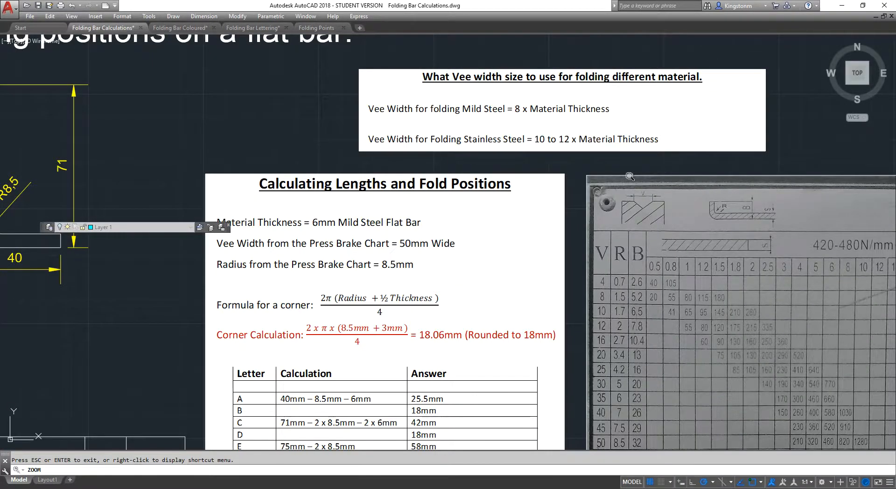
pyautogui.rightClick(336, 143)
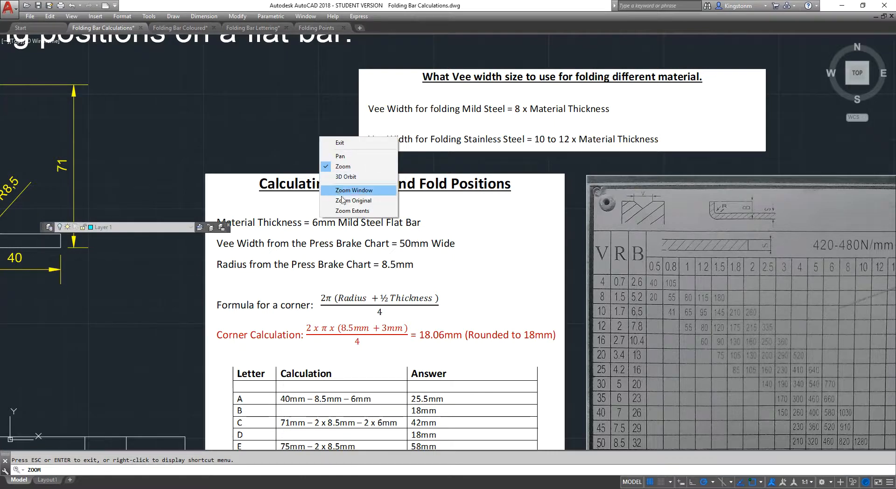
pyautogui.click(340, 156)
pyautogui.moveTo(326, 149)
pyautogui.mouseDown()
pyautogui.moveTo(199, 99)
pyautogui.moveTo(179, 119)
pyautogui.mouseUp()
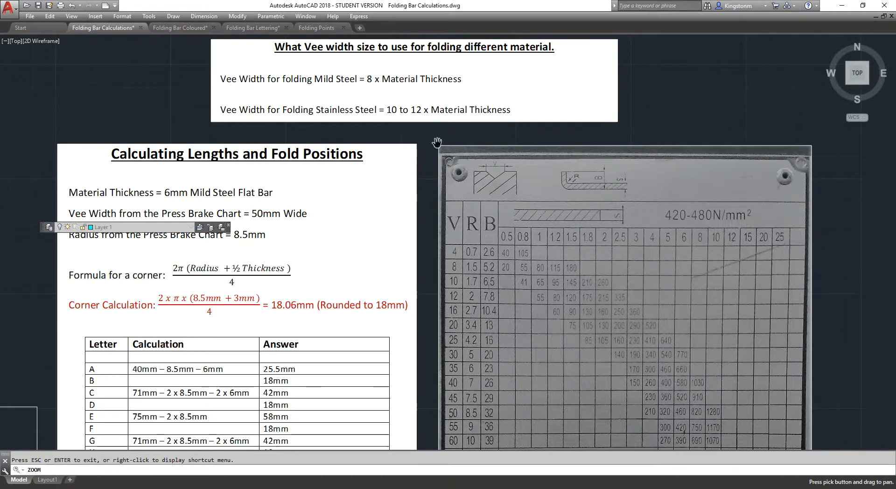
pyautogui.moveTo(426, 200)
pyautogui.mouseDown()
pyautogui.moveTo(417, 147)
pyautogui.moveTo(424, 101)
pyautogui.mouseUp()
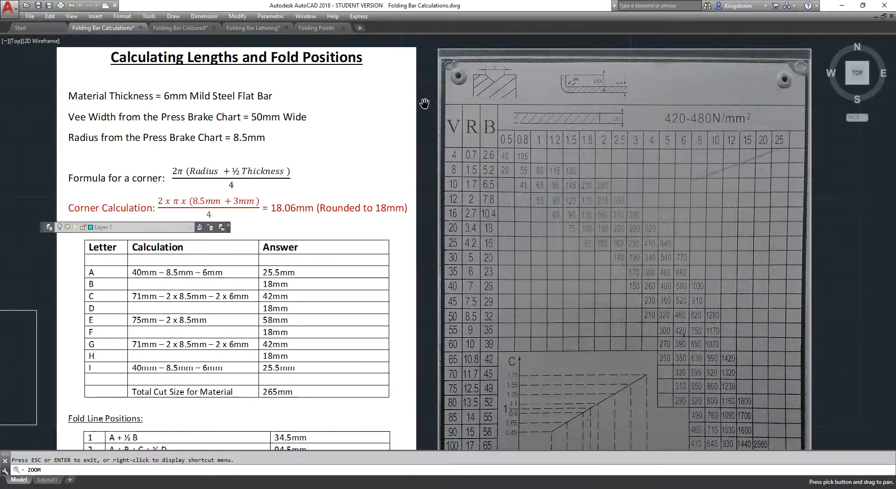
pyautogui.scroll(-2, 424, 101)
pyautogui.scroll(3, 422, 131)
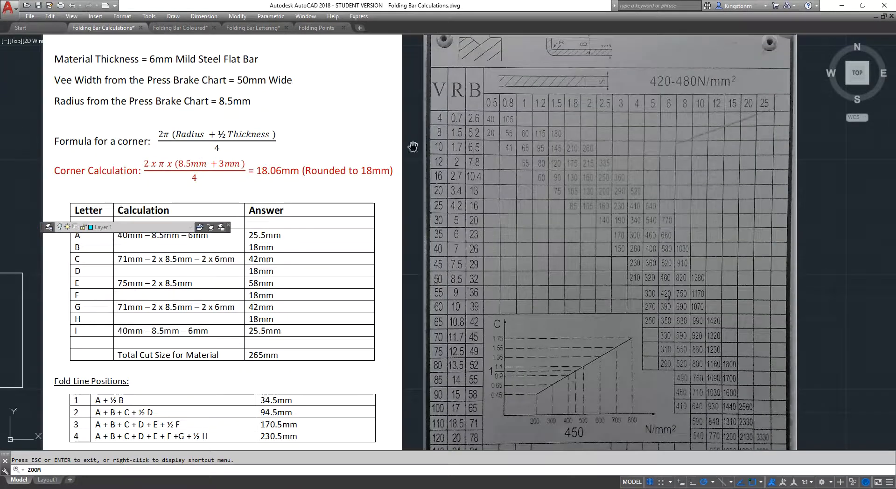
# Step: Examine the vee width diagram on the press brake chart and look up the 50 mm row in the V column
pyautogui.moveTo(413, 147)
pyautogui.mouseDown()
pyautogui.moveTo(410, 164)
pyautogui.moveTo(377, 185)
pyautogui.mouseUp()
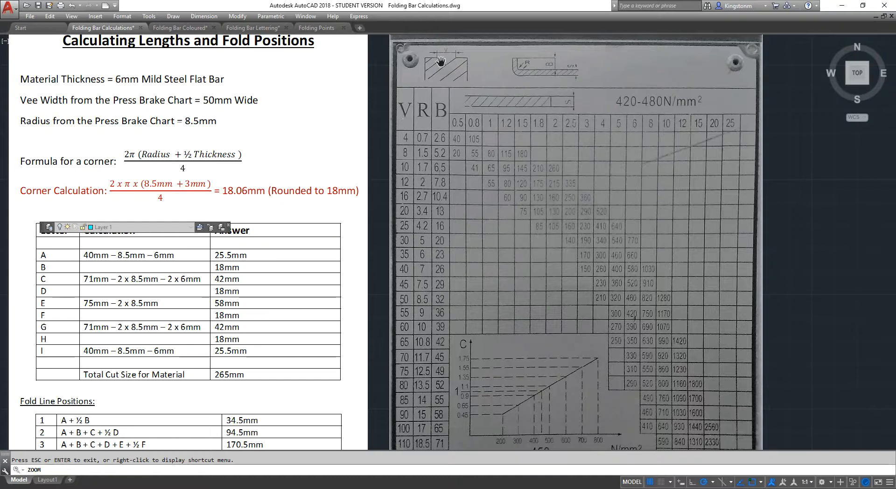
pyautogui.moveTo(473, 56); pyautogui.dragTo(466, 125)
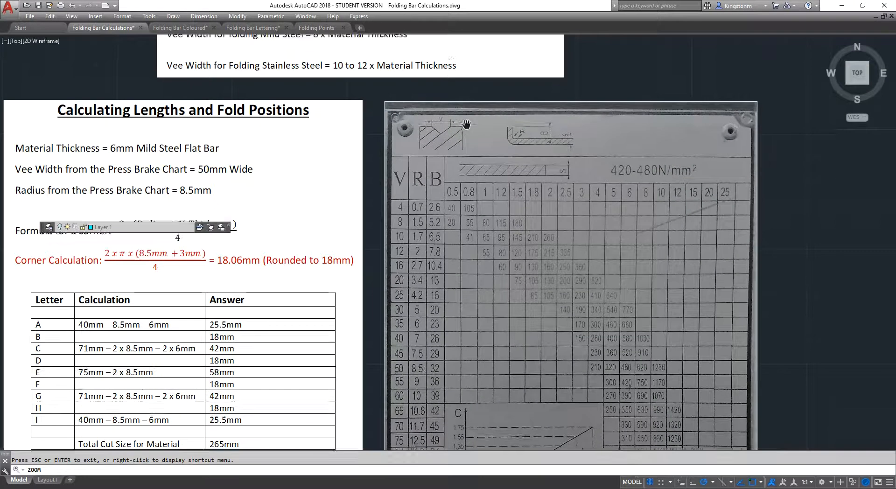
pyautogui.scroll(4, 463, 113)
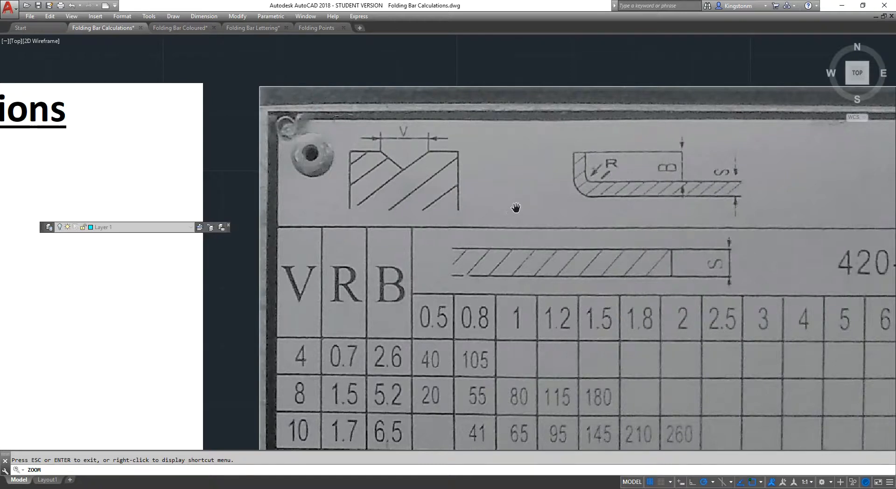
pyautogui.moveTo(514, 208); pyautogui.dragTo(511, 127)
pyautogui.scroll(-2, 511, 134)
pyautogui.moveTo(486, 267); pyautogui.dragTo(487, 87)
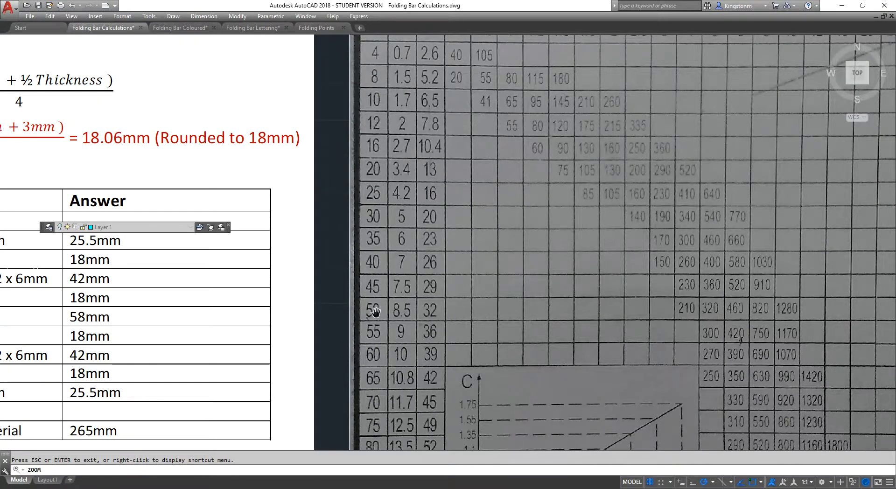
pyautogui.scroll(-3, 375, 312)
pyautogui.scroll(1, 374, 313)
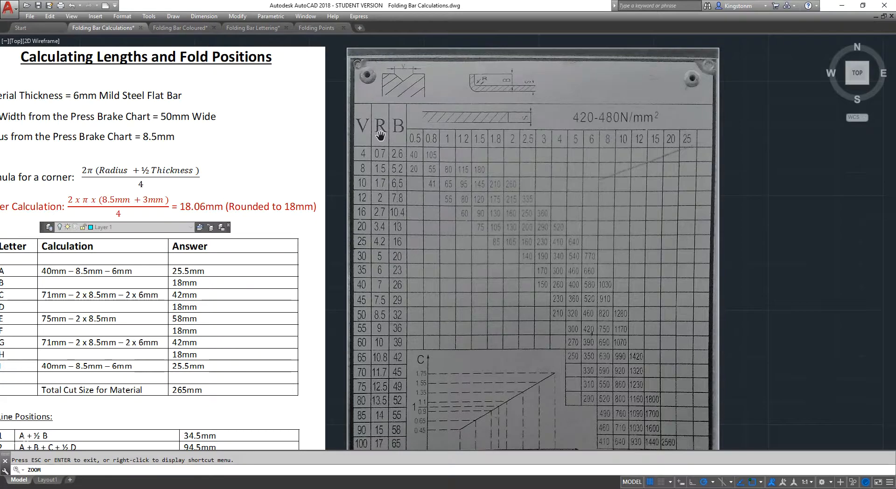
# Step: Examine the chart's bend diagram for the radius R and look up the radius for the 50 mm vee width
pyautogui.scroll(6, 500, 65)
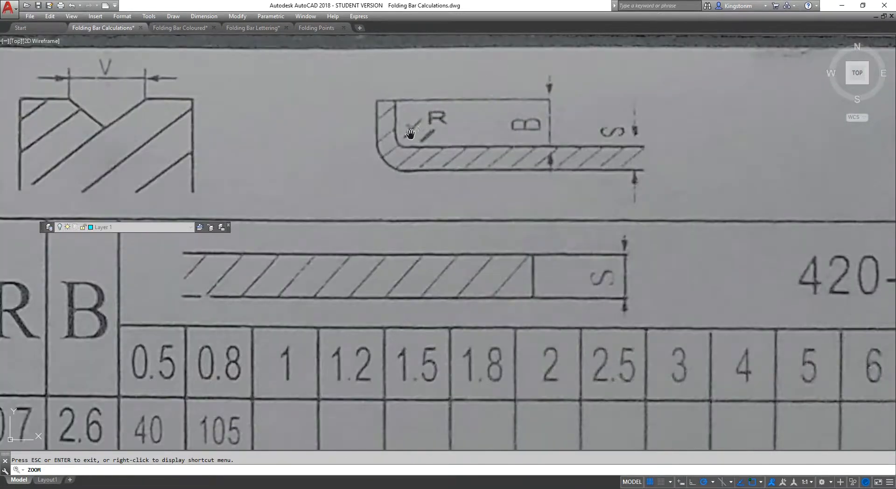
pyautogui.scroll(-5, 380, 200)
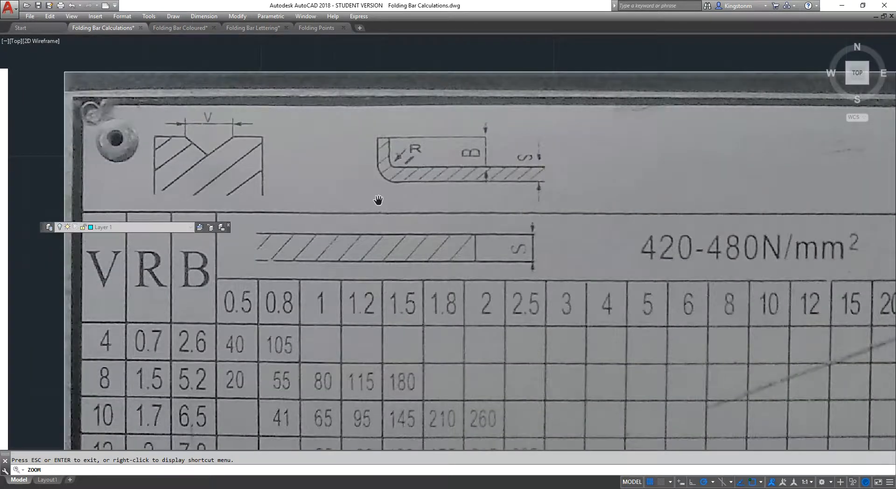
pyautogui.moveTo(385, 187); pyautogui.dragTo(421, 98, button='middle')
pyautogui.scroll(-3, 399, 149)
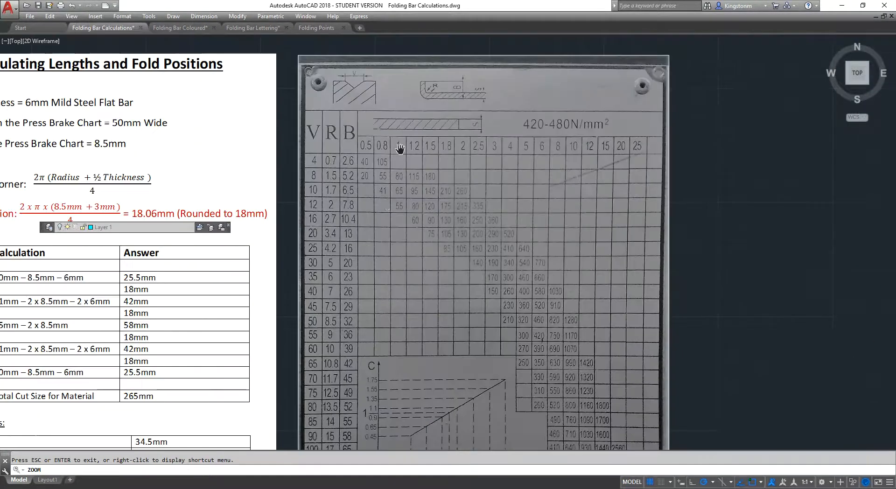
pyautogui.moveTo(387, 212)
pyautogui.mouseDown(button='middle')
pyautogui.moveTo(428, 180)
pyautogui.moveTo(452, 188)
pyautogui.mouseUp(button='middle')
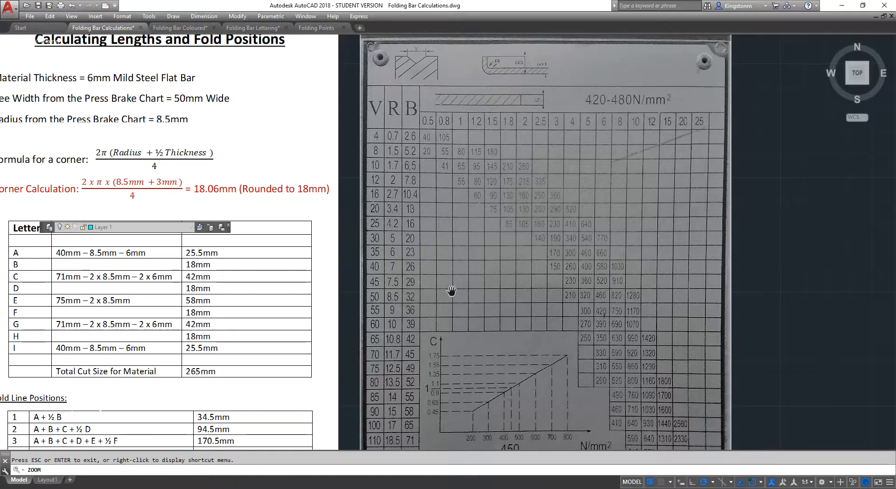
pyautogui.scroll(-4, 443, 292)
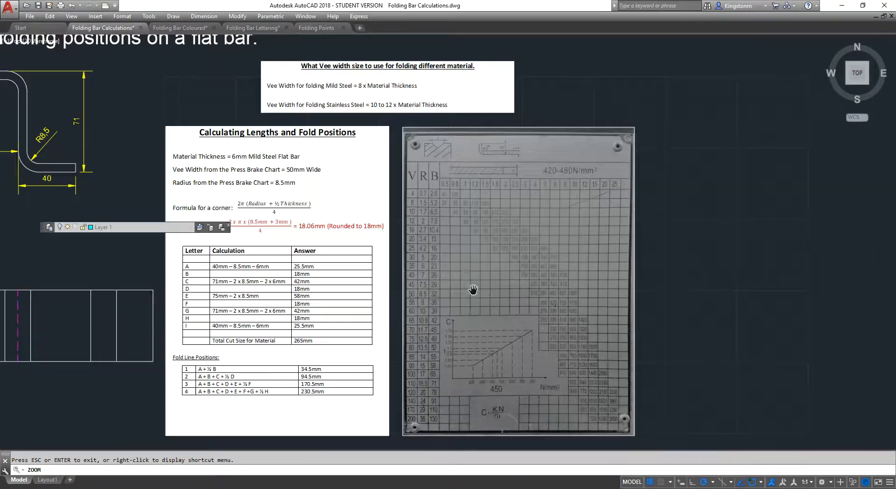
# Step: Examine the dimensioned profile beside the calculation sheet's material, vee width and radius data
pyautogui.moveTo(452, 240); pyautogui.dragTo(657, 248, button='middle')
pyautogui.scroll(4, 475, 246)
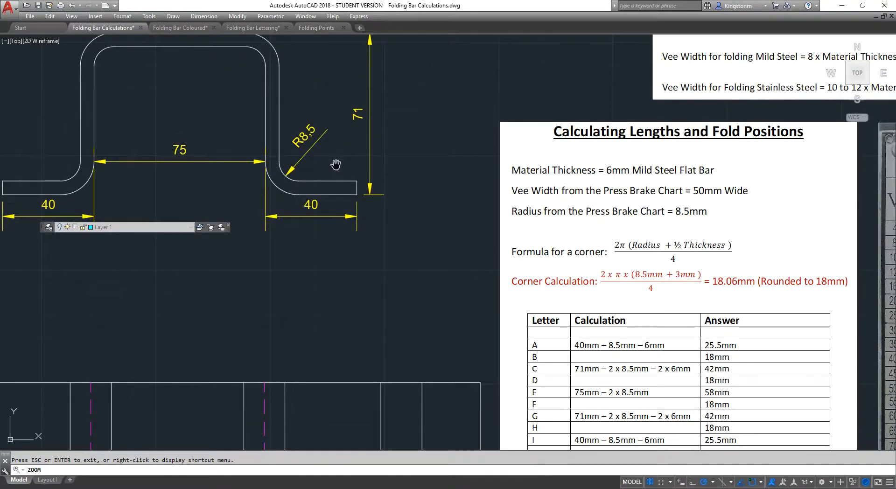
pyautogui.press('Escape')
pyautogui.scroll(-2, 409, 249)
pyautogui.scroll(5, 396, 274)
pyautogui.scroll(-6, 396, 274)
# Step: Examine the corner formula and length table on the calculation sheet together with the profile and flat bar layout
pyautogui.rightClick(402, 280)
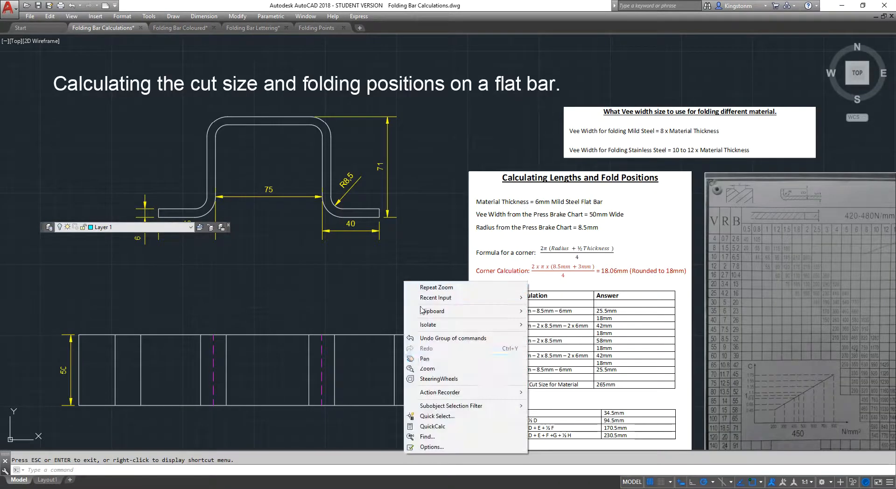
pyautogui.click(437, 359)
pyautogui.moveTo(406, 282)
pyautogui.mouseDown()
pyautogui.moveTo(394, 214)
pyautogui.moveTo(402, 200)
pyautogui.mouseUp()
pyautogui.scroll(2, 475, 201)
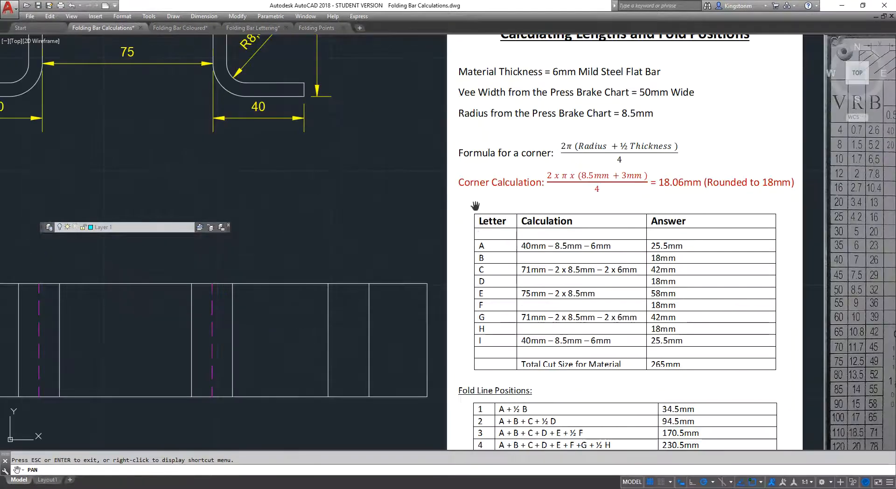
pyautogui.scroll(-2, 425, 203)
pyautogui.moveTo(402, 192); pyautogui.dragTo(450, 207)
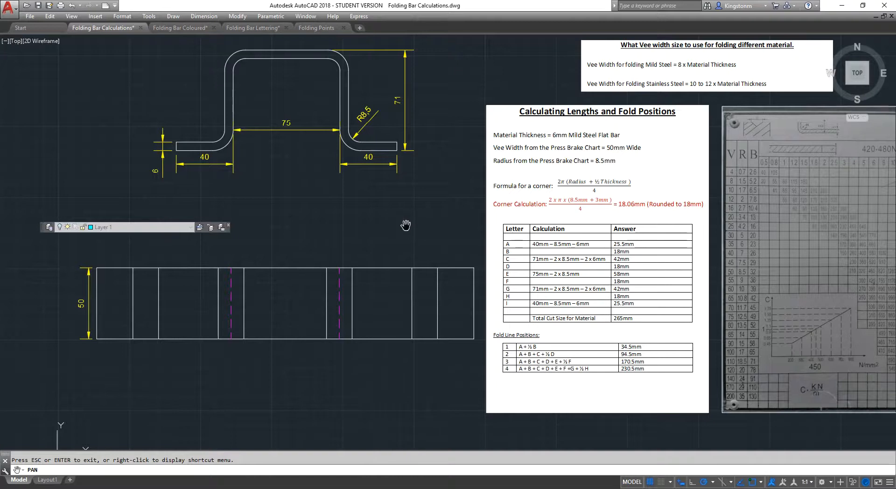
pyautogui.moveTo(347, 220)
pyautogui.mouseDown()
pyautogui.moveTo(390, 278)
pyautogui.moveTo(362, 277)
pyautogui.mouseUp()
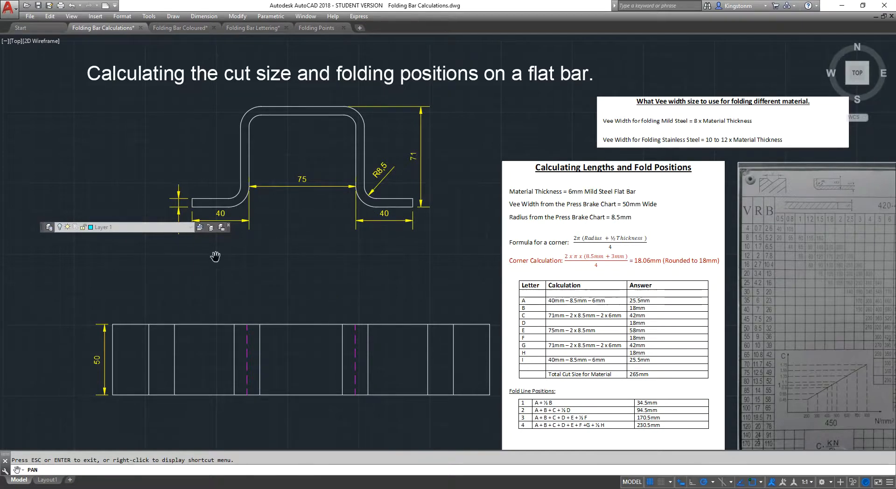
# Step: Open the Folding Bar Coloured drawing and highlight the end sections A and I of the folded bar
pyautogui.click(180, 28)
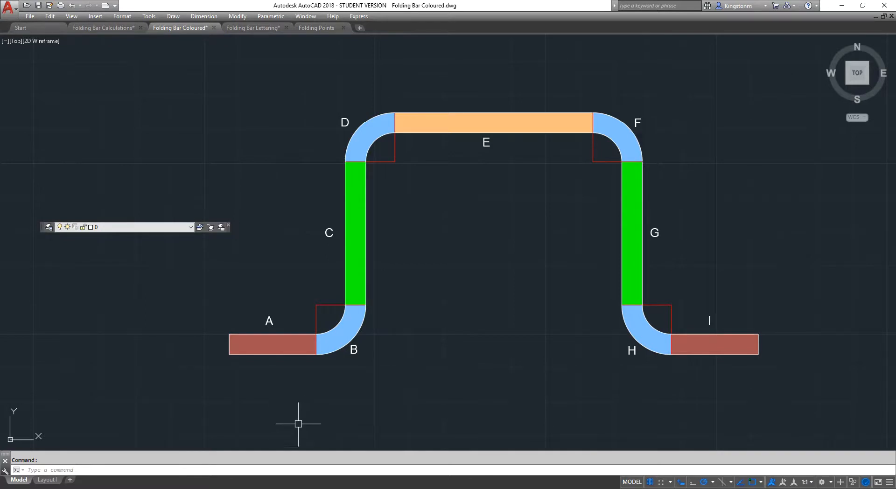
pyautogui.click(262, 348)
pyautogui.click(243, 379)
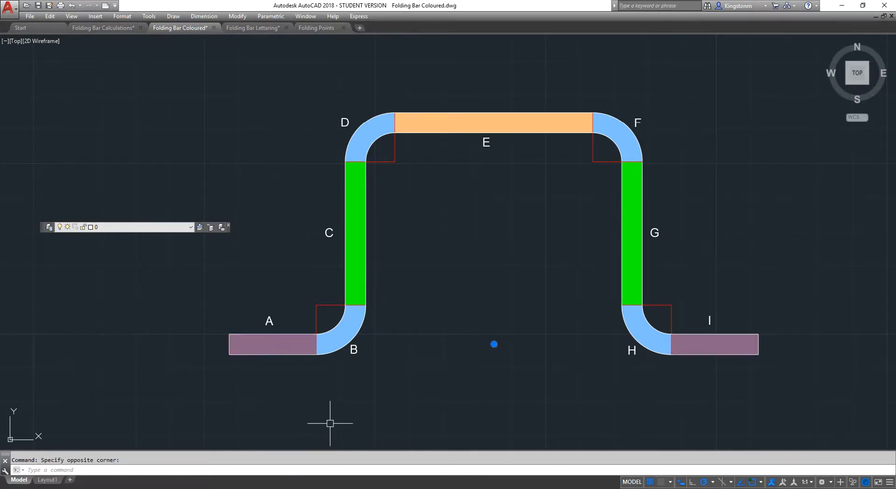
pyautogui.press('Escape')
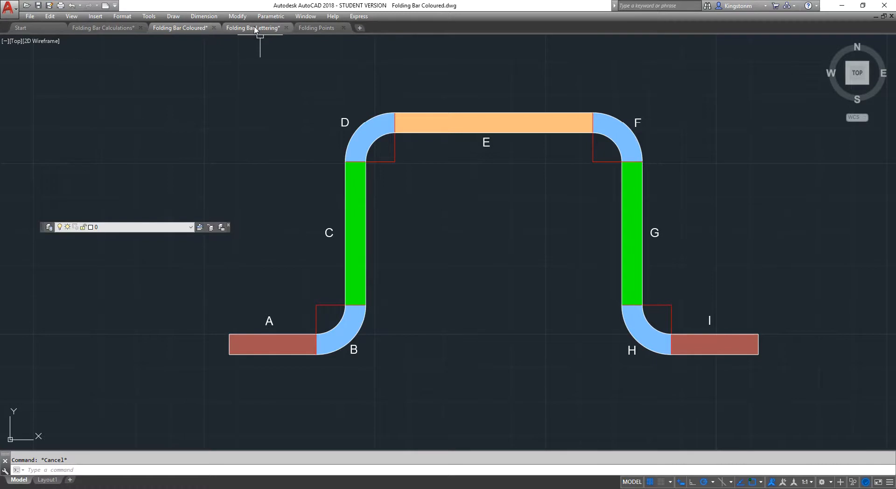
# Step: Compare section A in the Folding Bar Lettering drawing with its coloured counterpart, ending on the lettering drawing
pyautogui.click(254, 28)
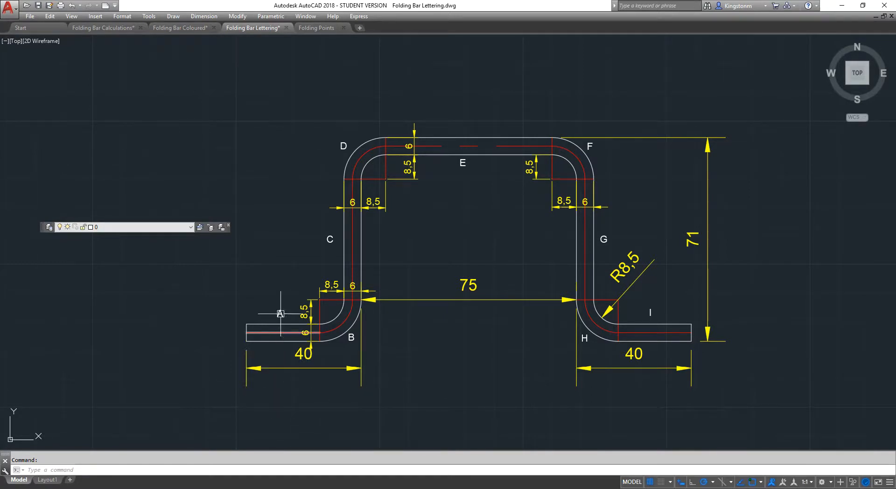
pyautogui.click(180, 27)
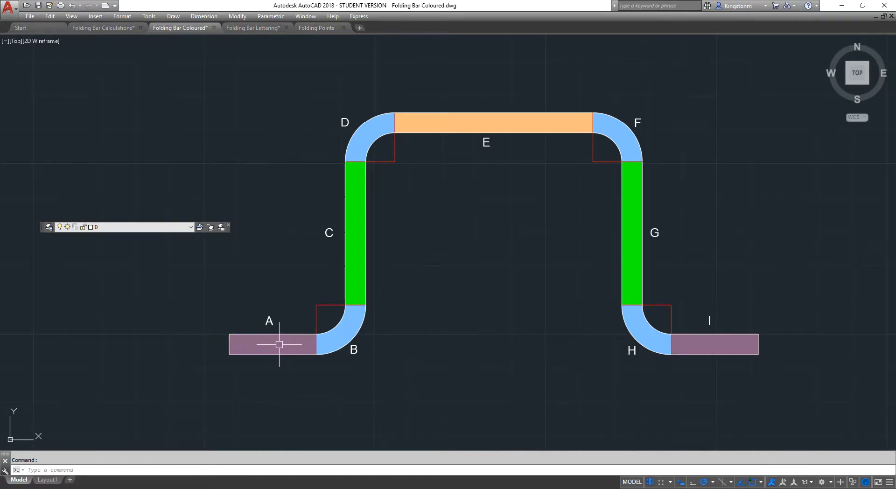
pyautogui.click(253, 28)
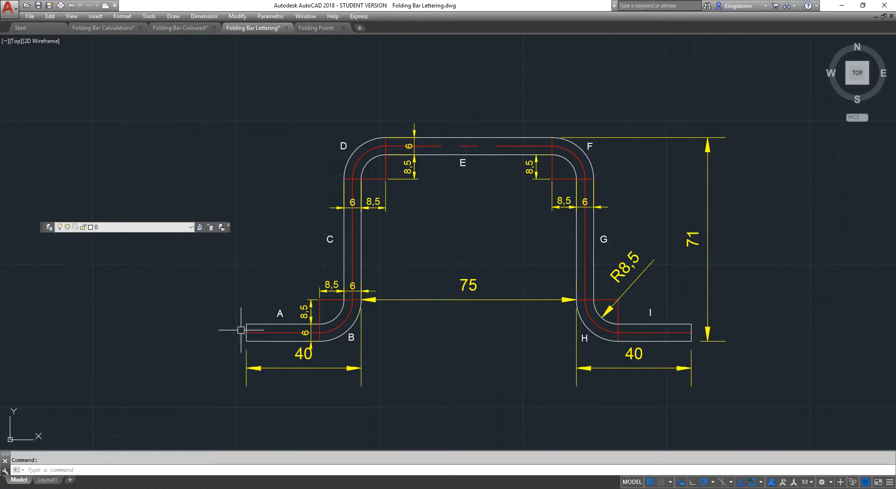
# Step: Highlight the edges bounding the 40 mm flange at section A and the construction lines of corner B
pyautogui.click(362, 270)
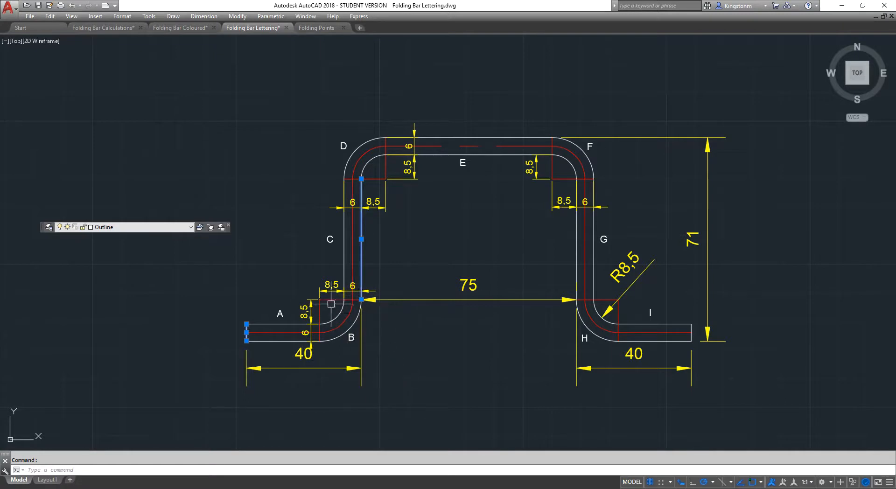
pyautogui.click(332, 299)
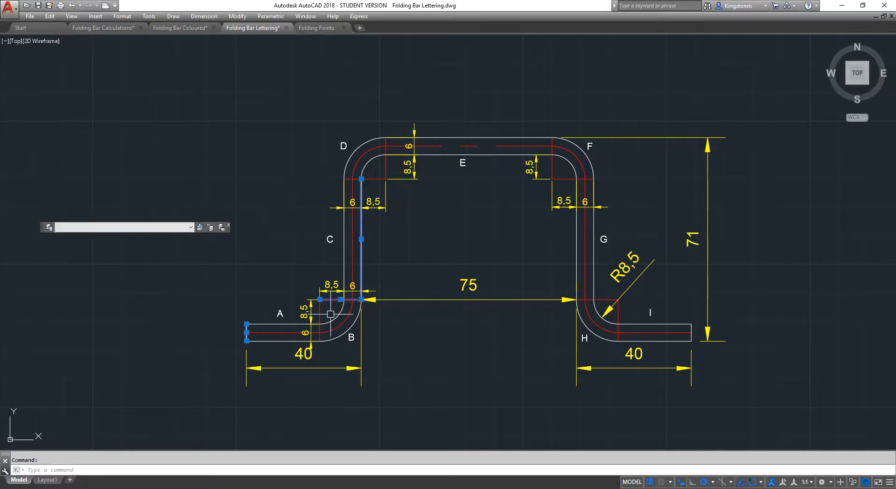
pyautogui.moveTo(320, 299)
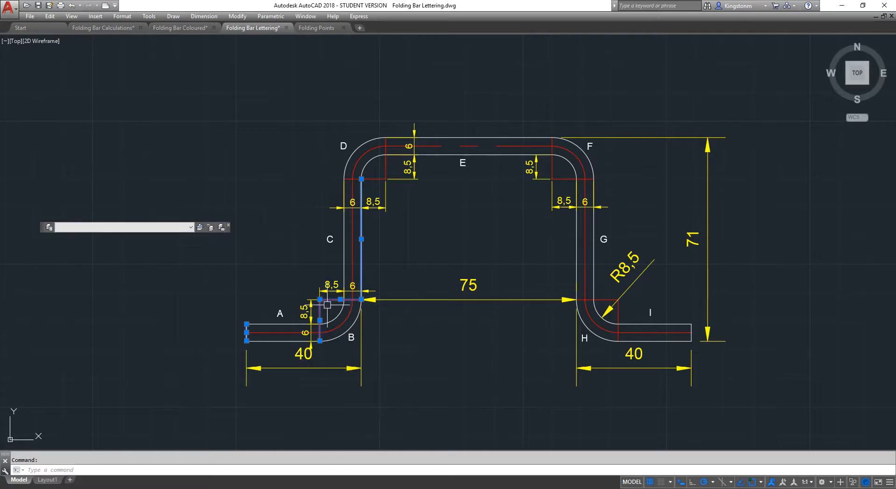
pyautogui.press('Escape')
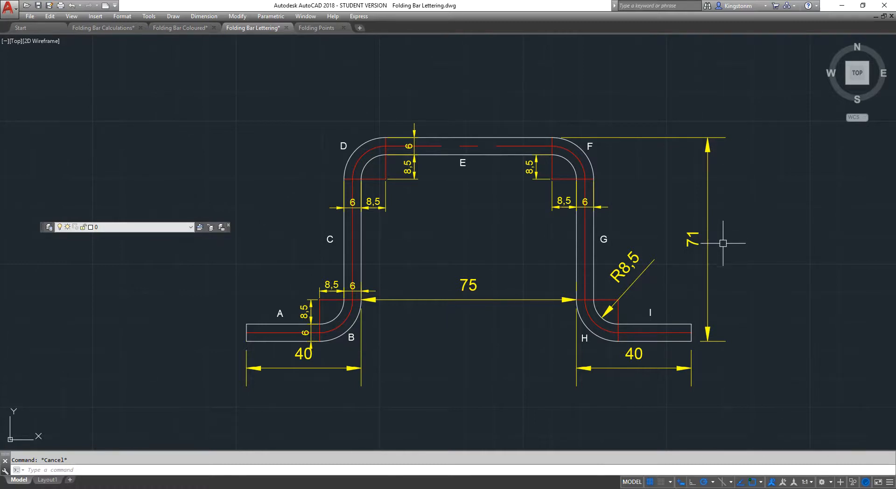
# Step: Highlight the edges of sections G and E together with the vertical construction line at corner H
pyautogui.click(593, 228)
pyautogui.click(576, 249)
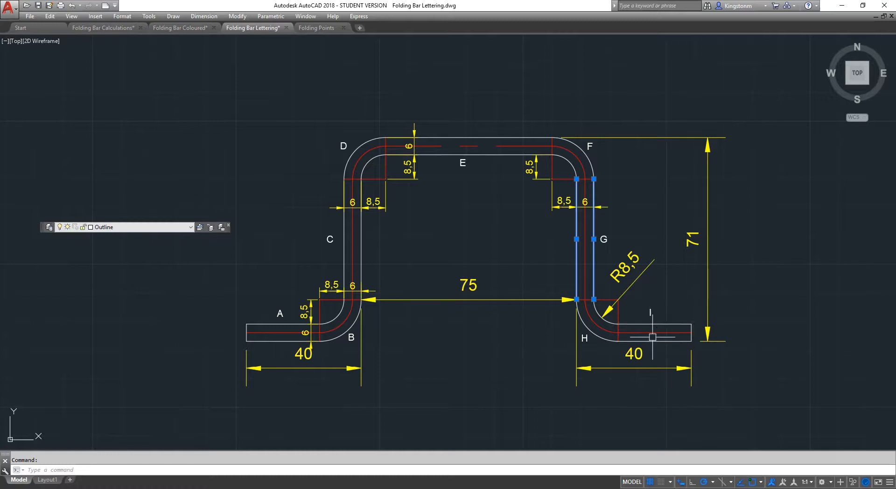
pyautogui.click(620, 311)
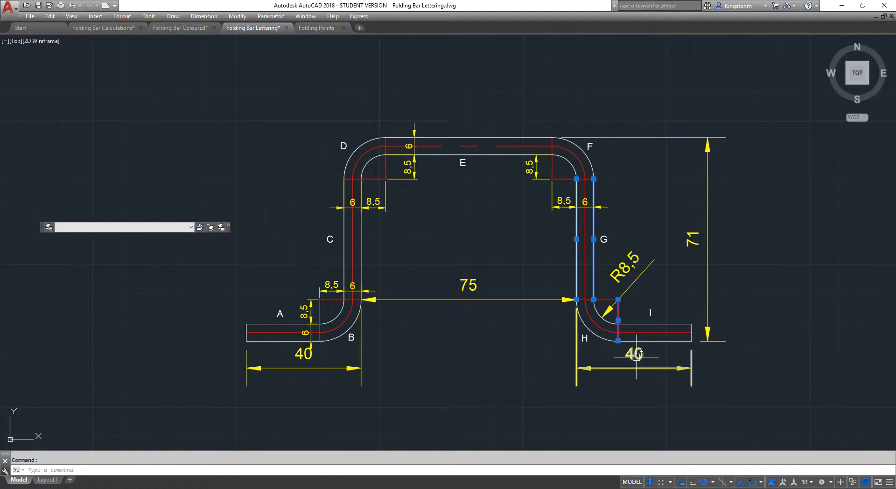
pyautogui.click(538, 138)
pyautogui.click(538, 154)
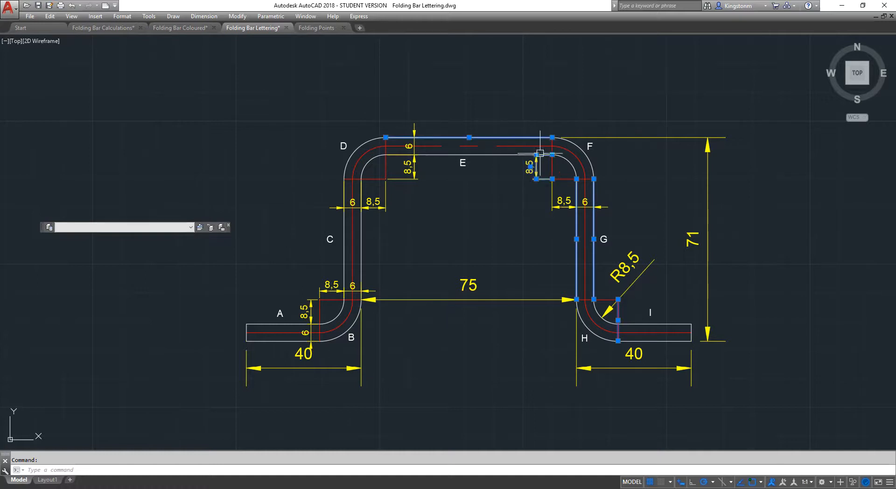
pyautogui.click(513, 155)
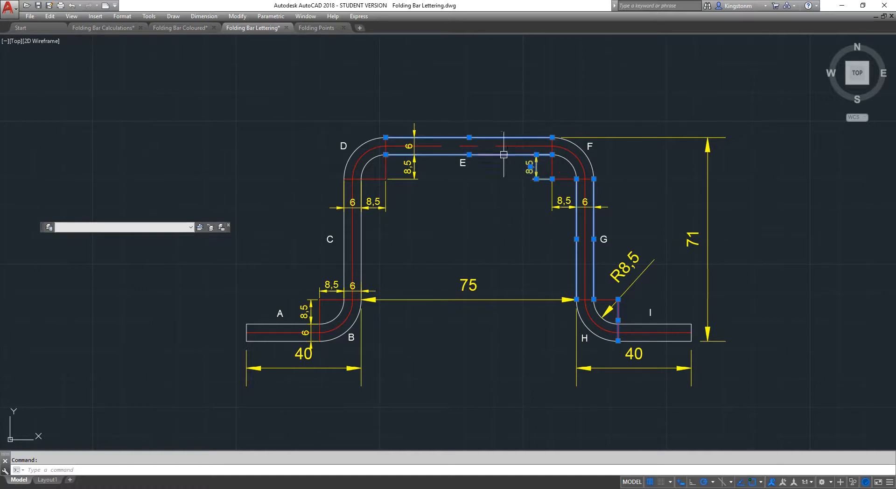
pyautogui.click(536, 179)
pyautogui.press('Escape')
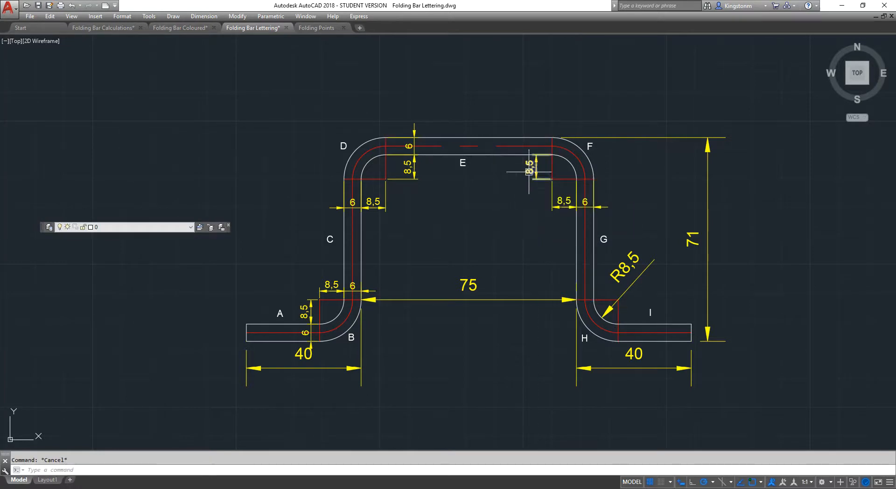
# Step: Highlight both edges of section E and the vertical construction lines at corners F and H
pyautogui.click(515, 154)
pyautogui.click(510, 139)
pyautogui.click(553, 168)
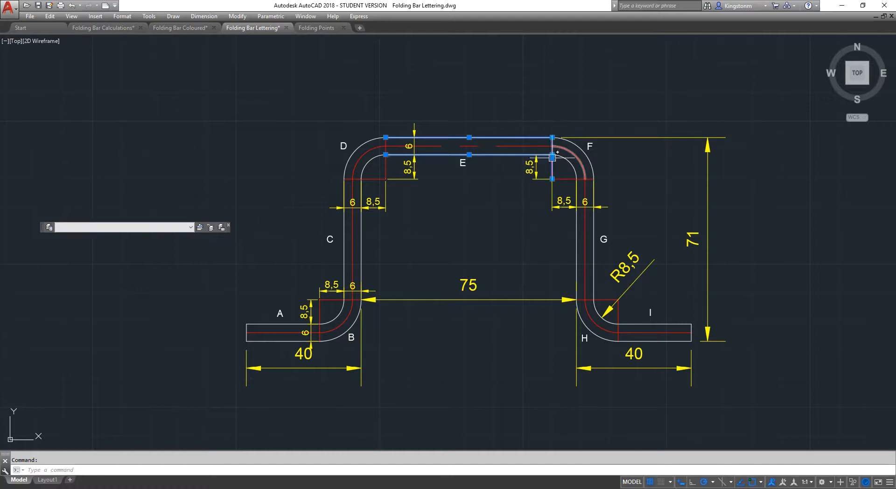
pyautogui.click(620, 320)
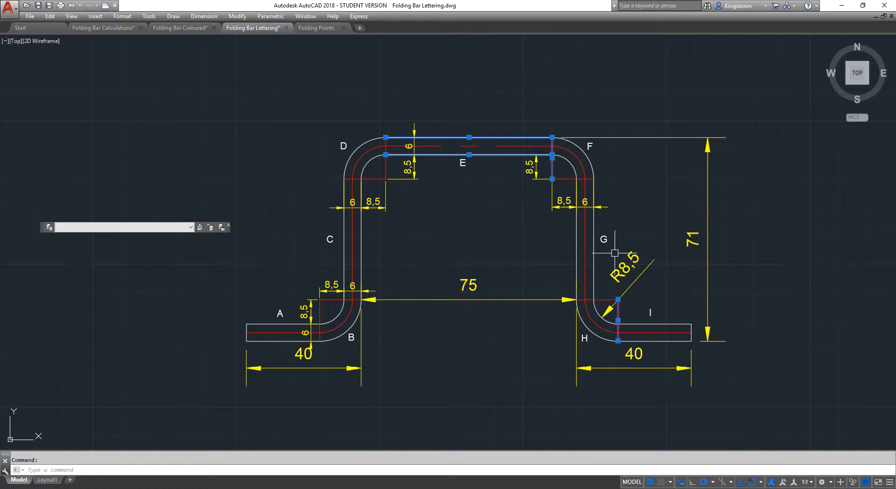
pyautogui.press('Escape')
# Step: Highlight both long edges of the vertical sections G and C to identify the two matching legs
pyautogui.click(594, 250)
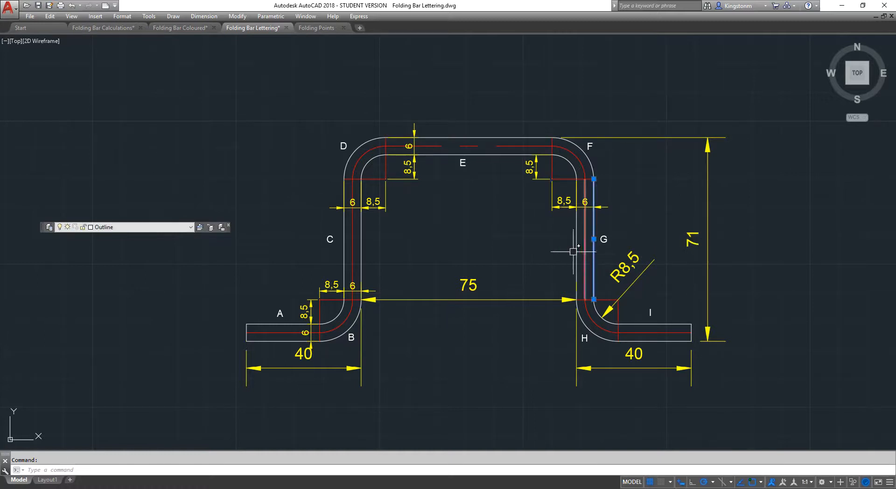
pyautogui.click(576, 249)
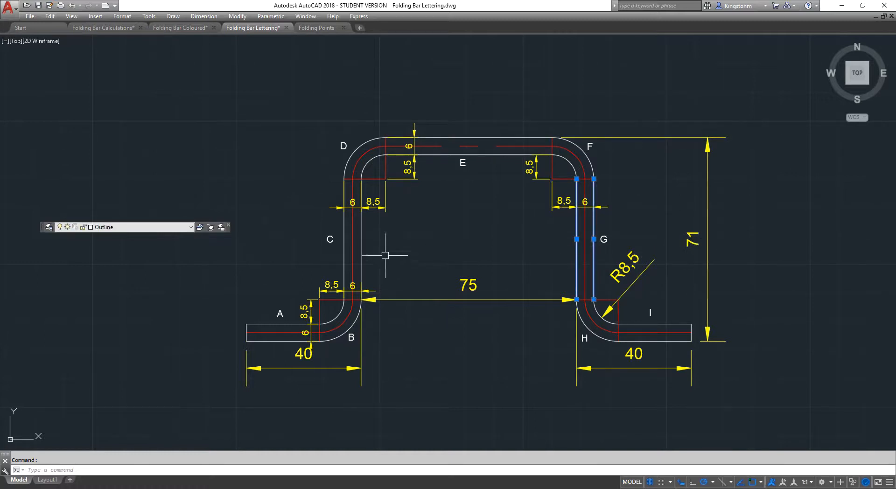
pyautogui.click(361, 245)
pyautogui.click(344, 247)
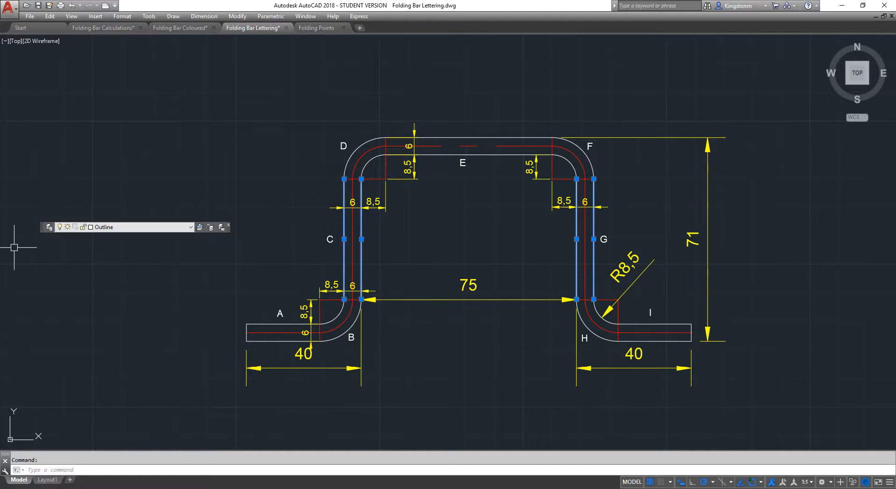
pyautogui.press('Escape')
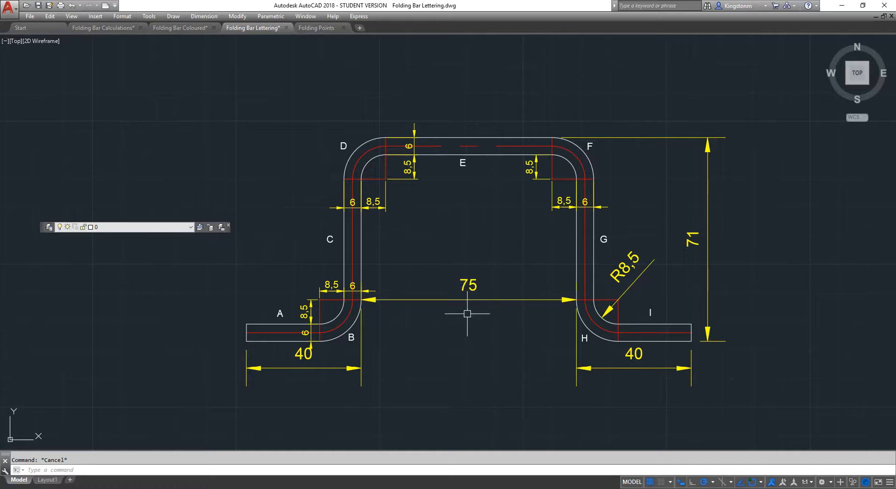
# Step: Highlight the inner edges bounding the 75 mm width and the horizontal 8.5 mm dimensions at corners D and F
pyautogui.click(577, 235)
pyautogui.click(361, 237)
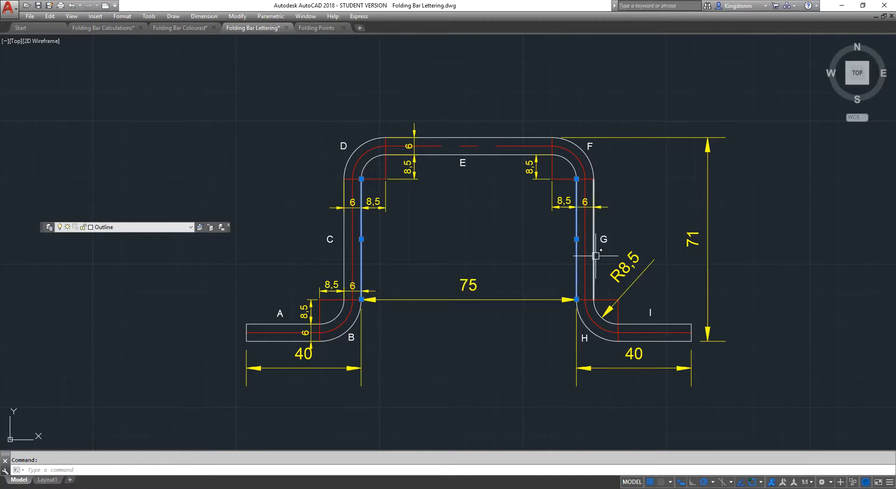
pyautogui.press('Escape')
pyautogui.click(377, 179)
pyautogui.press('Escape')
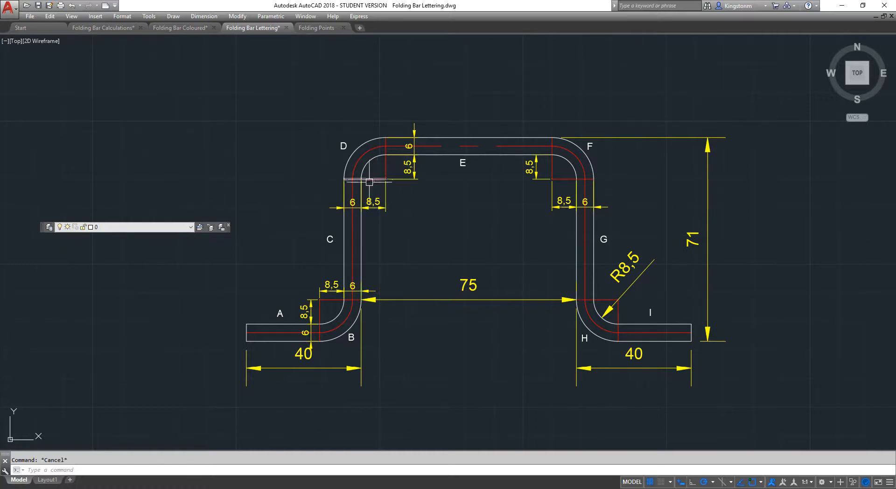
pyautogui.click(374, 209)
pyautogui.press('Escape')
pyautogui.click(391, 205)
pyautogui.click(390, 206)
pyautogui.click(386, 207)
pyautogui.click(560, 207)
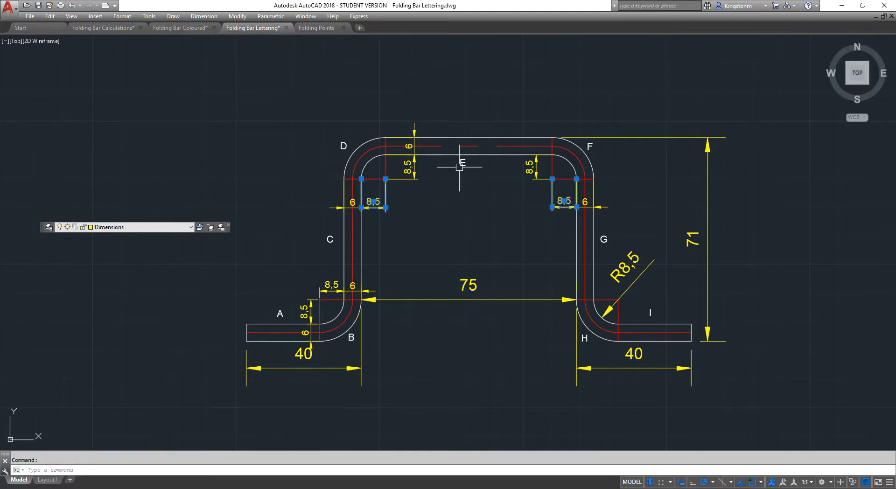
pyautogui.press('Escape')
# Step: Highlight the two straight edges of section E between corners D and F
pyautogui.click(475, 152)
pyautogui.click(480, 137)
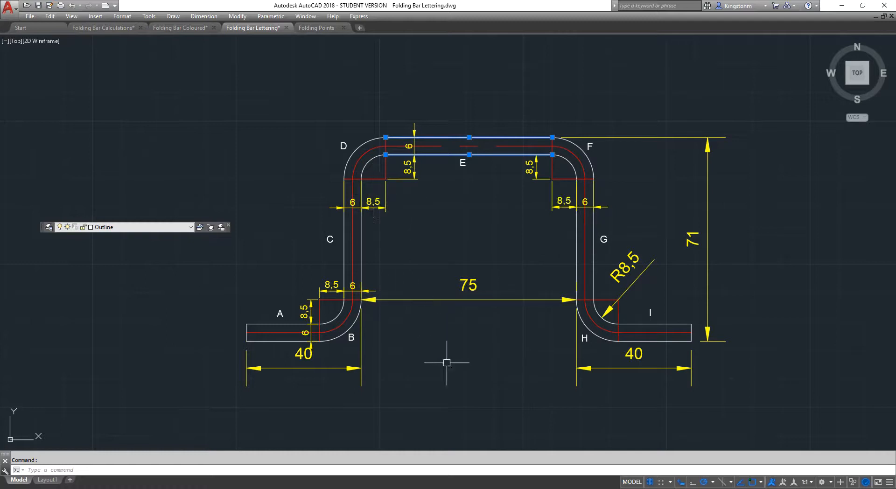
pyautogui.press('Escape')
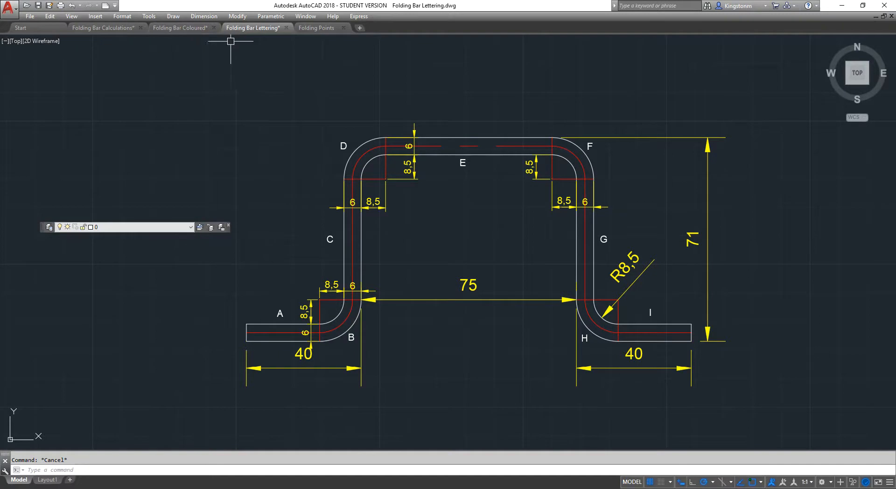
# Step: Compare the coloured and lettering drawings, then highlight sections A and I in the Folding Bar Coloured drawing
pyautogui.click(187, 27)
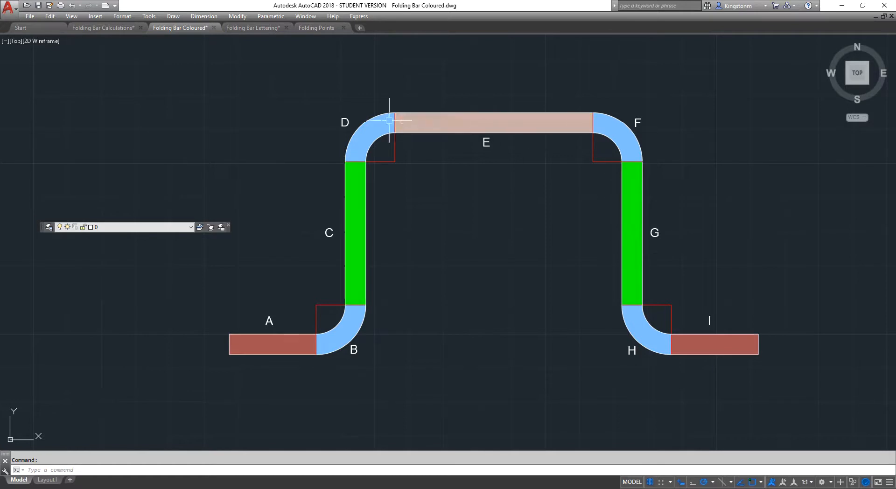
pyautogui.click(255, 28)
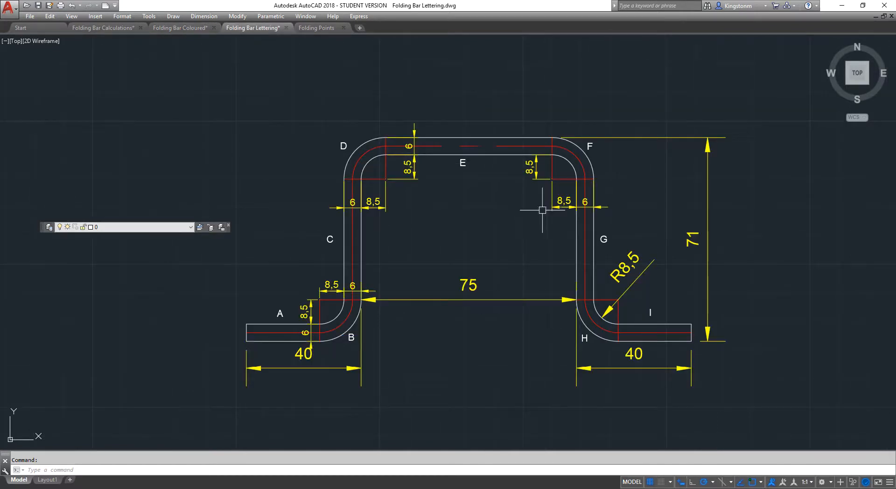
pyautogui.click(187, 28)
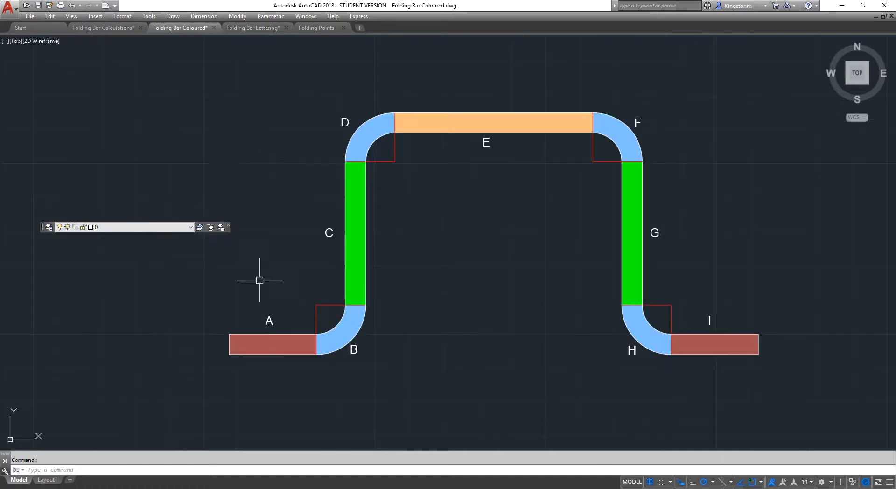
pyautogui.click(267, 348)
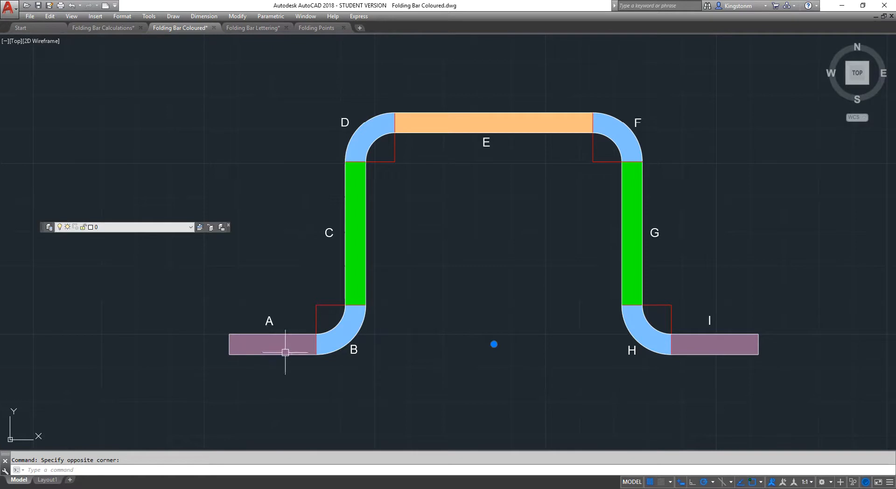
# Step: Clear the selection and bring the letter calculation and fold line tables into view in the Folding Bar Calculations drawing
pyautogui.press('Escape')
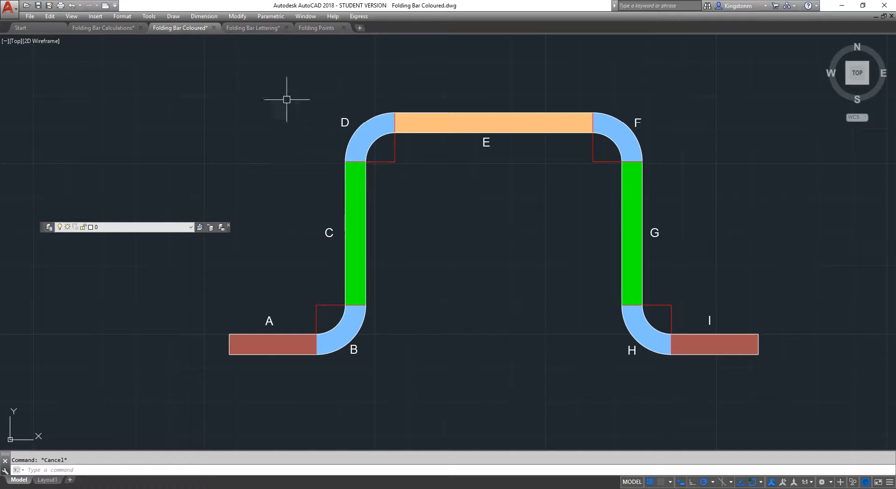
pyautogui.moveTo(261, 31)
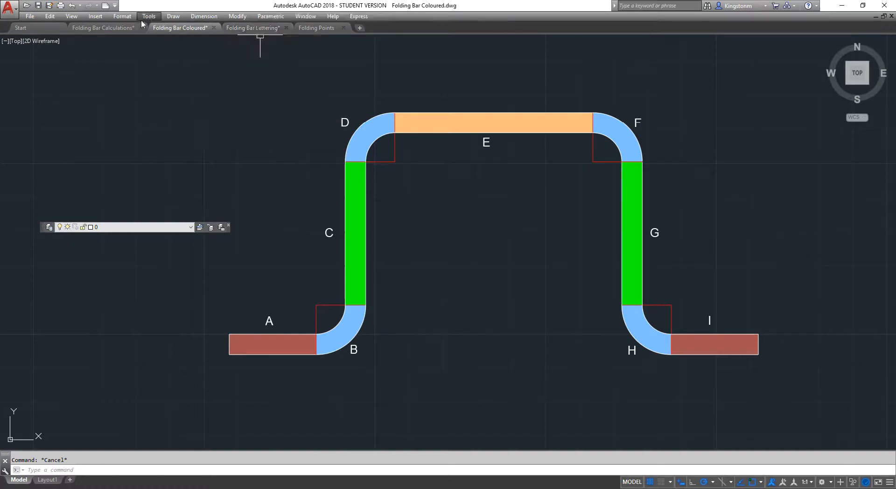
pyautogui.click(102, 28)
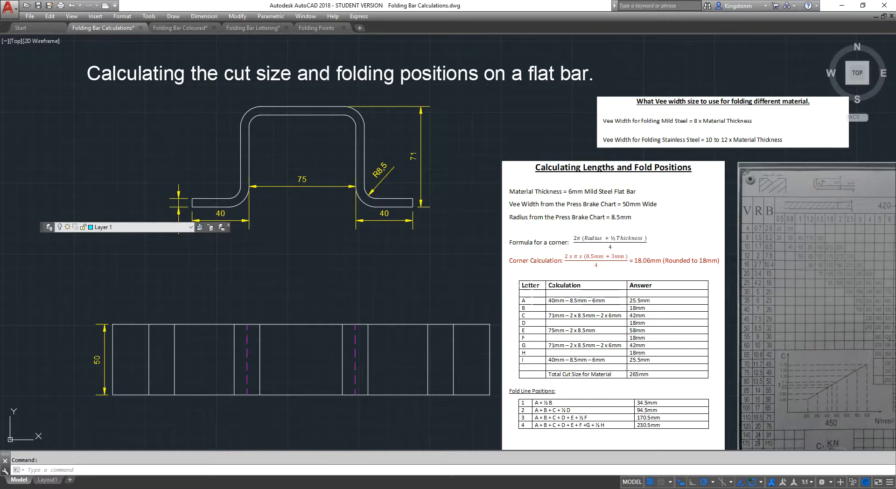
pyautogui.rightClick(457, 244)
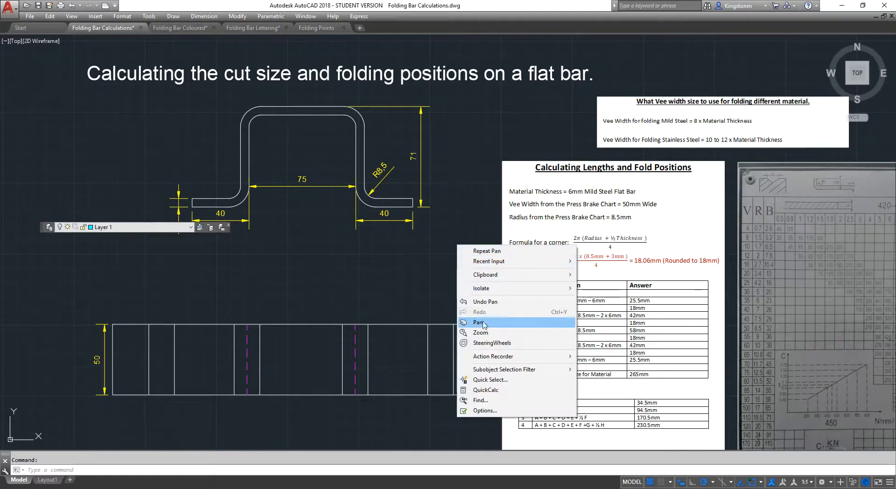
pyautogui.click(485, 322)
pyautogui.moveTo(471, 308); pyautogui.dragTo(406, 229)
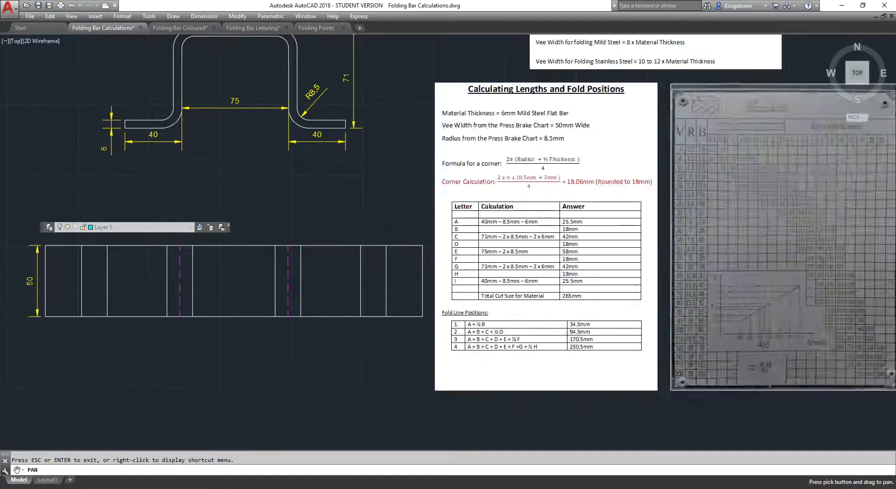
pyautogui.scroll(2, 405, 228)
pyautogui.moveTo(389, 224)
pyautogui.mouseDown()
pyautogui.moveTo(334, 224)
pyautogui.moveTo(283, 260)
pyautogui.moveTo(279, 194)
pyautogui.mouseUp()
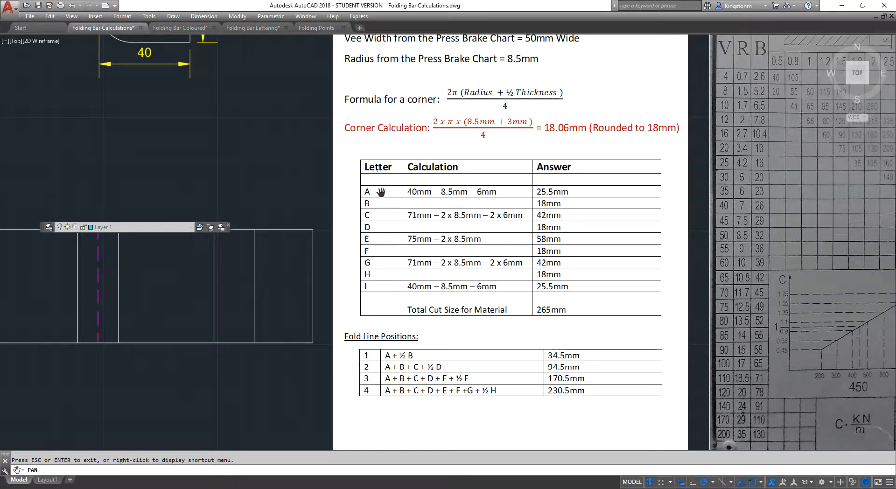
# Step: Compare the lettered sections in the Folding Bar Coloured drawing with the row A entry of the calculation table
pyautogui.click(180, 27)
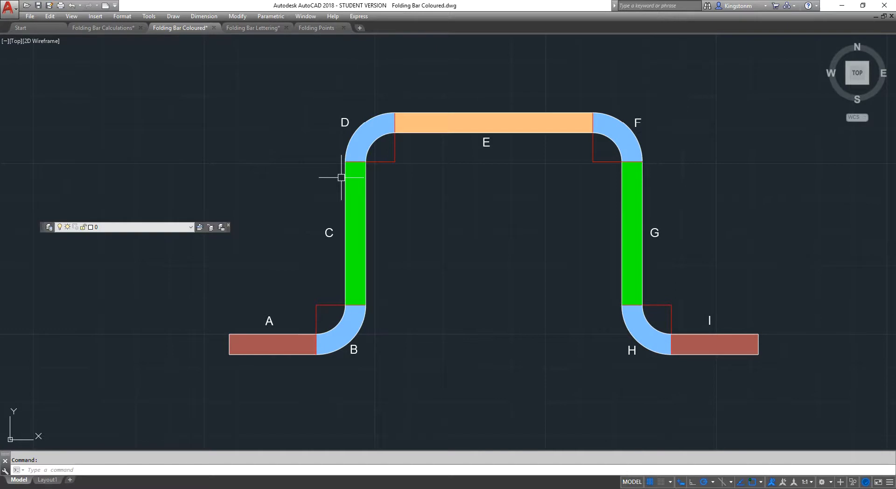
pyautogui.click(129, 28)
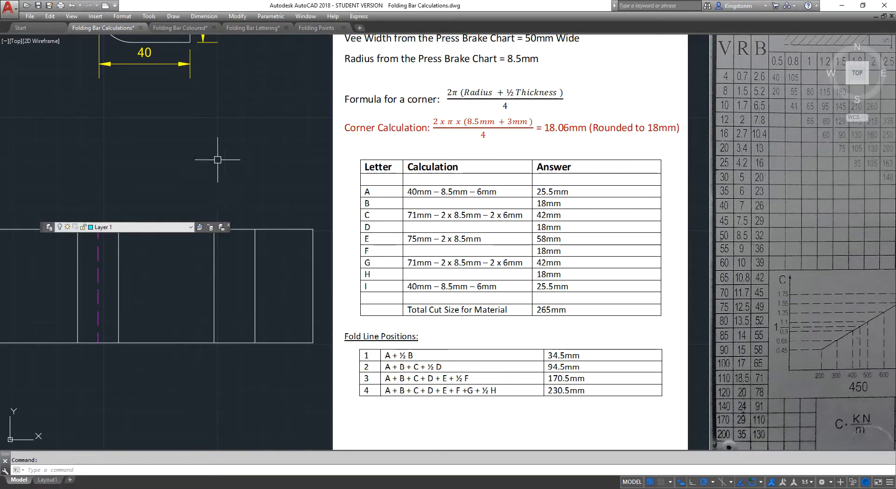
pyautogui.rightClick(218, 160)
pyautogui.click(243, 237)
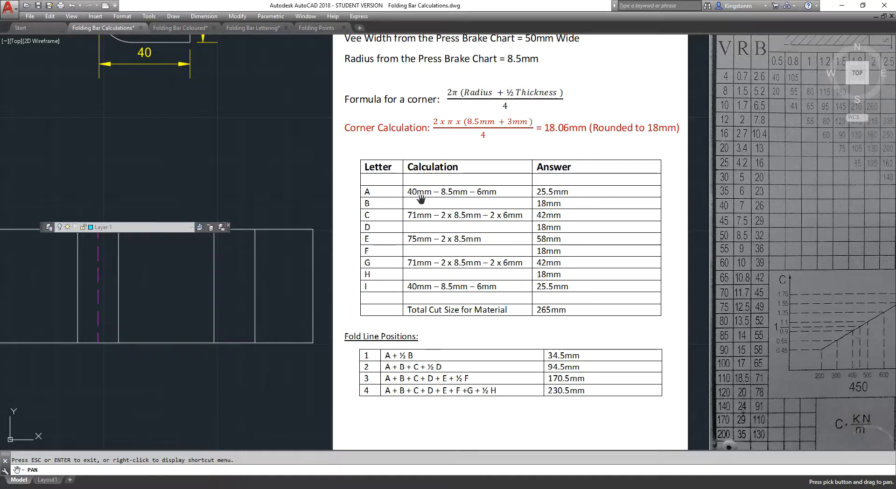
# Step: Highlight the end edge of section A and the inner edge of section C in the lettering drawing, then return to the calculation table
pyautogui.click(252, 29)
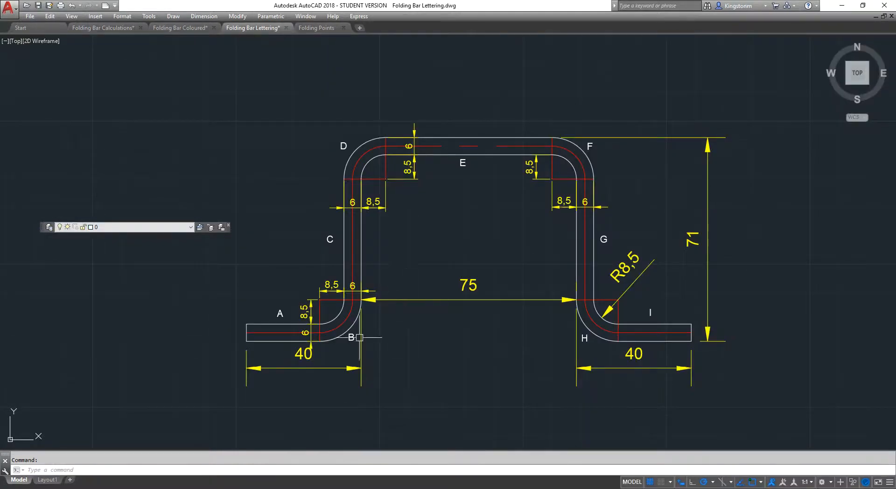
pyautogui.click(246, 332)
pyautogui.click(360, 266)
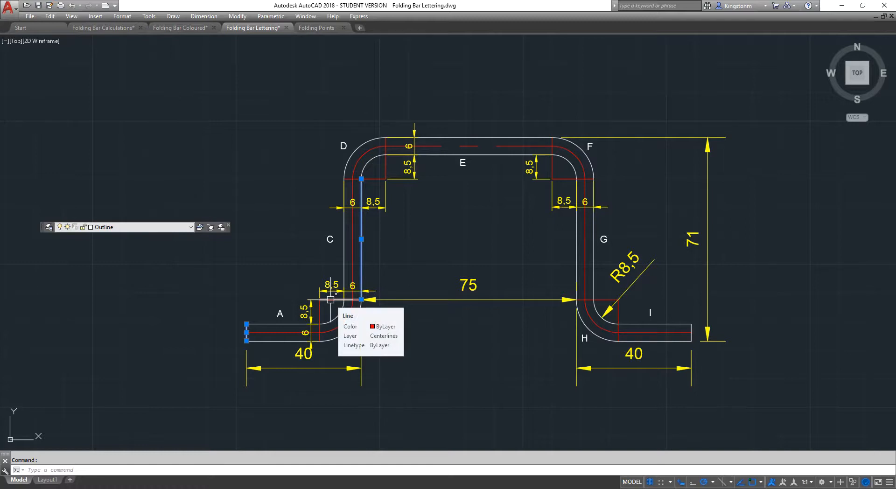
pyautogui.press('Escape')
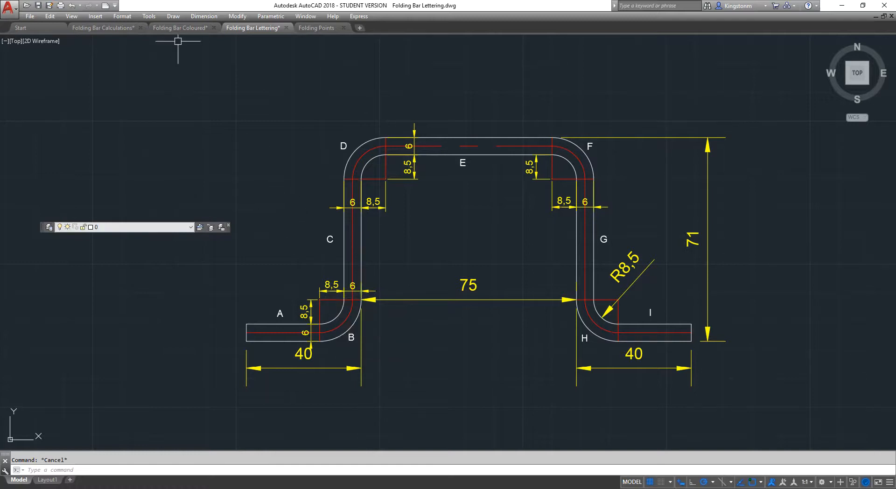
pyautogui.click(114, 27)
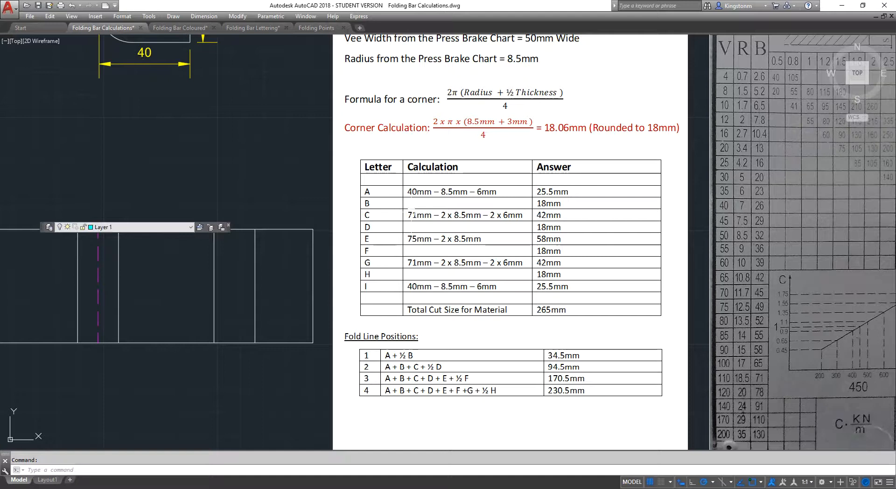
pyautogui.rightClick(306, 167)
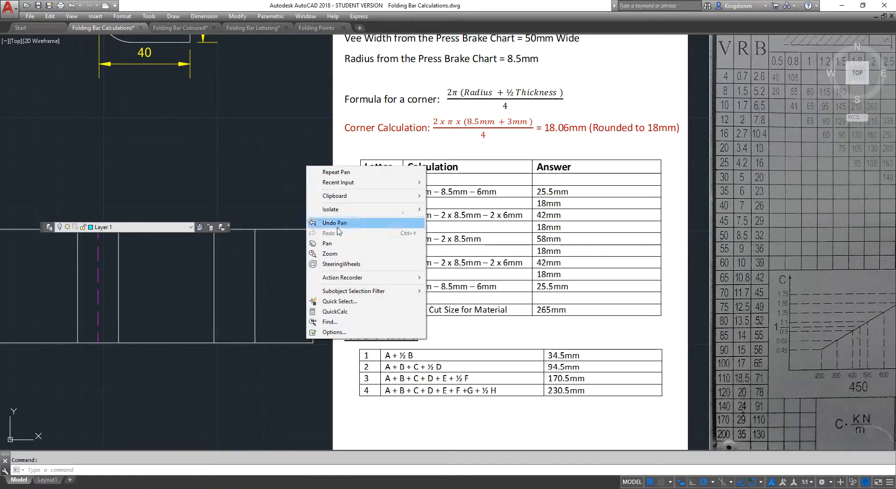
pyautogui.click(327, 243)
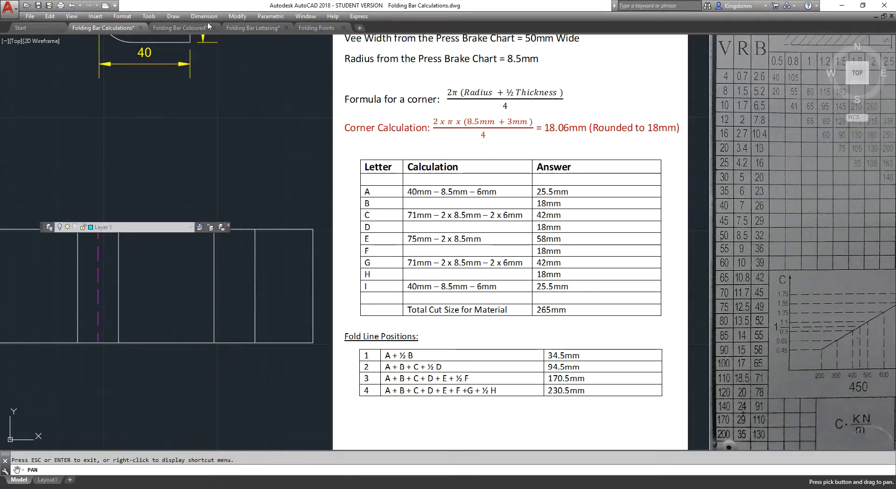
# Step: Check section I in the coloured drawing against its row in the calculation table
pyautogui.click(184, 28)
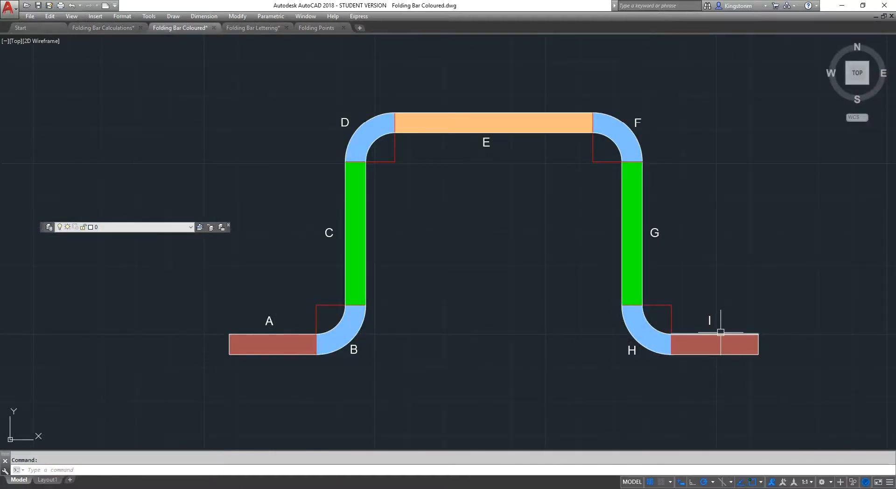
pyautogui.click(122, 28)
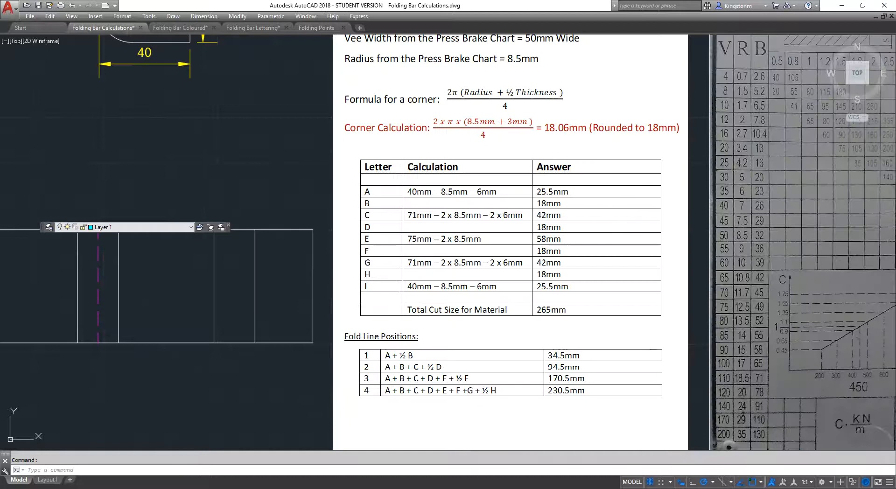
pyautogui.rightClick(278, 173)
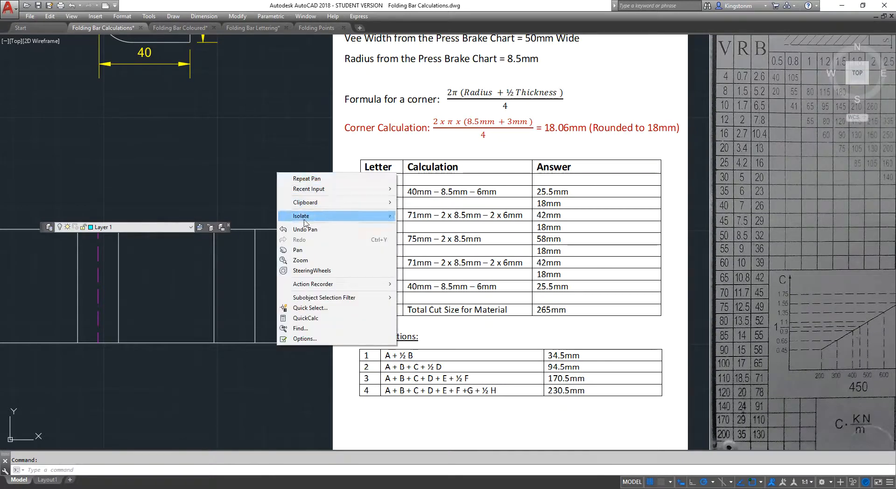
pyautogui.click(301, 250)
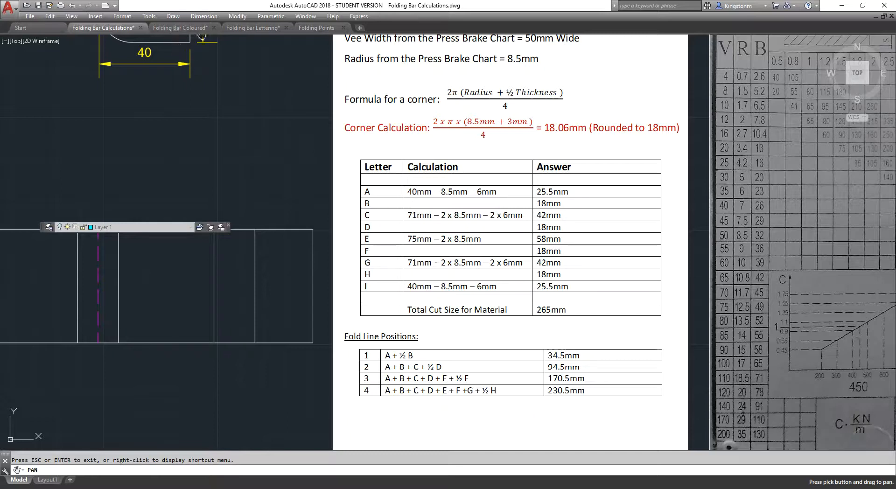
# Step: Locate sections C and G in the coloured drawing, highlight the 71 mm height dimension in the lettering drawing, and return to the calculation table
pyautogui.click(180, 28)
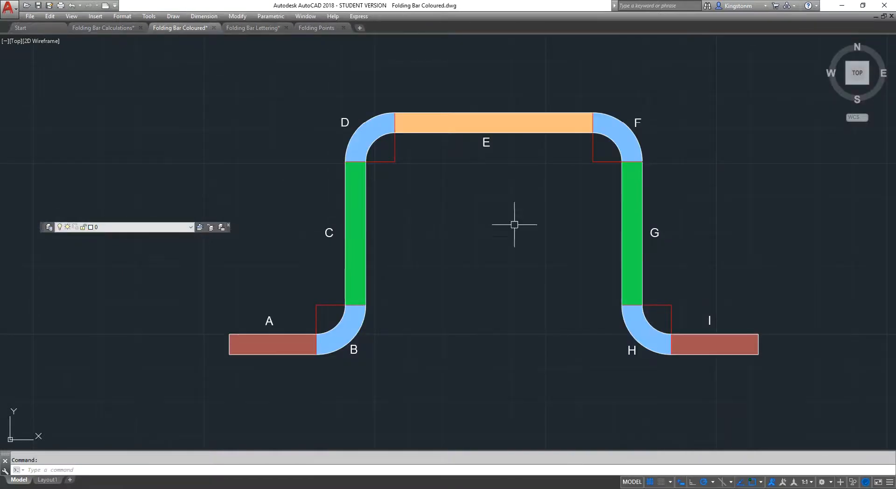
pyautogui.click(249, 28)
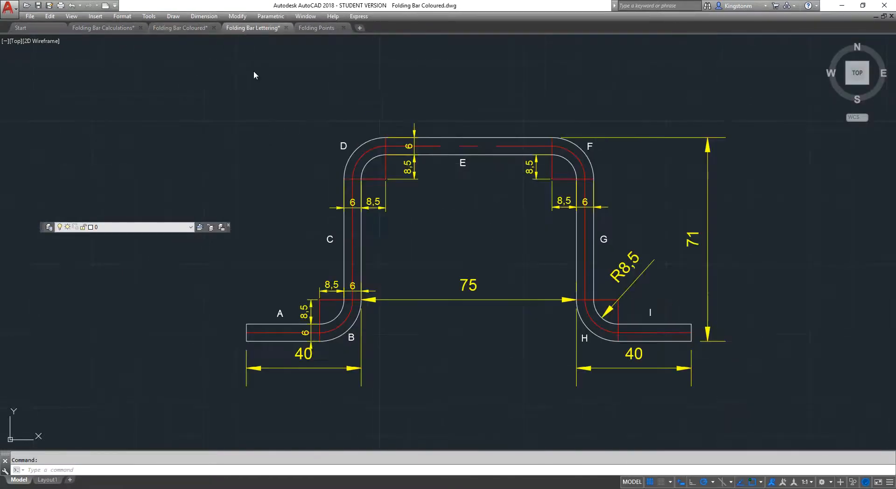
pyautogui.click(708, 237)
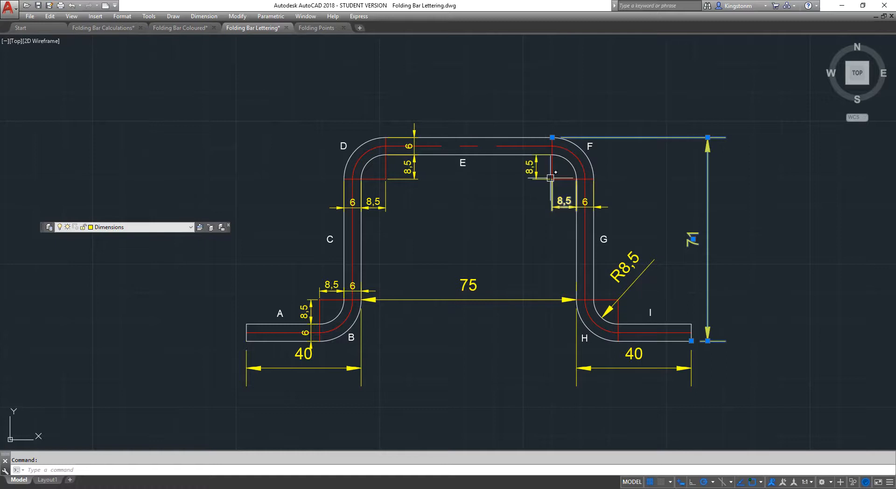
pyautogui.press('Escape')
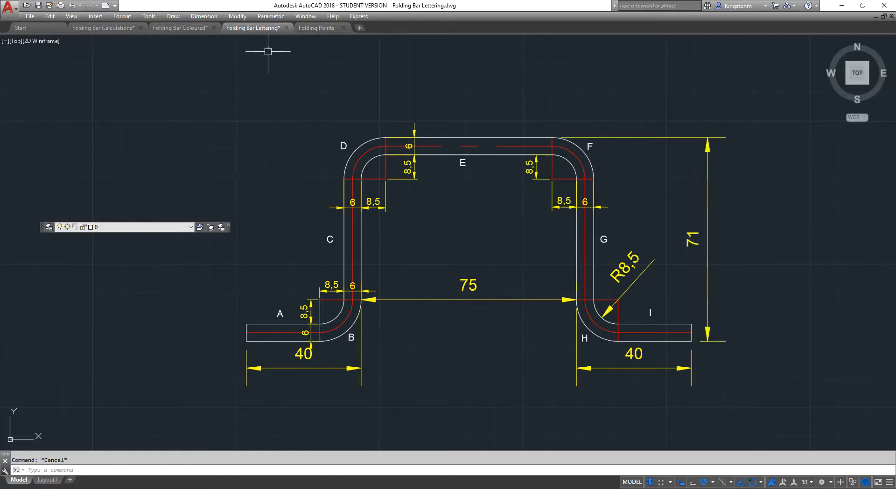
pyautogui.click(104, 27)
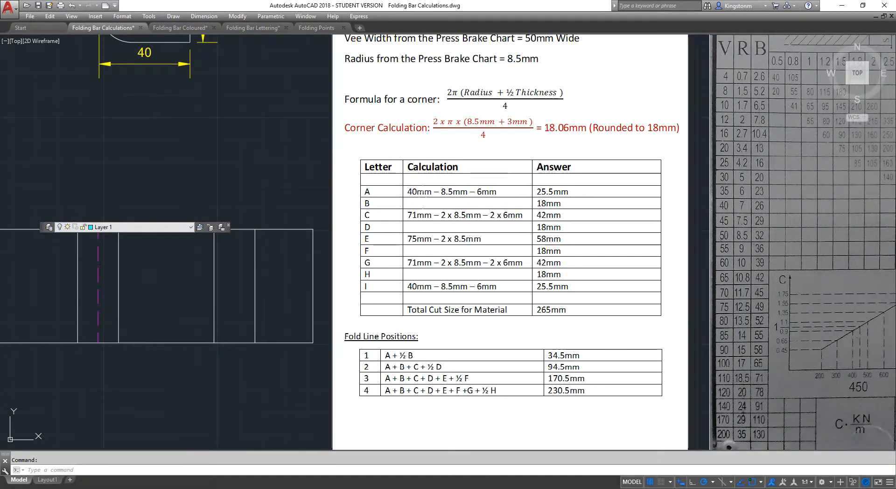
pyautogui.rightClick(265, 142)
pyautogui.click(294, 223)
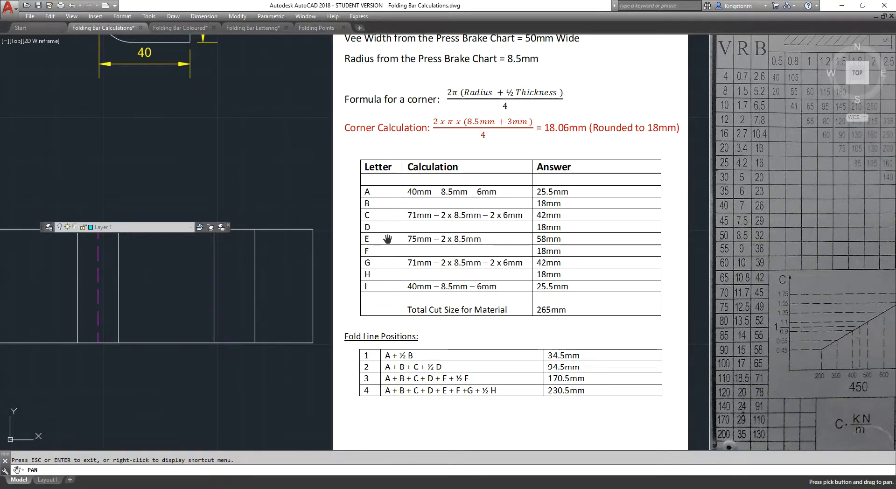
# Step: Locate section E in the coloured drawing, highlight the horizontal 8.5 mm dimension at corner F in the lettering drawing, and return to the calculations
pyautogui.click(189, 28)
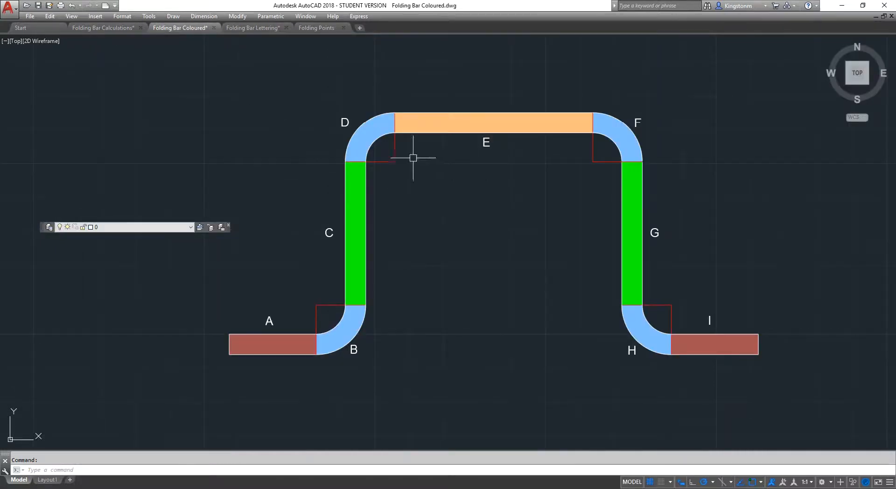
pyautogui.click(249, 29)
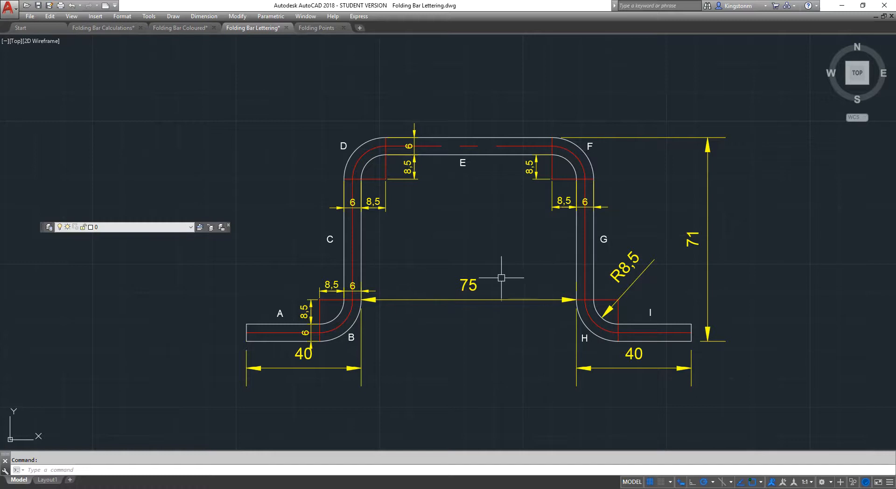
pyautogui.click(562, 206)
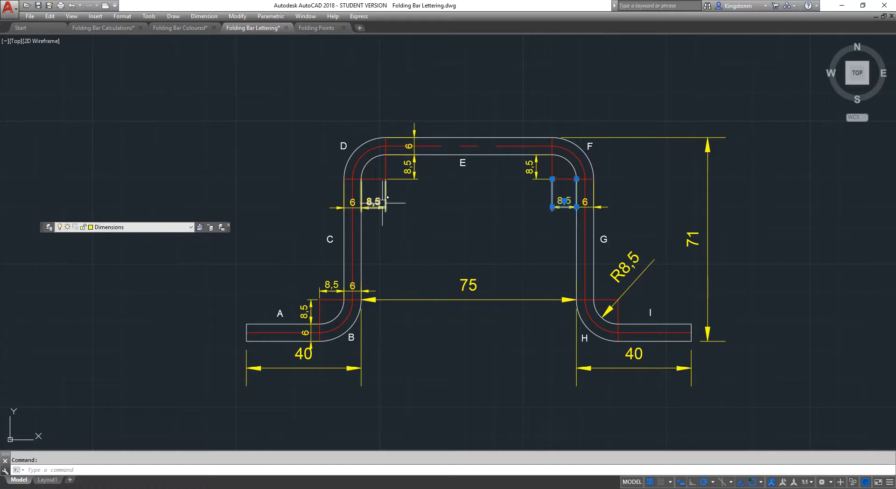
pyautogui.press('Escape')
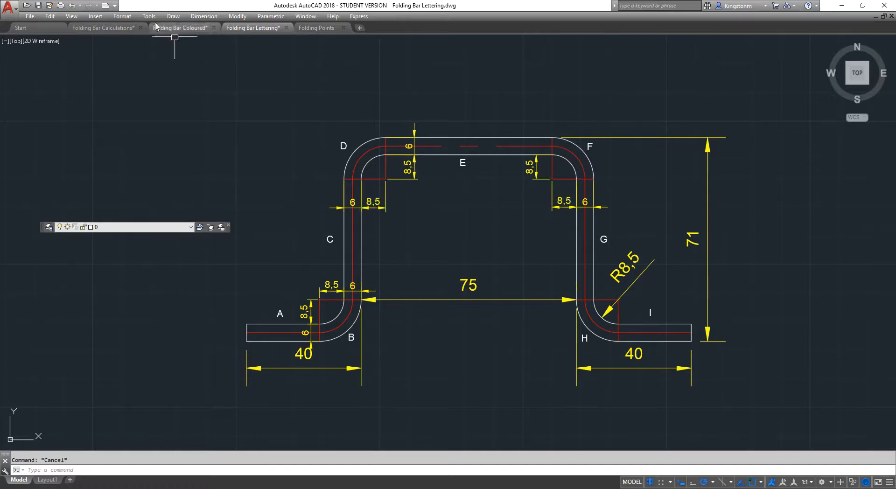
pyautogui.click(111, 28)
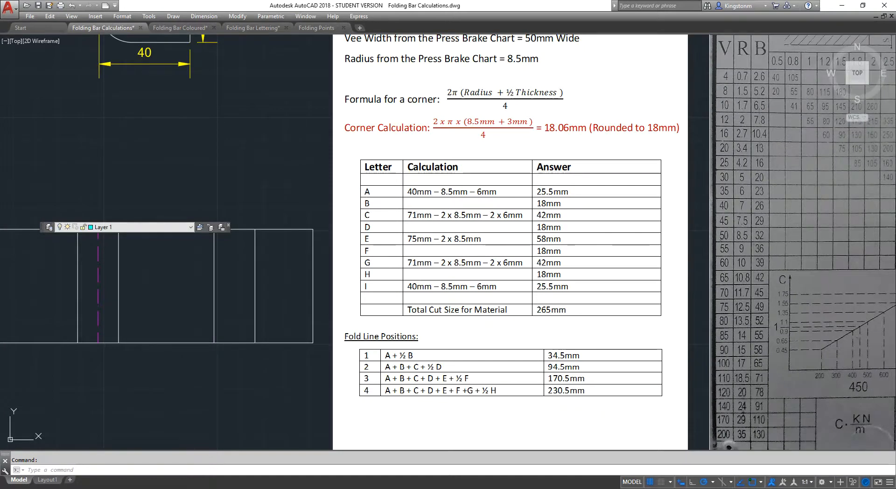
pyautogui.rightClick(235, 140)
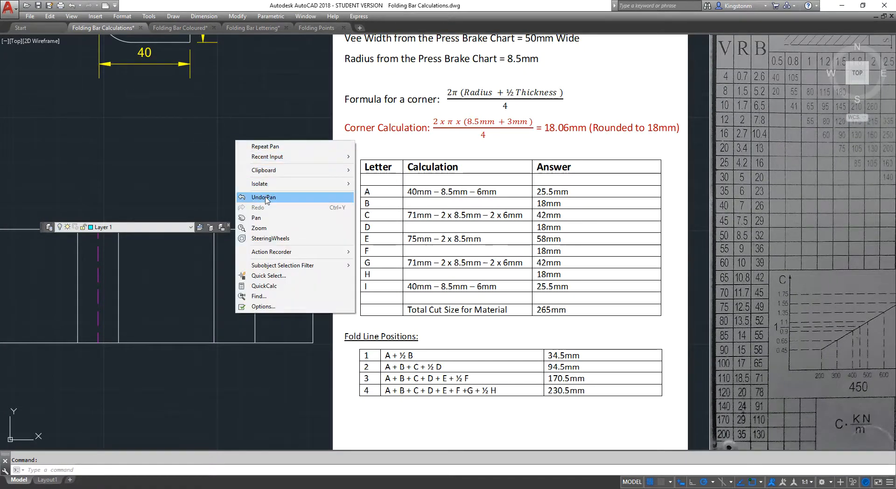
pyautogui.click(264, 219)
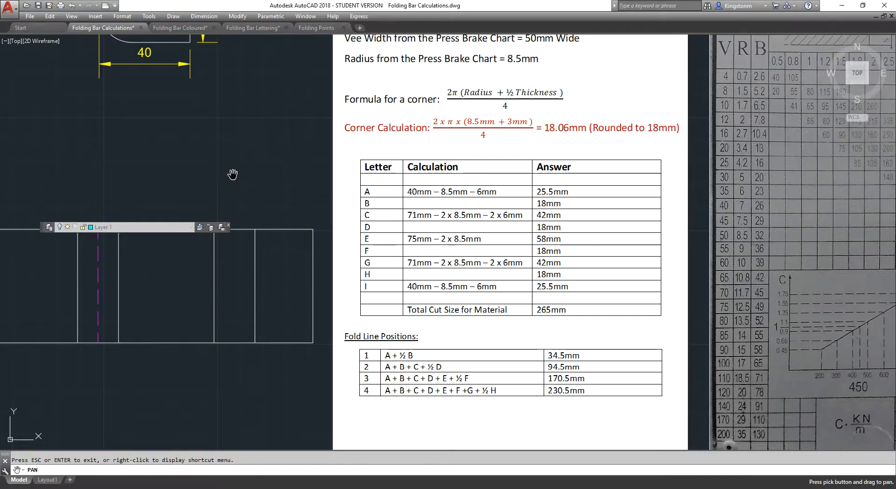
# Step: Turn on the layer with the red centrelines in the calculations drawing and examine the bend between the 40 mm flange and its vertical leg
pyautogui.moveTo(225, 125)
pyautogui.mouseDown()
pyautogui.moveTo(372, 224)
pyautogui.moveTo(602, 271)
pyautogui.moveTo(533, 264)
pyautogui.mouseUp()
pyautogui.press('Escape')
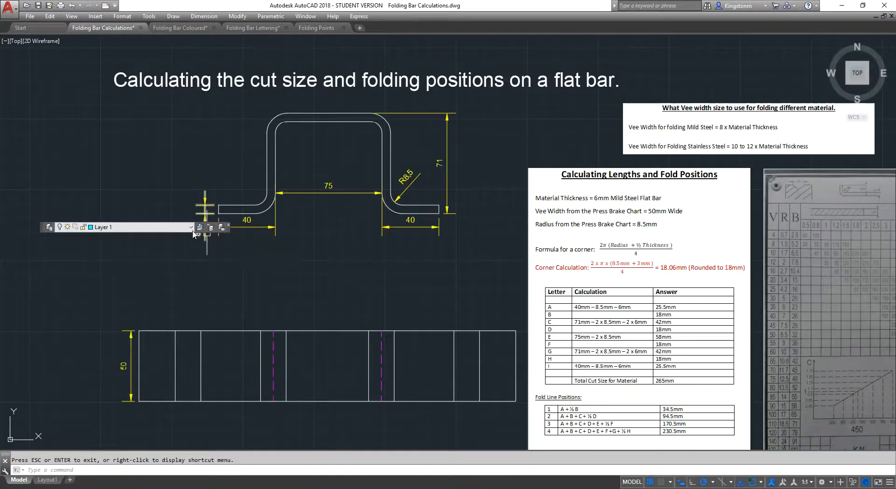
pyautogui.click(119, 228)
pyautogui.click(60, 244)
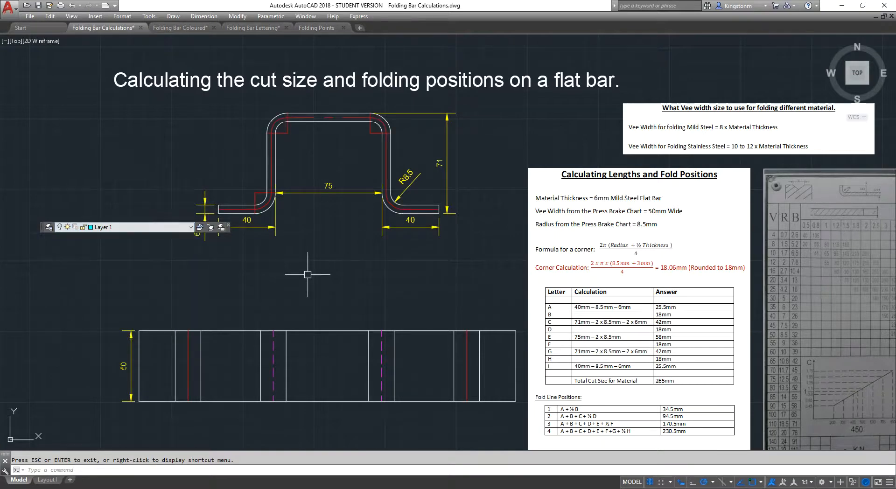
pyautogui.scroll(4, 250, 191)
pyautogui.scroll(3, 250, 191)
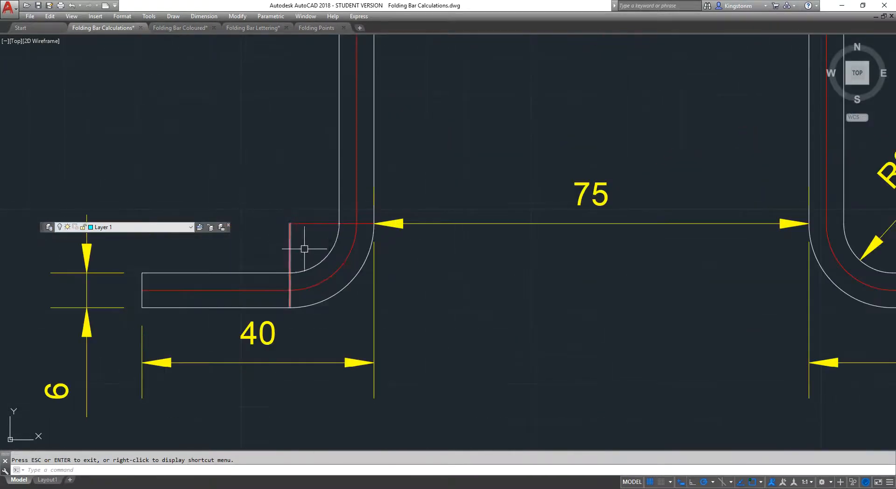
# Step: Highlight the centreline and inner arcs of the bend beside the 40 mm flange and check the centreline arc's radius
pyautogui.click(340, 266)
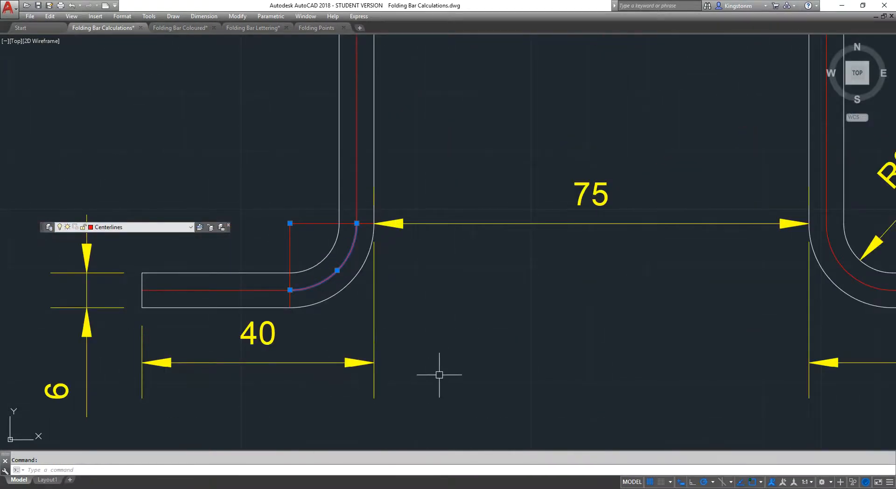
pyautogui.press('Escape')
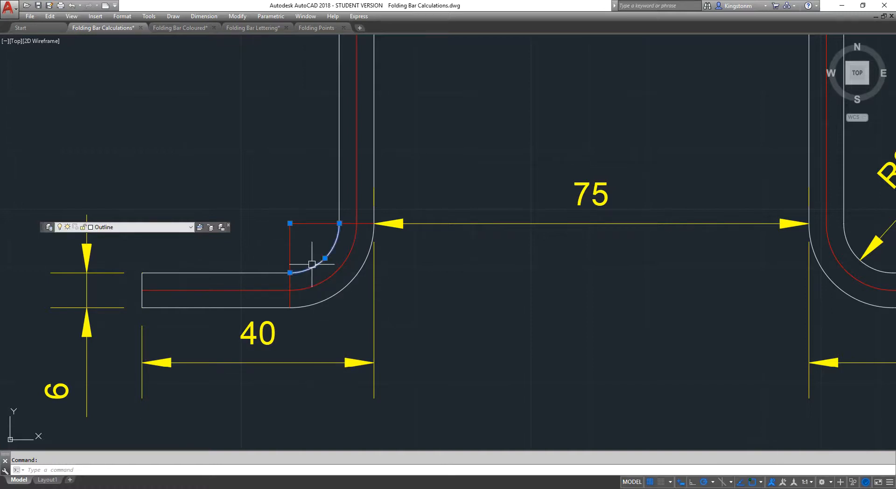
pyautogui.click(336, 296)
pyautogui.press('Escape')
pyautogui.click(328, 279)
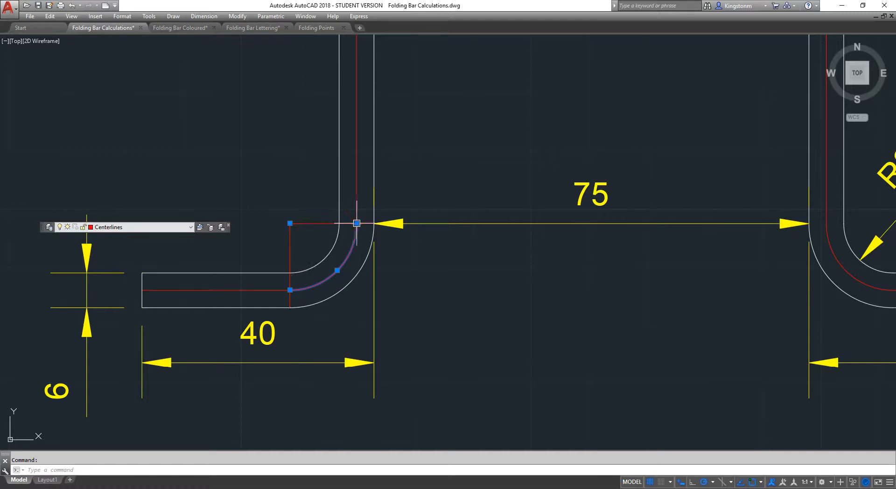
pyautogui.moveTo(357, 224)
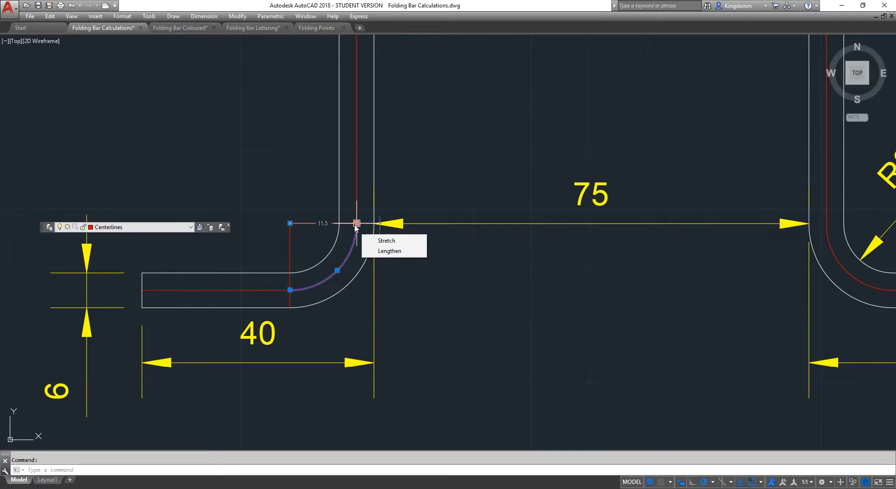
pyautogui.press('Escape')
# Step: Examine the formula for a corner and the corner calculation on the lengths and fold positions sheet
pyautogui.scroll(-4, 264, 200)
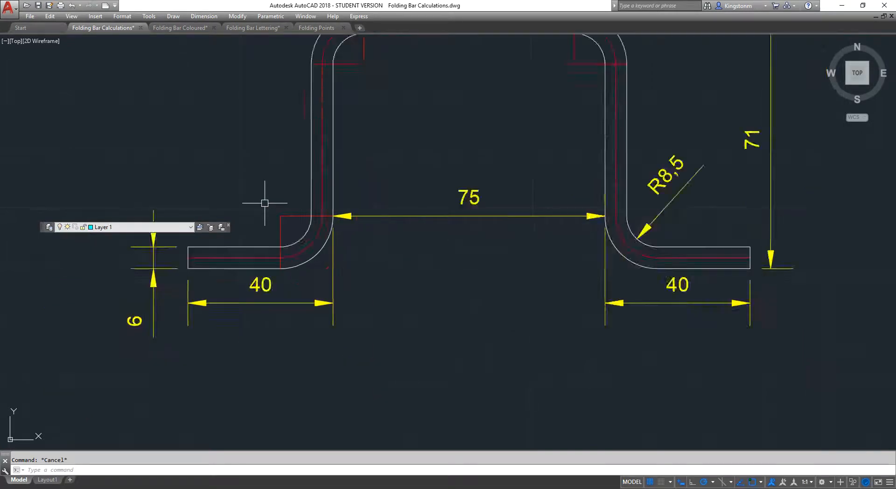
pyautogui.scroll(-4, 547, 305)
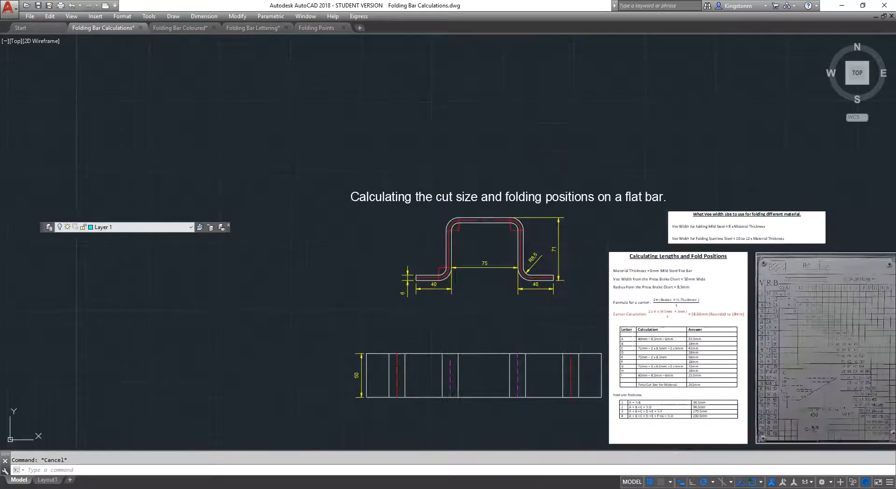
pyautogui.scroll(6, 688, 318)
pyautogui.rightClick(306, 242)
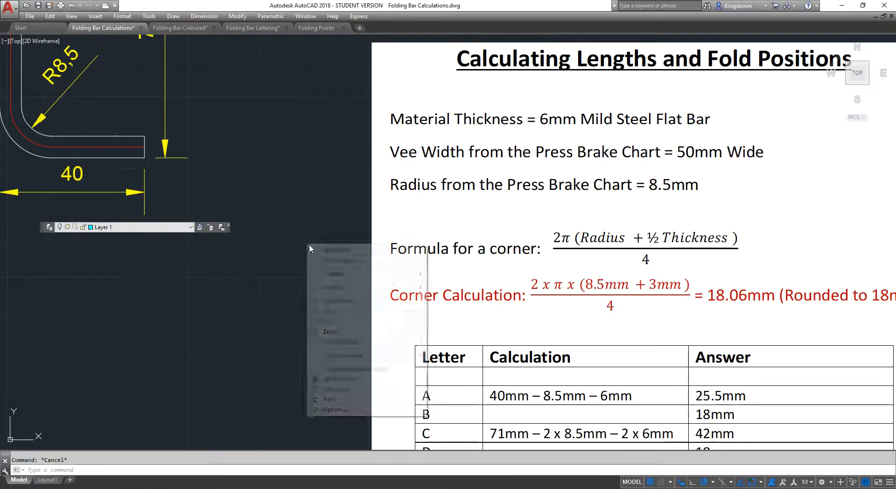
pyautogui.click(328, 321)
pyautogui.moveTo(412, 310)
pyautogui.mouseDown()
pyautogui.moveTo(290, 286)
pyautogui.moveTo(296, 292)
pyautogui.mouseUp()
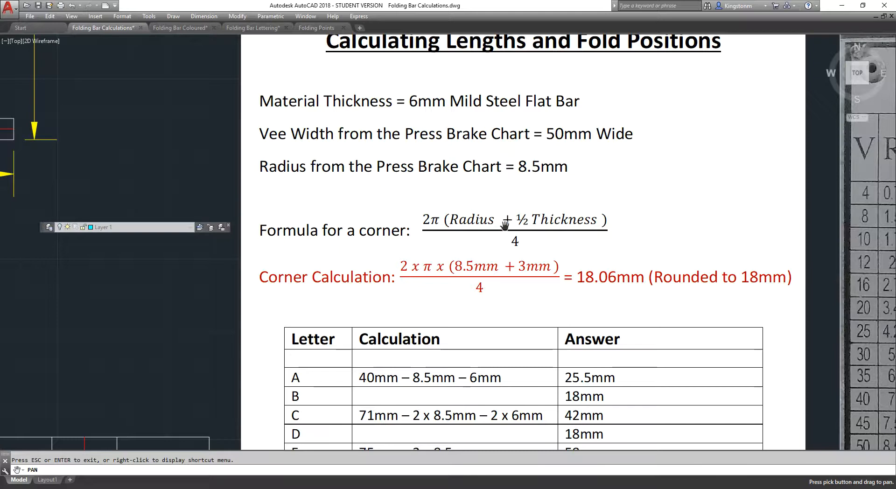
# Step: Compare the corner formula with the R8,5 bend, its thickness and its red centreline in the bar drawing
pyautogui.scroll(-2, 505, 225)
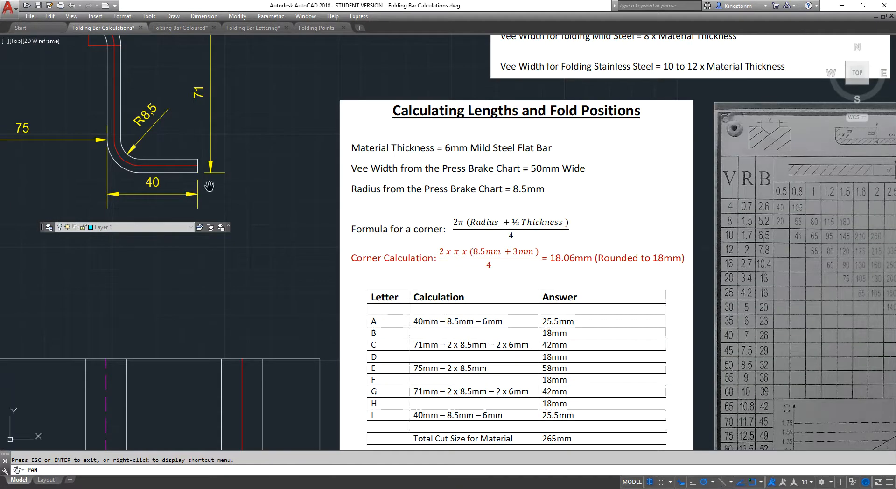
pyautogui.scroll(2, 126, 161)
pyautogui.scroll(4, 67, 98)
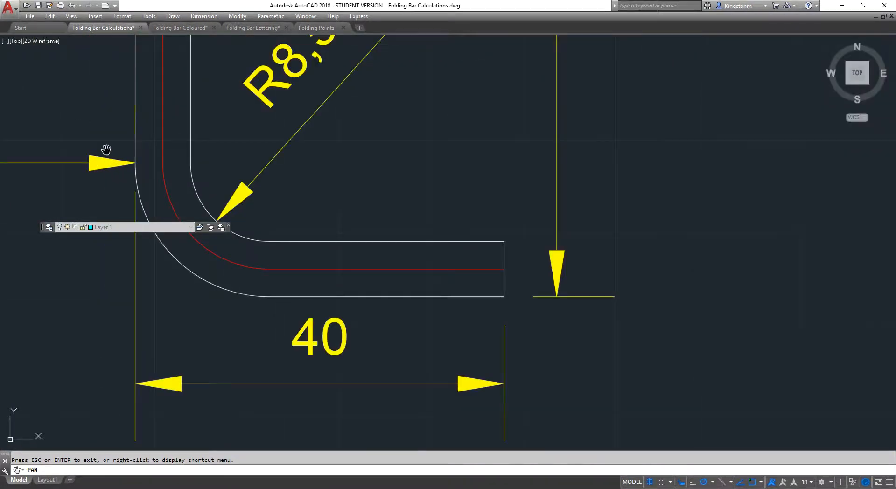
pyautogui.scroll(-1, 237, 190)
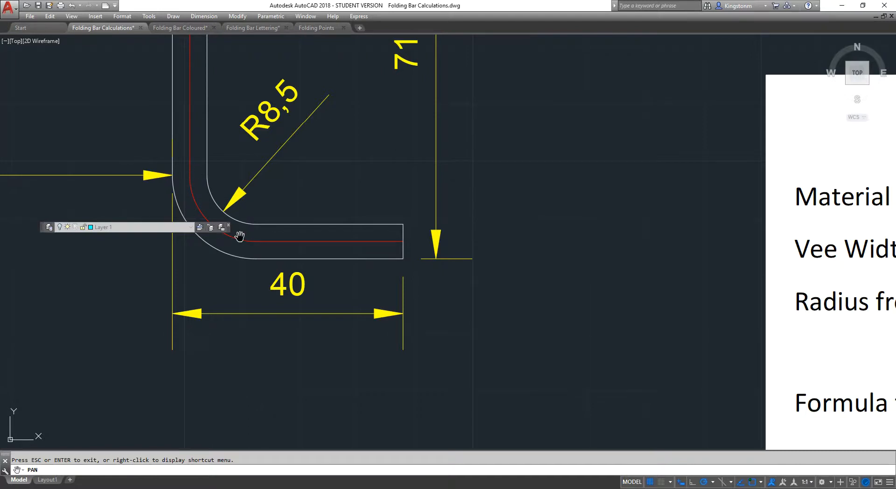
pyautogui.scroll(-4, 260, 244)
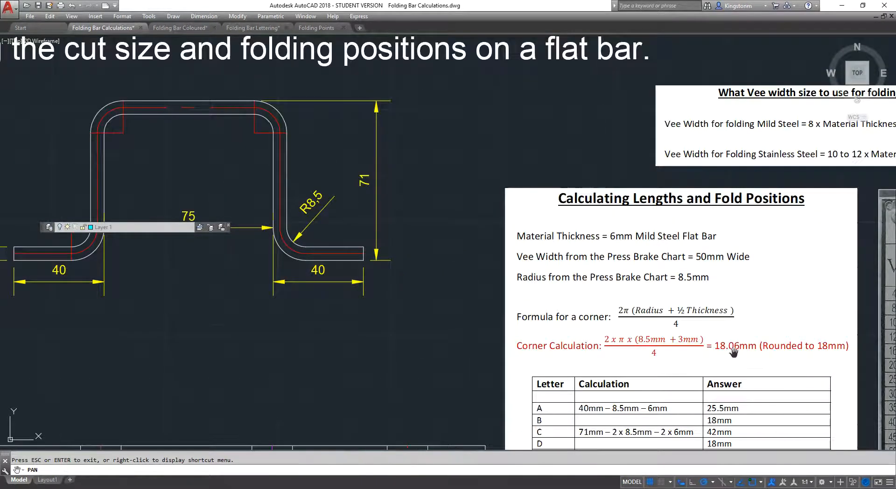
# Step: Return to the corner calculation on the sheet and move the floating layer toolbar higher up
pyautogui.scroll(6, 734, 351)
pyautogui.moveTo(670, 294); pyautogui.dragTo(535, 222)
pyautogui.scroll(-2, 535, 222)
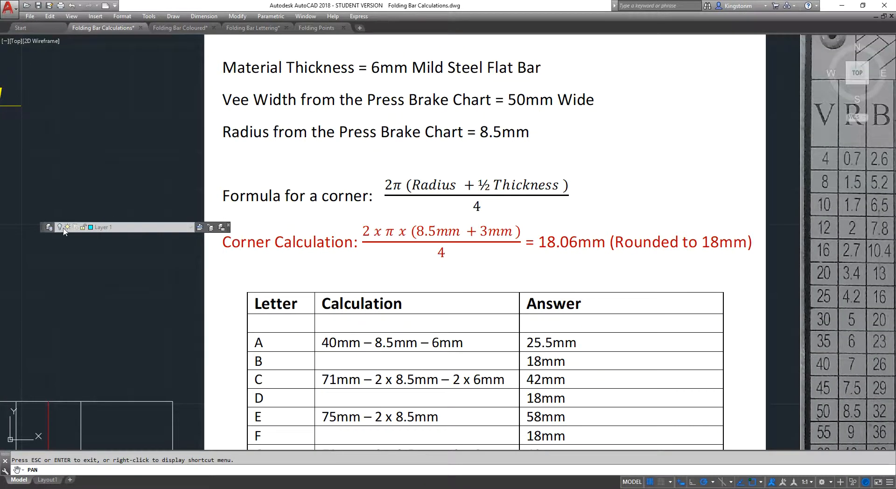
pyautogui.moveTo(45, 229); pyautogui.dragTo(16, 157)
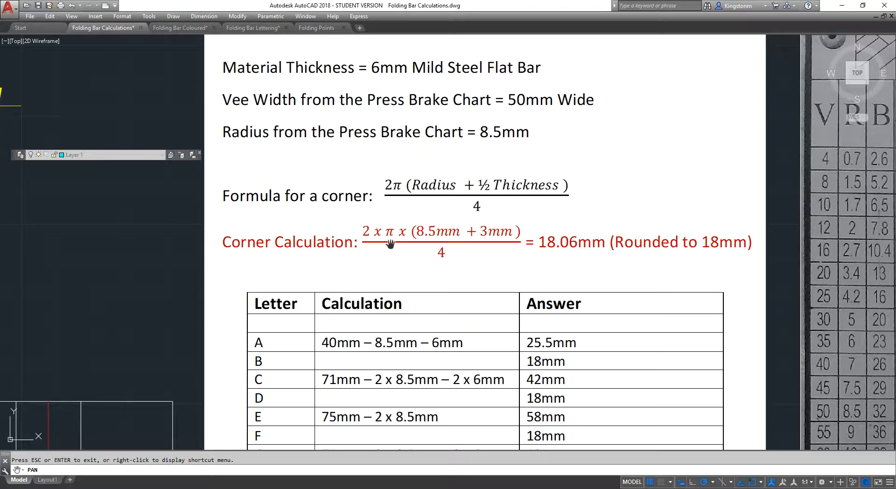
# Step: Switch to the scientific Calculator, place it beside the calculation sheet and start the corner formula with 2 × π × and an opening bracket
pyautogui.scroll(-3, 396, 244)
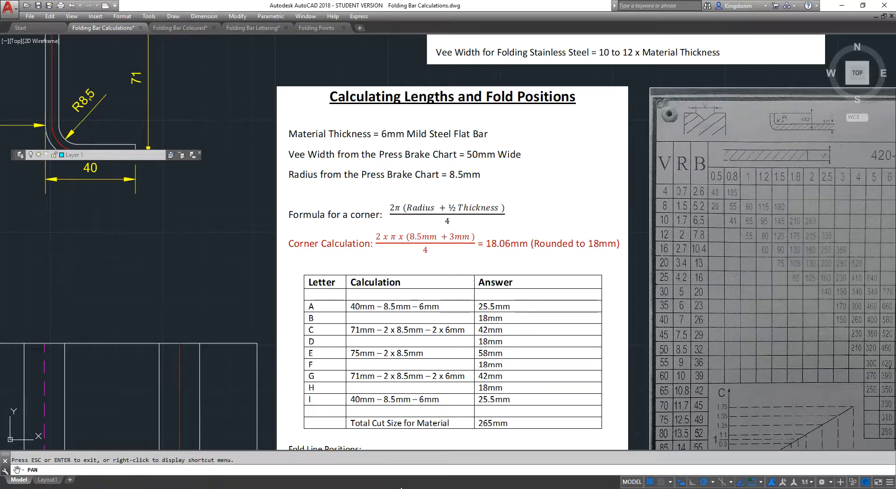
pyautogui.moveTo(550, 182); pyautogui.dragTo(168, 91)
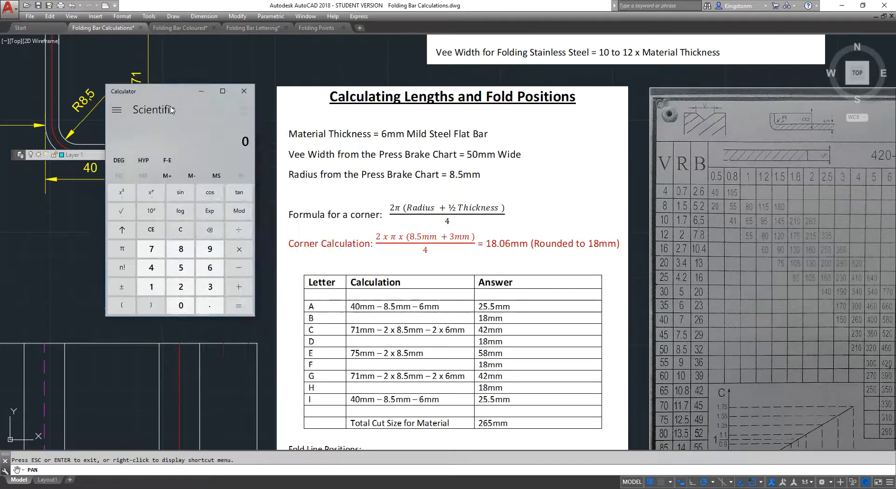
pyautogui.click(178, 288)
pyautogui.click(238, 248)
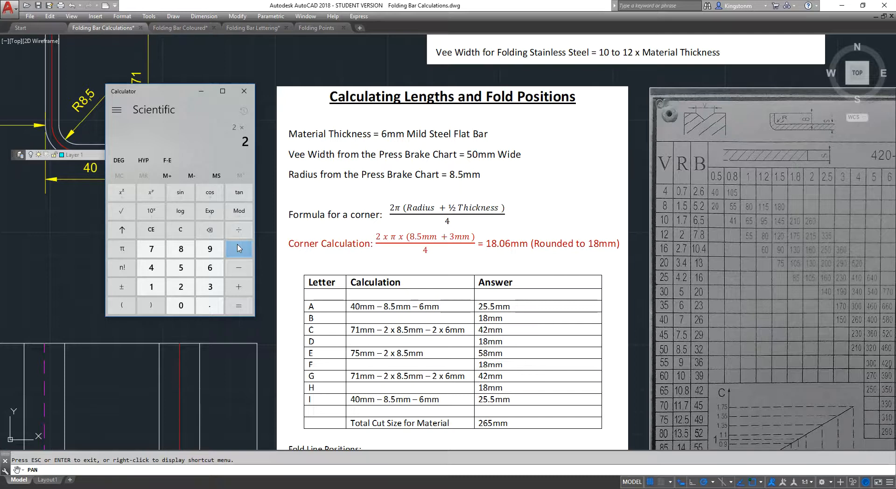
pyautogui.click(120, 248)
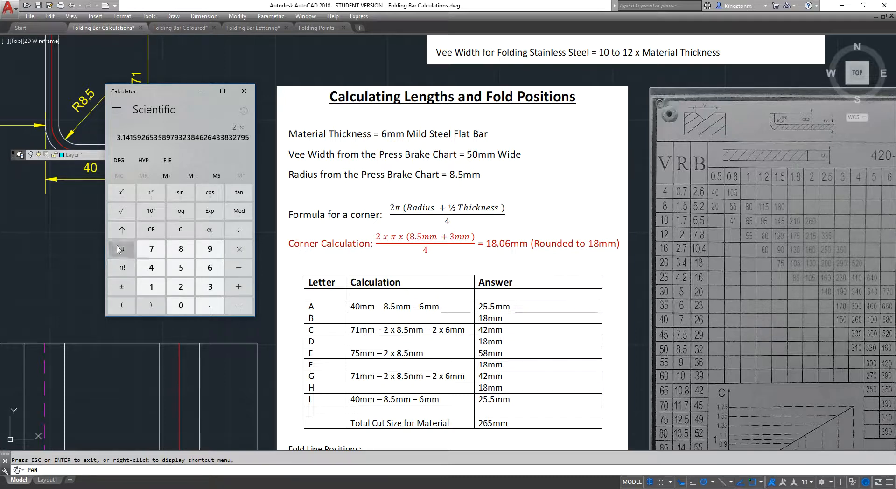
pyautogui.click(238, 248)
pyautogui.click(122, 306)
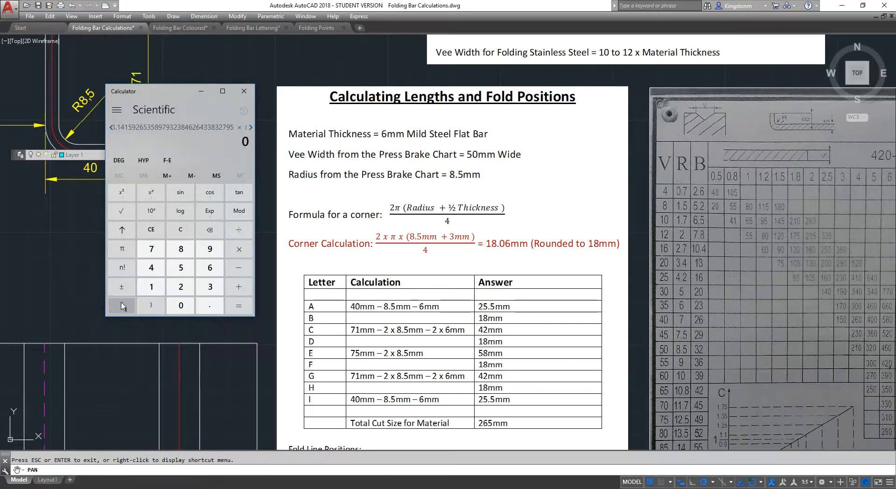
# Step: Complete the bracket with 8.5 + 0.5 × 6 and evaluate the full-circle length in the calculator
pyautogui.click(181, 249)
pyautogui.click(209, 305)
pyautogui.click(182, 269)
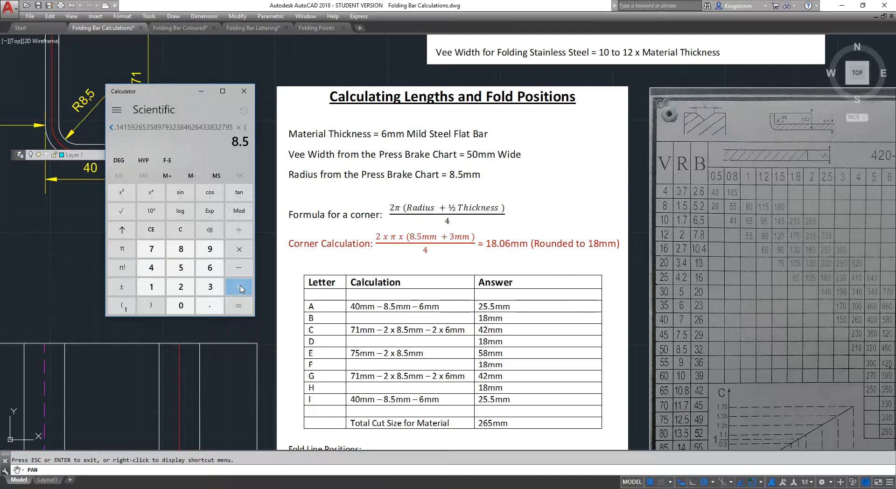
pyautogui.click(239, 287)
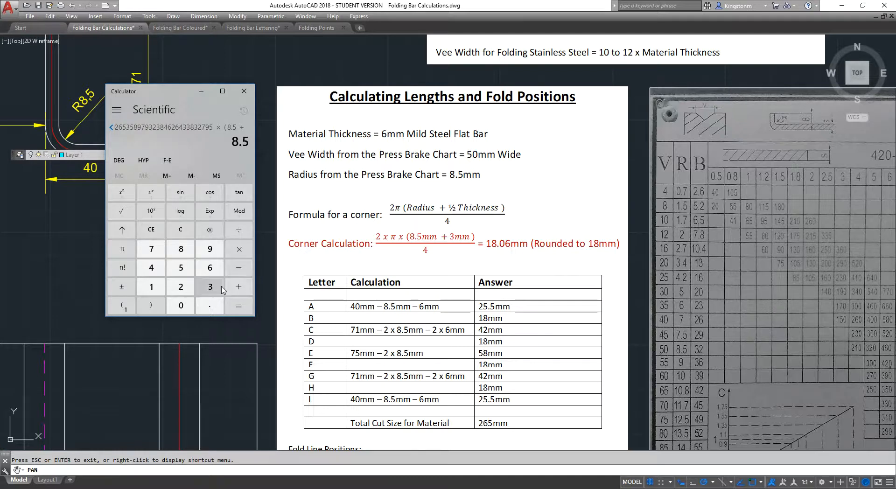
pyautogui.click(210, 305)
pyautogui.click(186, 271)
pyautogui.click(239, 250)
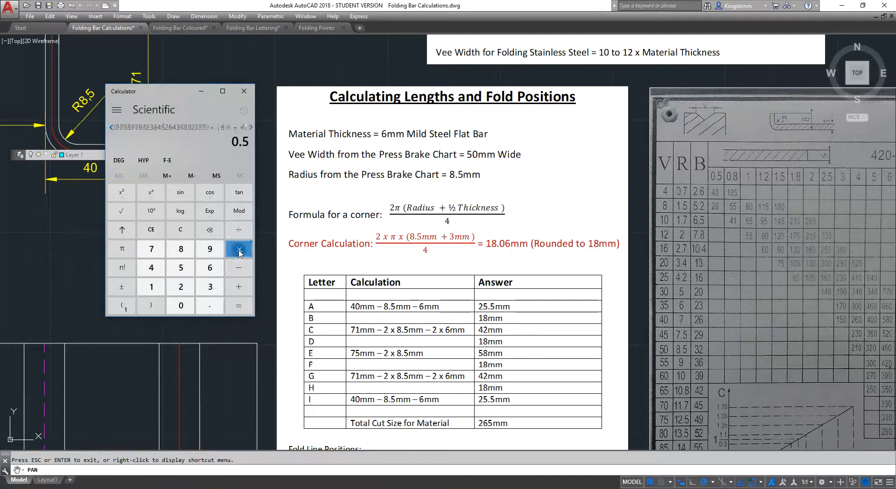
pyautogui.click(210, 269)
pyautogui.click(152, 304)
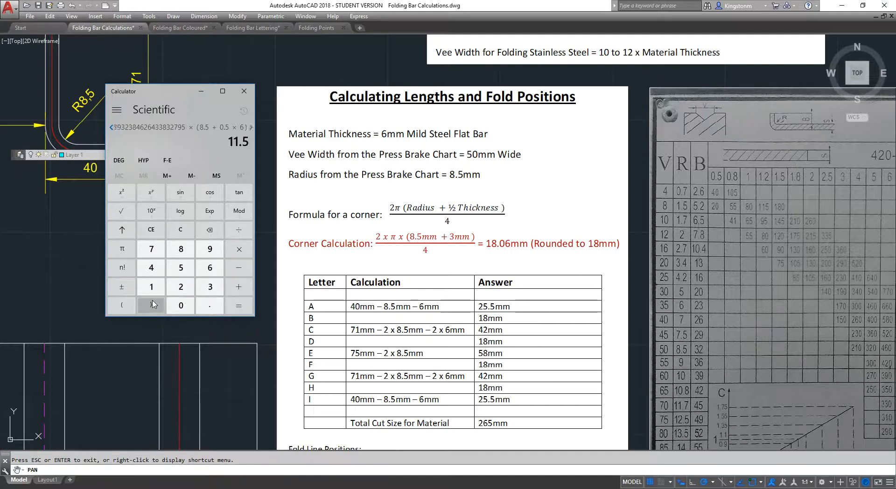
pyautogui.click(237, 308)
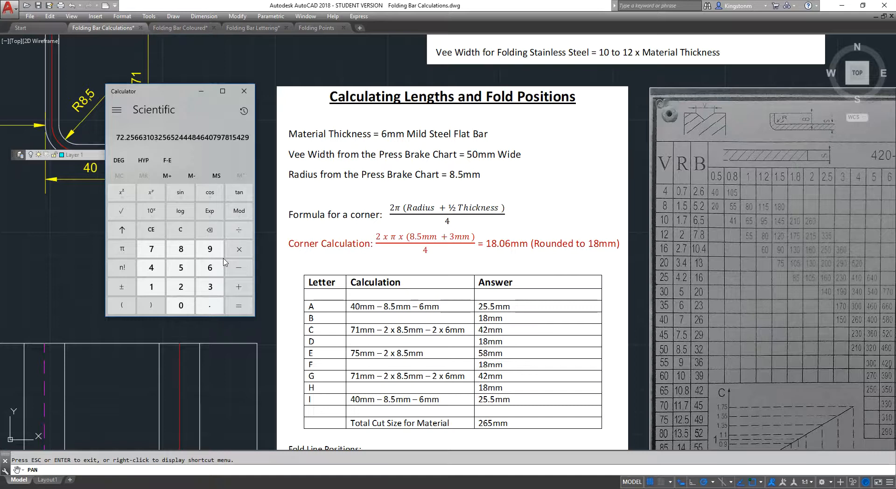
# Step: Divide the full-circle length by 4 to get the corner length, and minimise the calculator
pyautogui.click(238, 229)
pyautogui.click(159, 268)
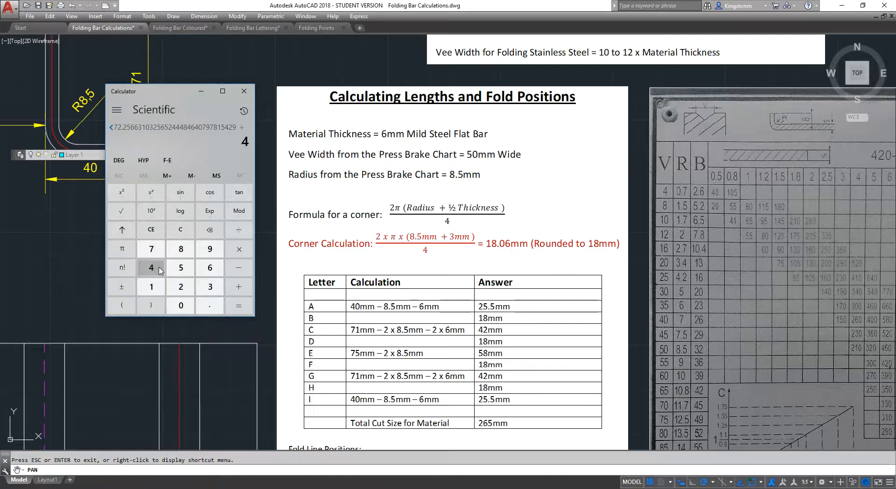
pyautogui.click(239, 305)
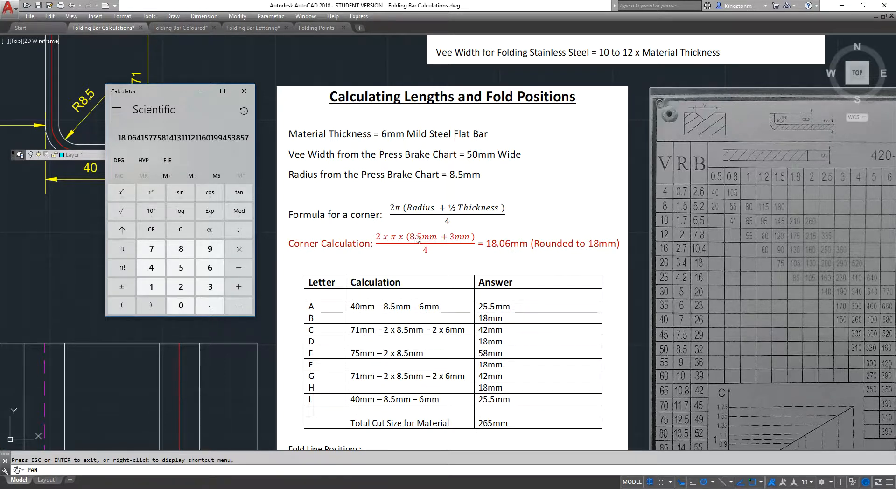
pyautogui.click(201, 91)
# Step: Locate corner section B in the coloured drawing and return to the calculations drawing
pyautogui.scroll(-2, 457, 305)
pyautogui.scroll(-2, 457, 308)
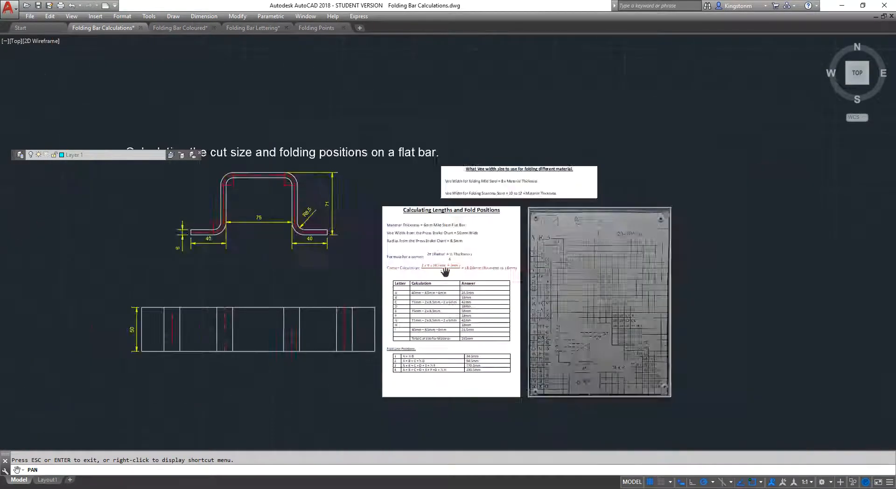
pyautogui.scroll(4, 448, 332)
pyautogui.moveTo(224, 134); pyautogui.dragTo(259, 196)
pyautogui.click(183, 28)
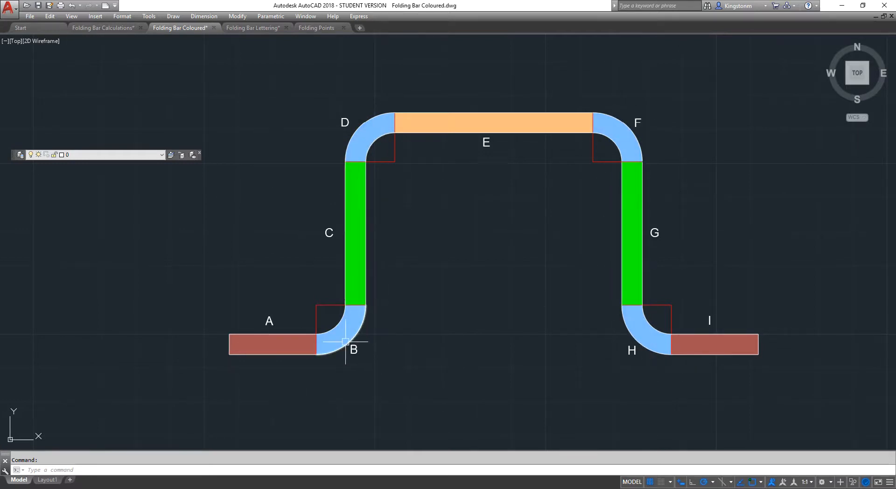
pyautogui.moveTo(345, 341)
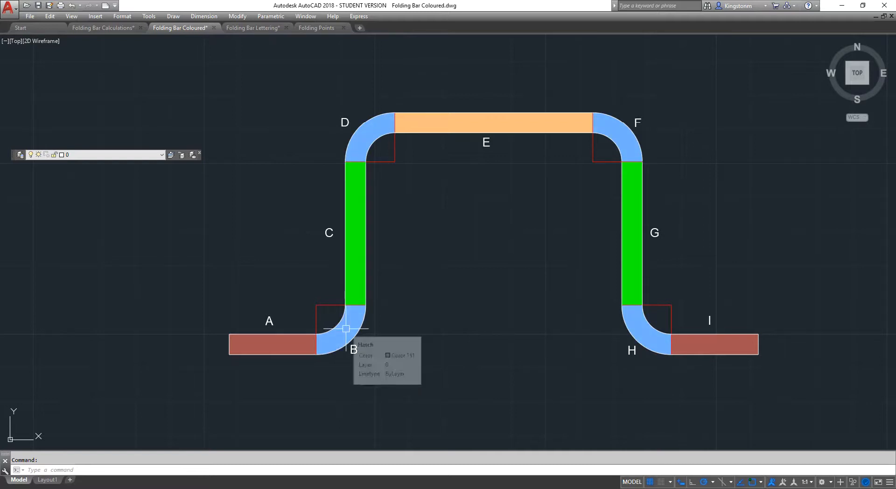
pyautogui.click(103, 28)
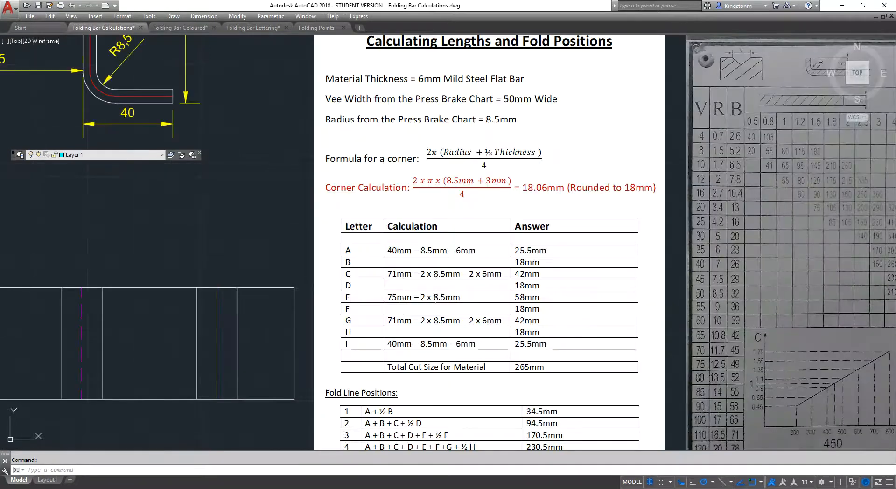
# Step: Examine the total cut size in the calculation table and the 50 mm wide flat bar layout with its fold lines
pyautogui.rightClick(261, 227)
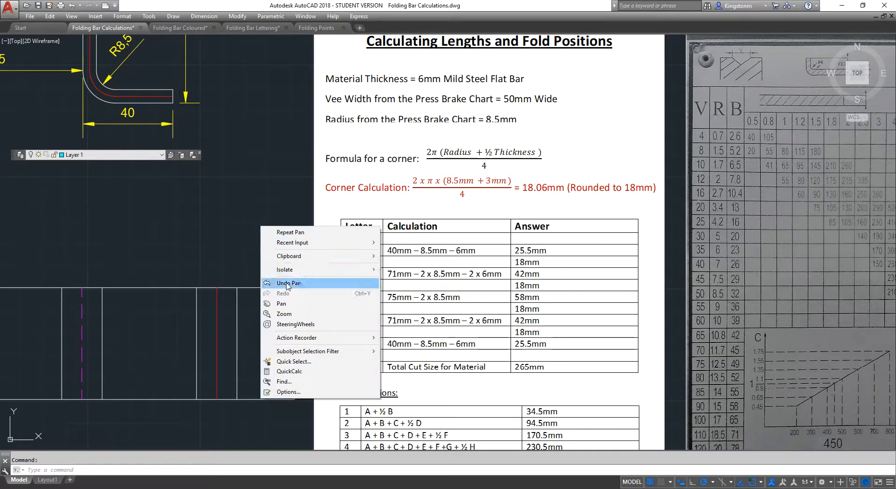
pyautogui.click(290, 304)
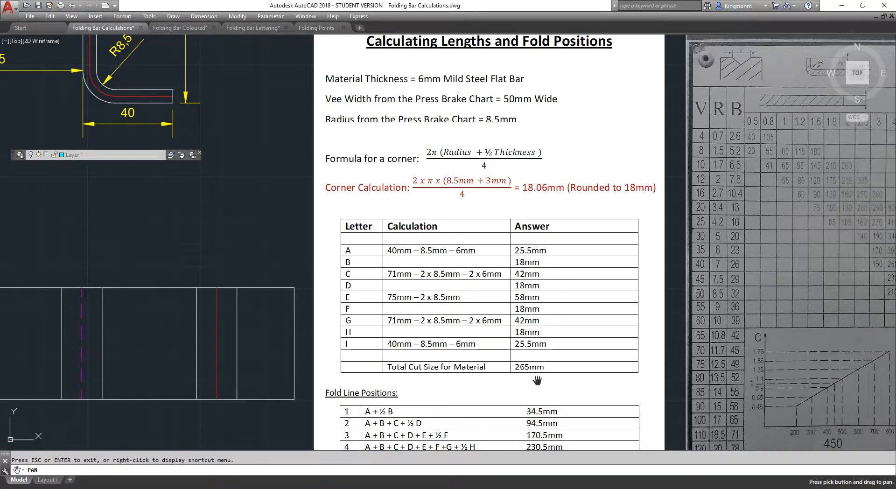
pyautogui.scroll(-3, 290, 253)
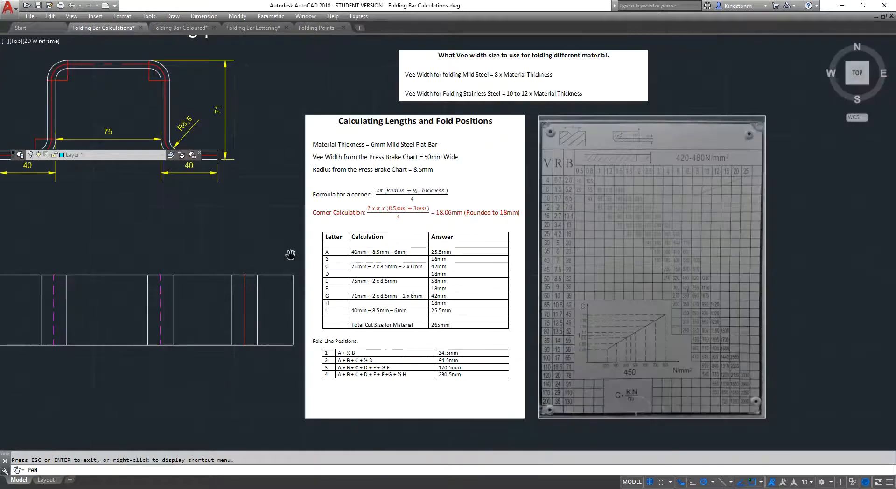
pyautogui.moveTo(280, 239); pyautogui.dragTo(416, 213)
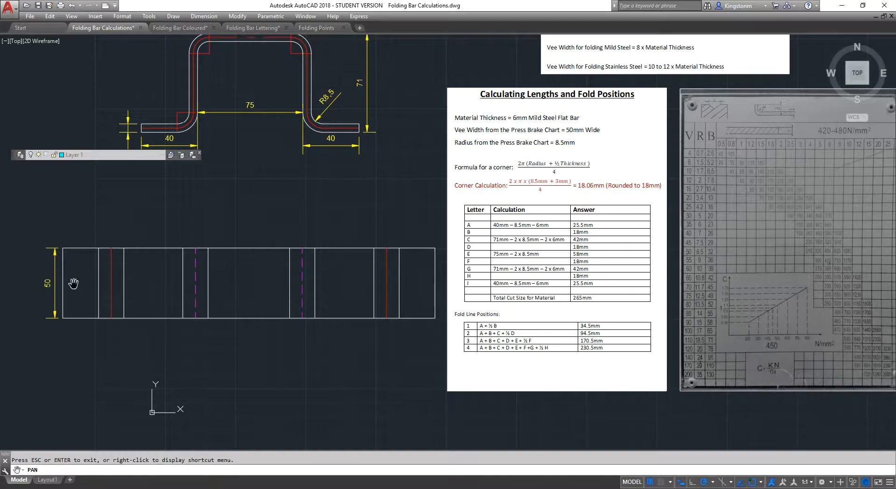
pyautogui.press('Escape')
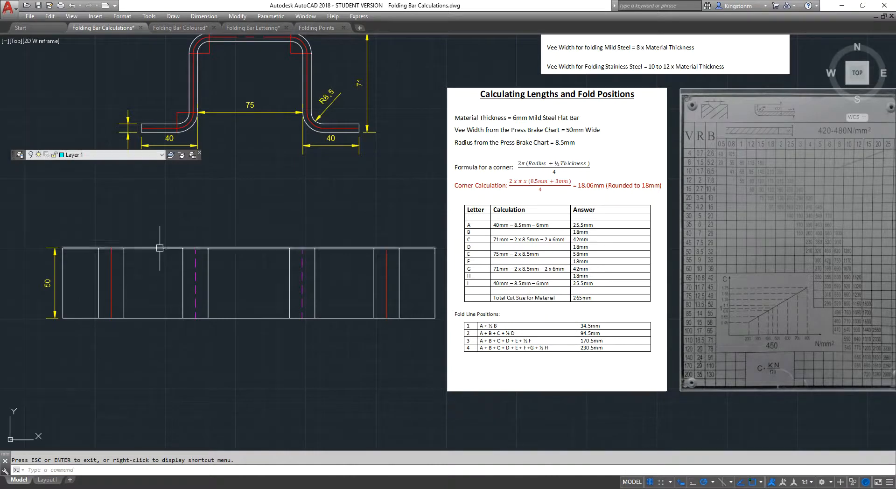
# Step: Check the length of the flat bar layout's lower outline edge in its properties, and close the properties
pyautogui.click(164, 318)
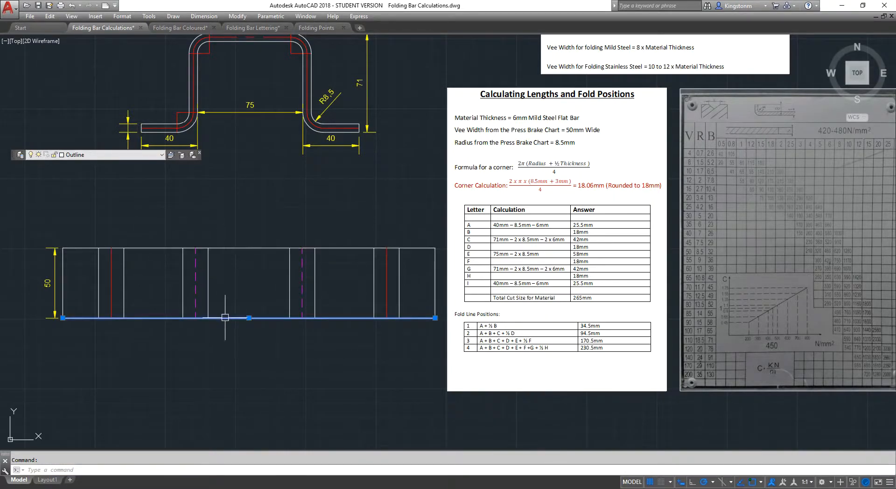
pyautogui.rightClick(231, 318)
pyautogui.click(256, 301)
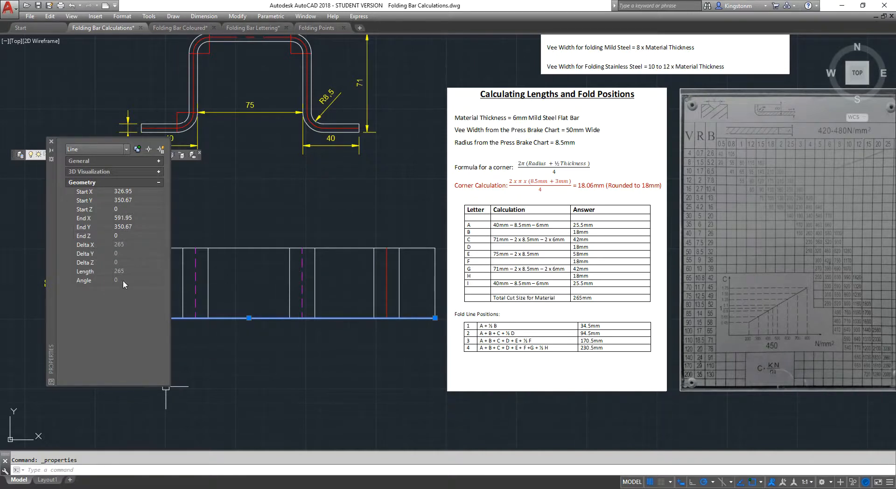
pyautogui.press('Escape')
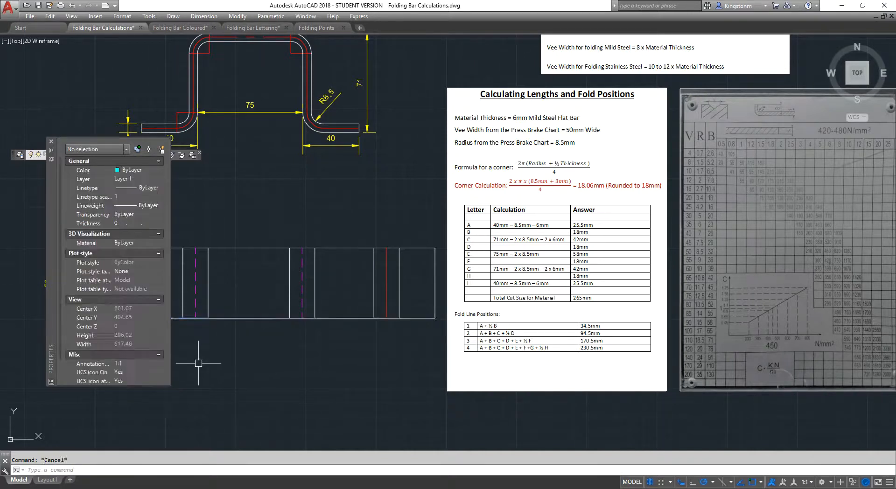
pyautogui.click(52, 142)
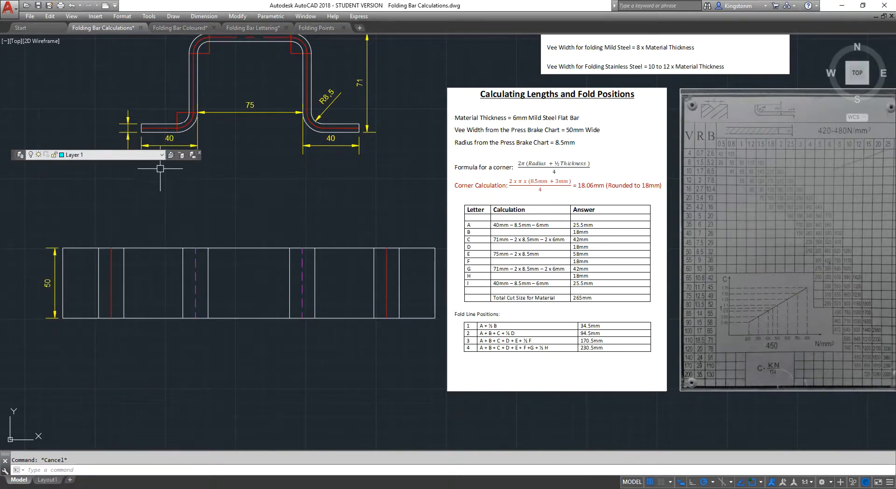
# Step: Turn on Layer 1 to display the section dimensions beneath the flat bar layout
pyautogui.click(161, 156)
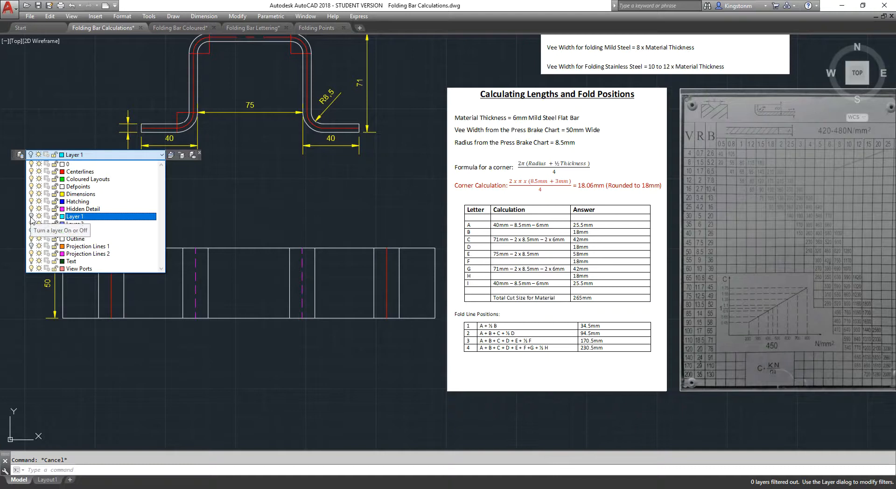
pyautogui.click(110, 365)
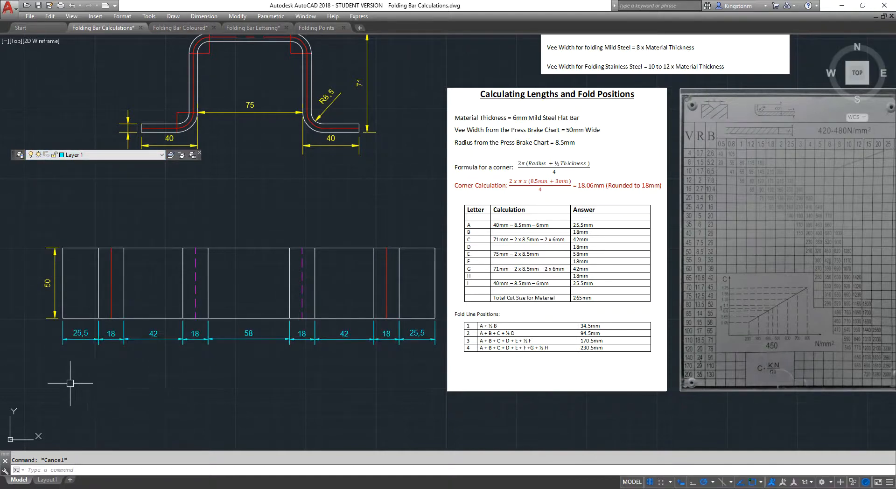
pyautogui.scroll(2, 38, 373)
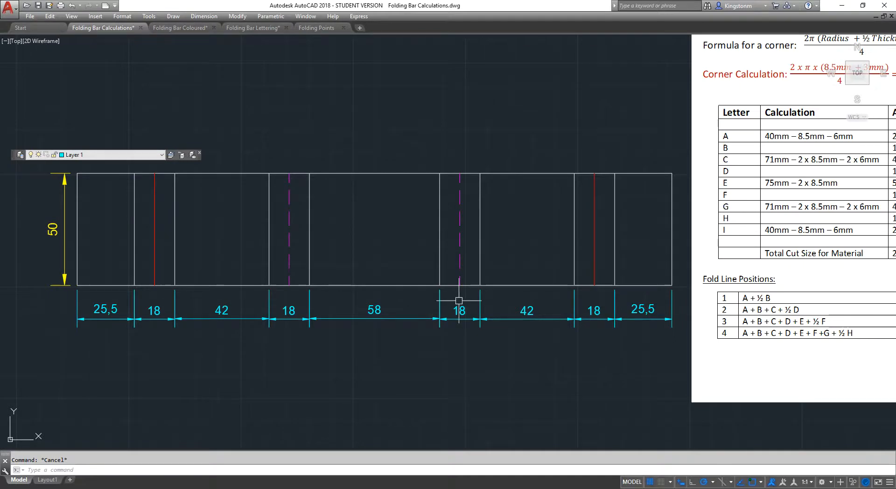
pyautogui.scroll(-2, 585, 67)
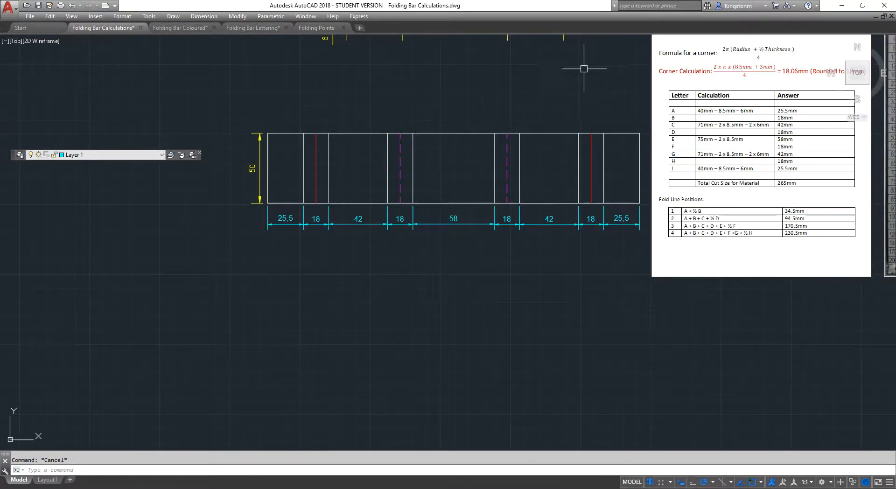
pyautogui.scroll(2, 582, 76)
pyautogui.rightClick(581, 75)
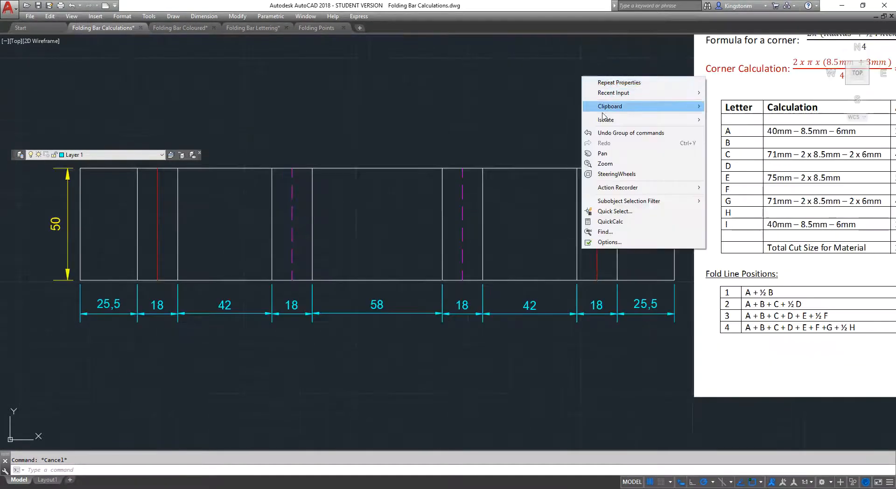
pyautogui.click(608, 158)
pyautogui.scroll(-1, 606, 153)
pyautogui.moveTo(607, 154)
pyautogui.mouseDown()
pyautogui.moveTo(566, 156)
pyautogui.moveTo(515, 203)
pyautogui.moveTo(456, 220)
pyautogui.moveTo(445, 212)
pyautogui.mouseUp()
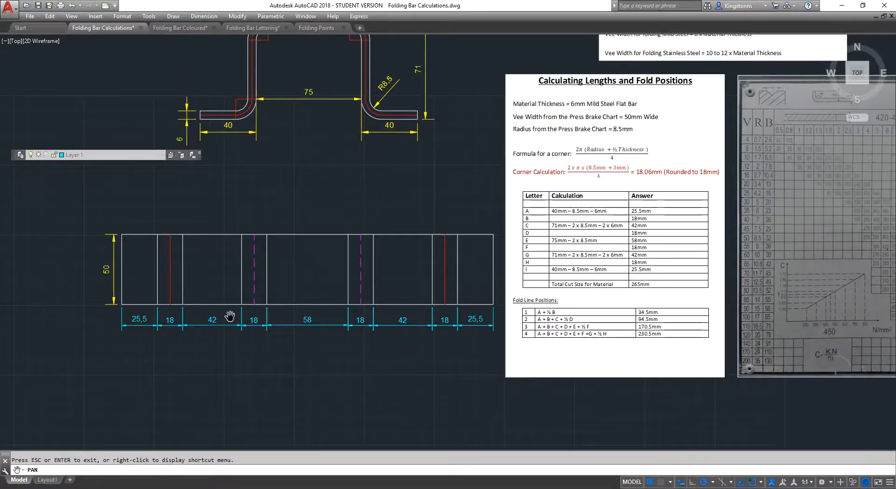
pyautogui.press('Escape')
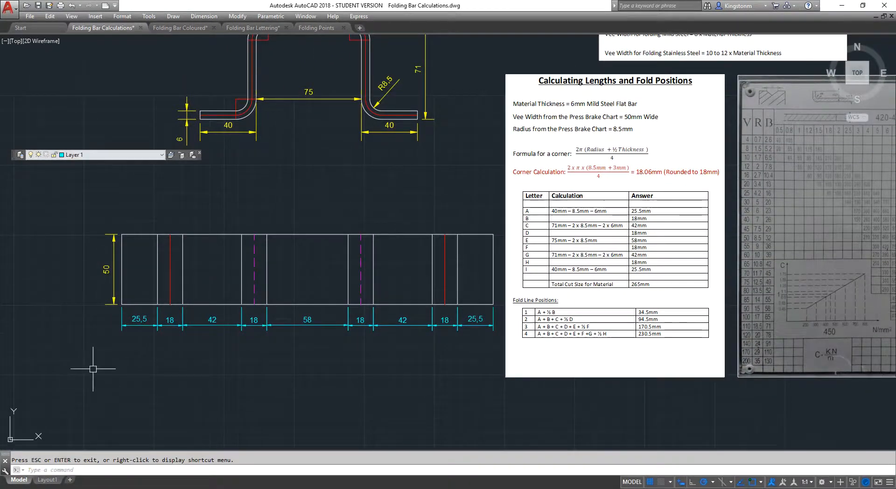
# Step: Highlight the boundary lines of sections A and B in the flat bar layout, and clear the selection
pyautogui.click(123, 285)
pyautogui.click(157, 287)
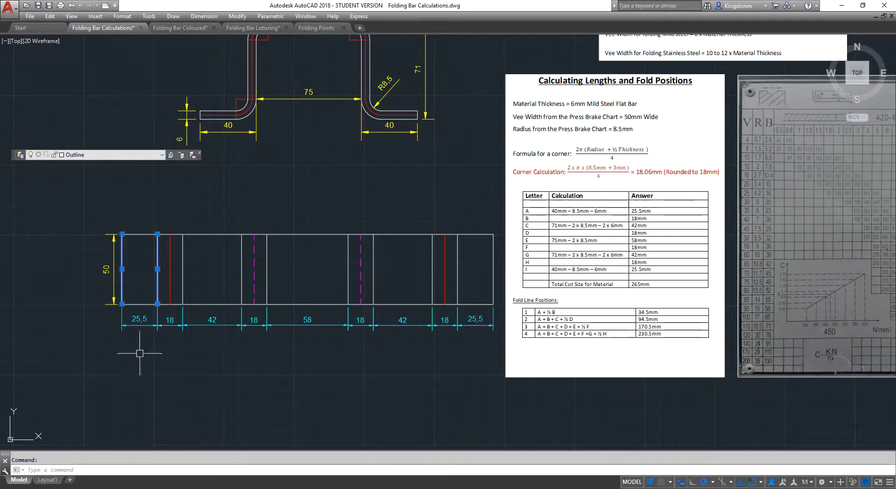
pyautogui.keyDown('shift'); pyautogui.click(122, 289); pyautogui.keyUp('shift')
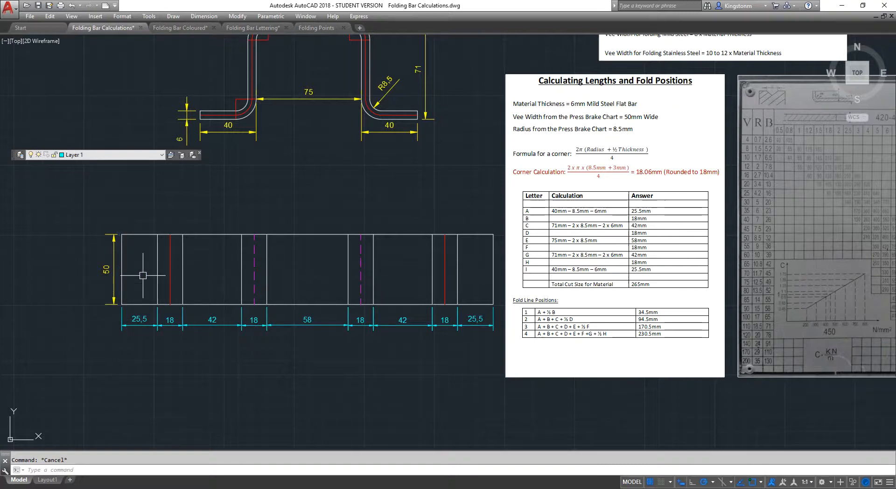
pyautogui.click(183, 262)
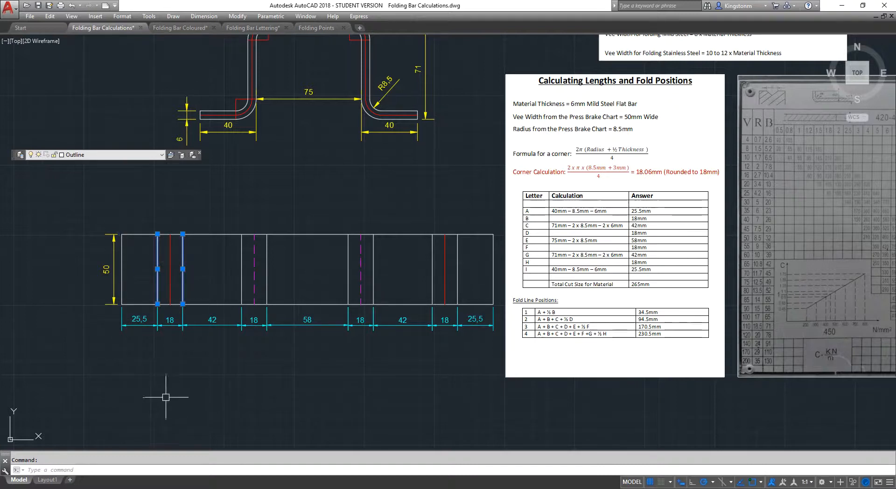
pyautogui.press('Escape')
pyautogui.click(141, 264)
pyautogui.press('Escape')
# Step: Switch to the Folding Points drawing and highlight the fold line through corner 1, clearing the selection when done
pyautogui.rightClick(150, 211)
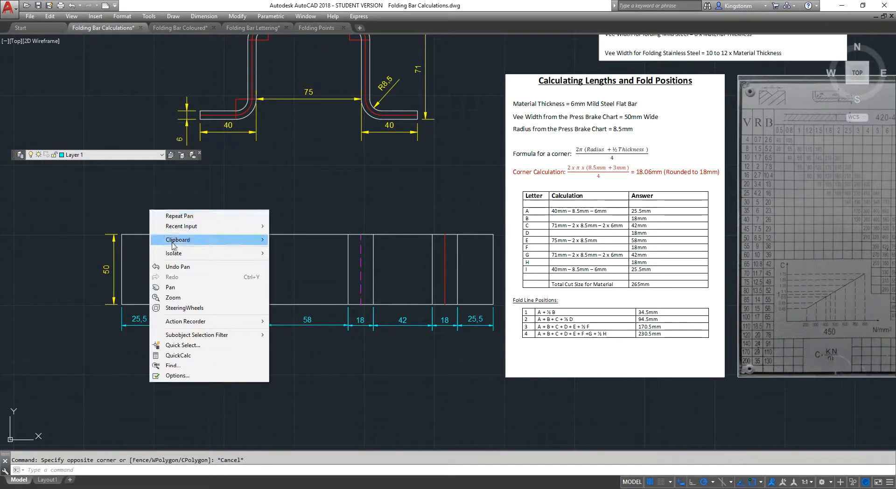
pyautogui.click(171, 287)
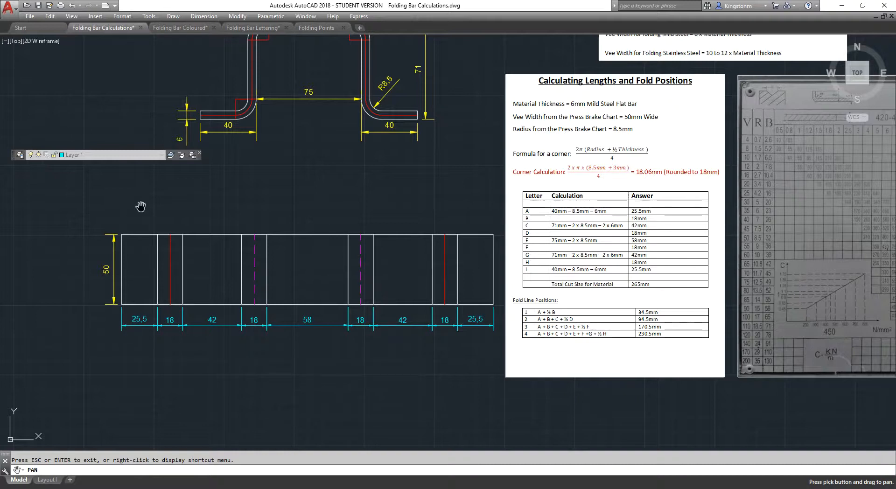
pyautogui.moveTo(229, 185)
pyautogui.mouseDown()
pyautogui.moveTo(200, 219)
pyautogui.moveTo(191, 183)
pyautogui.mouseUp()
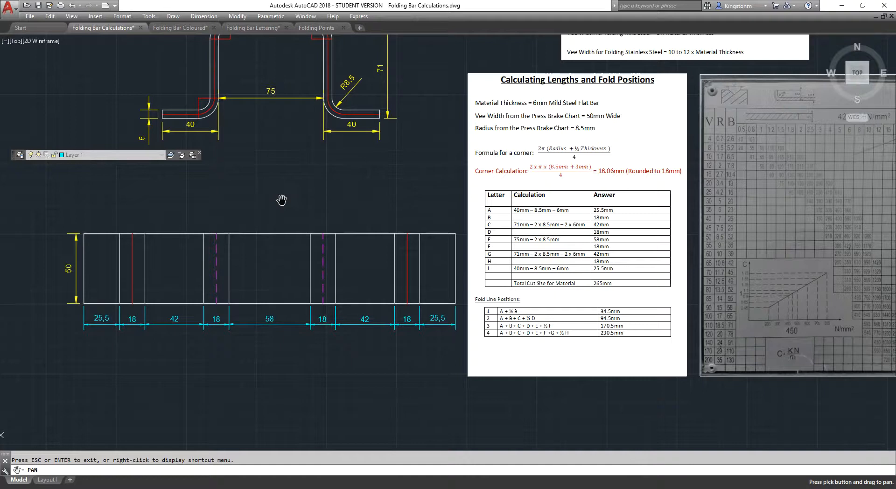
pyautogui.click(316, 27)
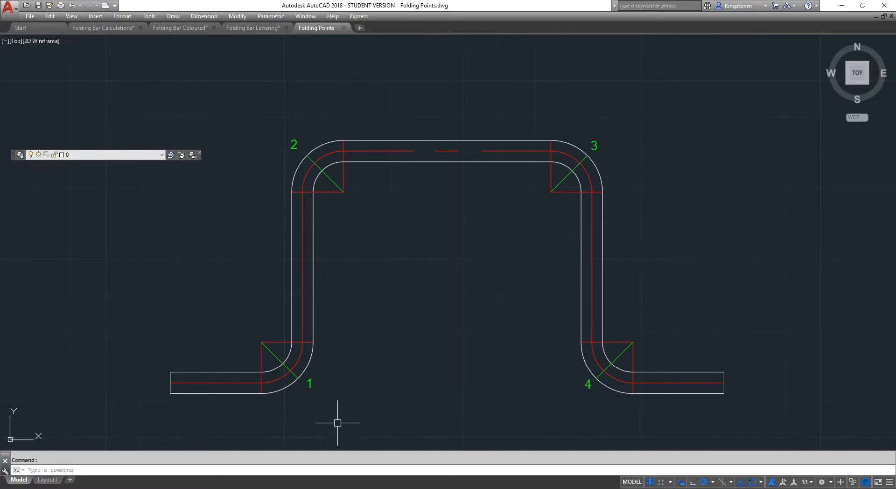
pyautogui.click(273, 355)
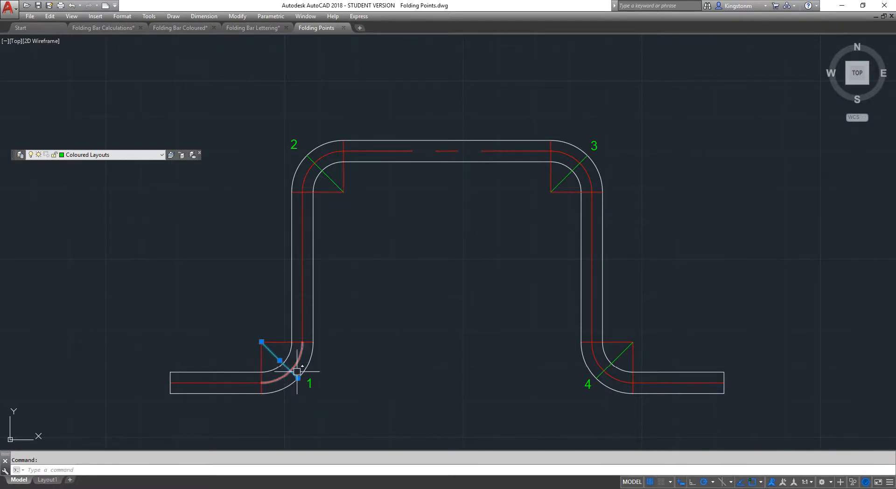
pyautogui.press('Escape')
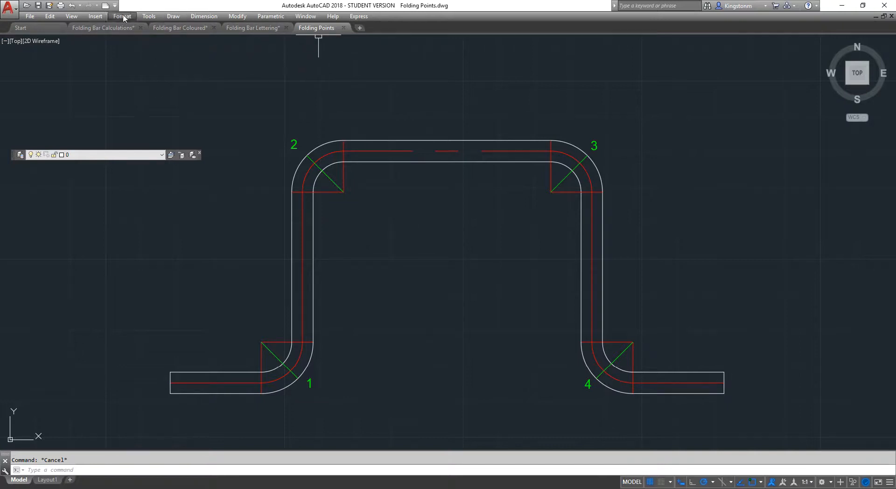
# Step: Return to the calculations drawing and highlight all four fold lines in the flat bar layout, then deselect them
pyautogui.click(103, 28)
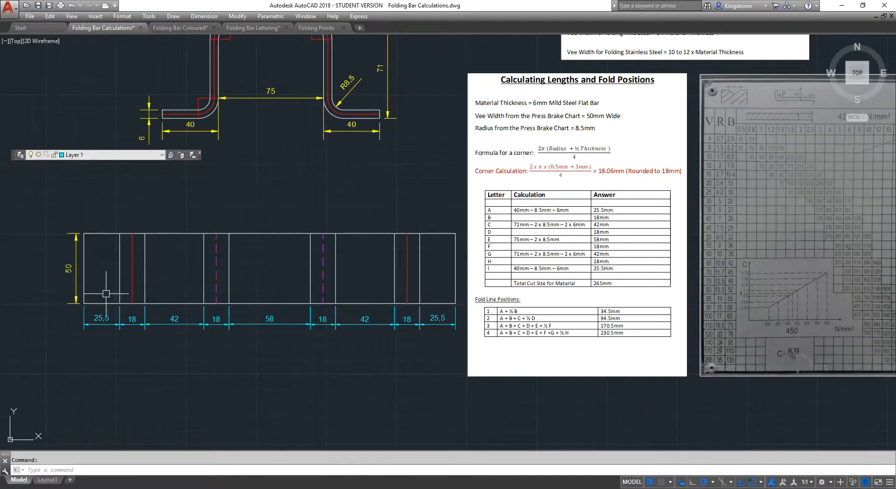
pyautogui.click(133, 263)
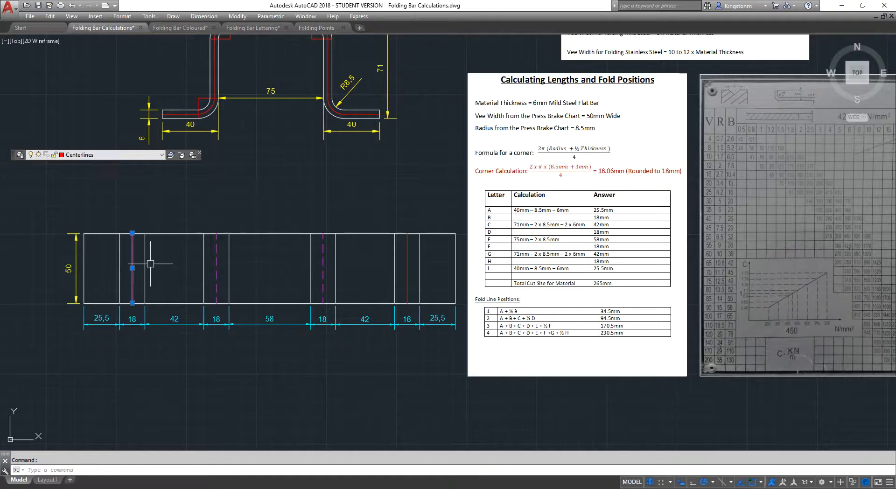
pyautogui.click(407, 266)
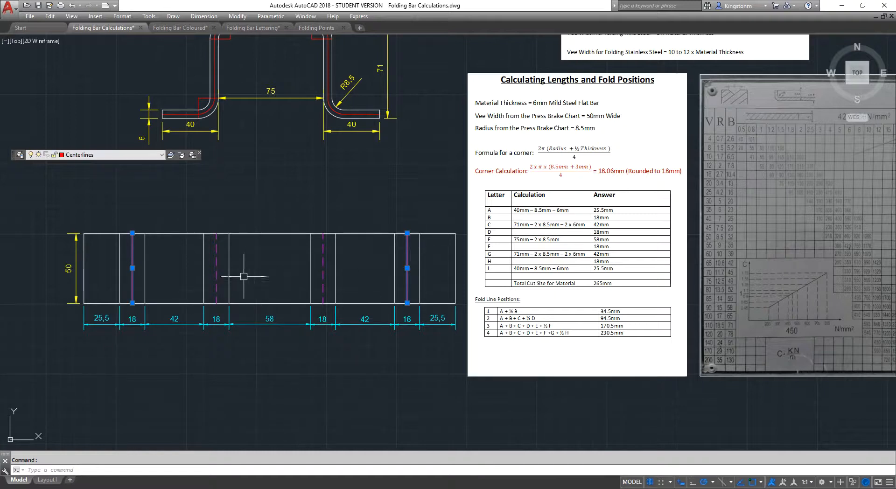
pyautogui.click(216, 276)
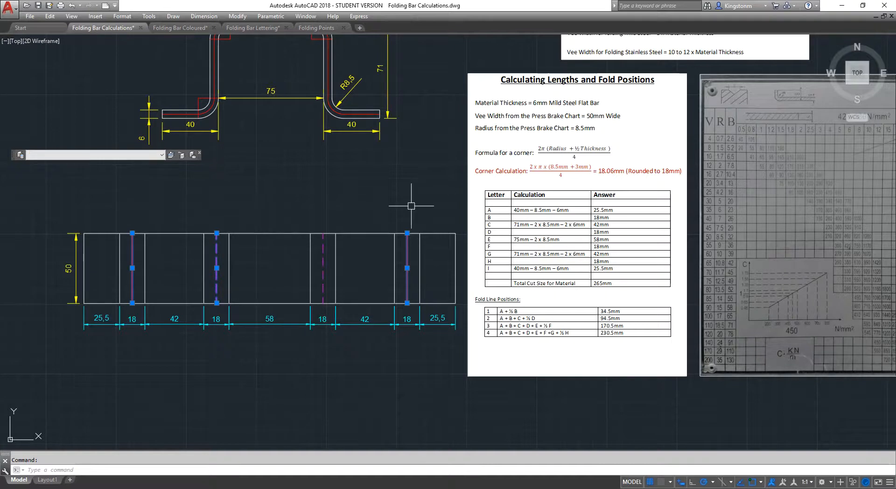
pyautogui.click(323, 262)
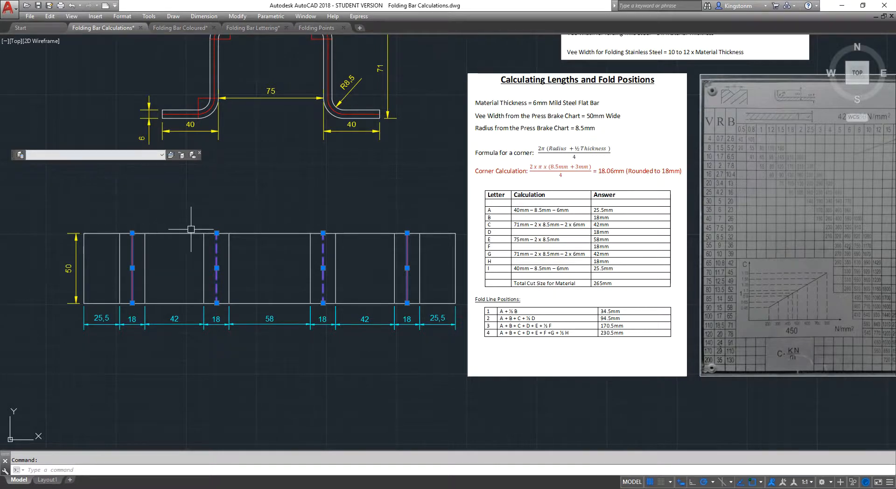
pyautogui.press('Escape')
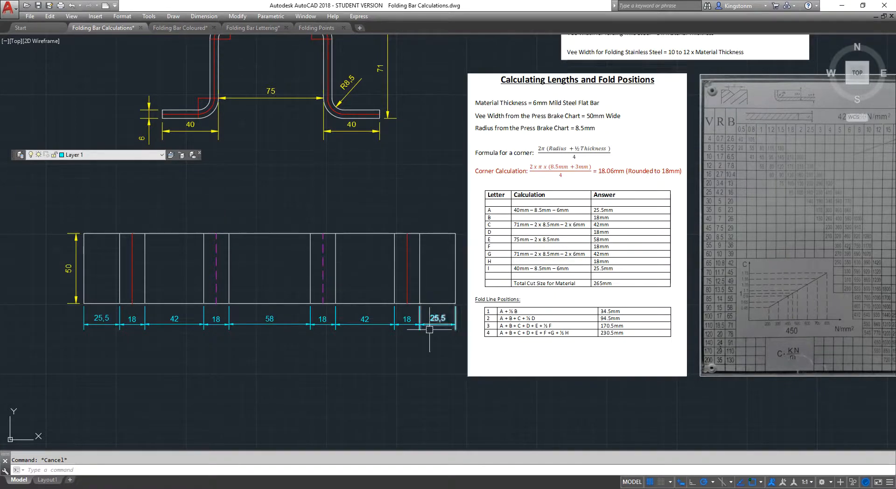
# Step: Examine the fold line positions table beside the flat layout, and compare its letters with the sections in the coloured drawing
pyautogui.rightClick(382, 362)
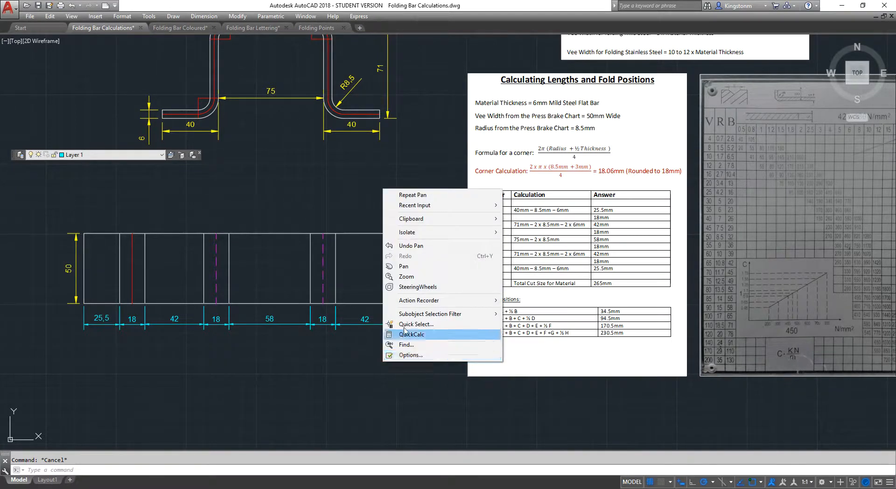
pyautogui.click(403, 266)
pyautogui.scroll(2, 468, 319)
pyautogui.moveTo(510, 329)
pyautogui.mouseDown()
pyautogui.moveTo(576, 308)
pyautogui.moveTo(649, 304)
pyautogui.mouseUp()
pyautogui.scroll(-3, 649, 305)
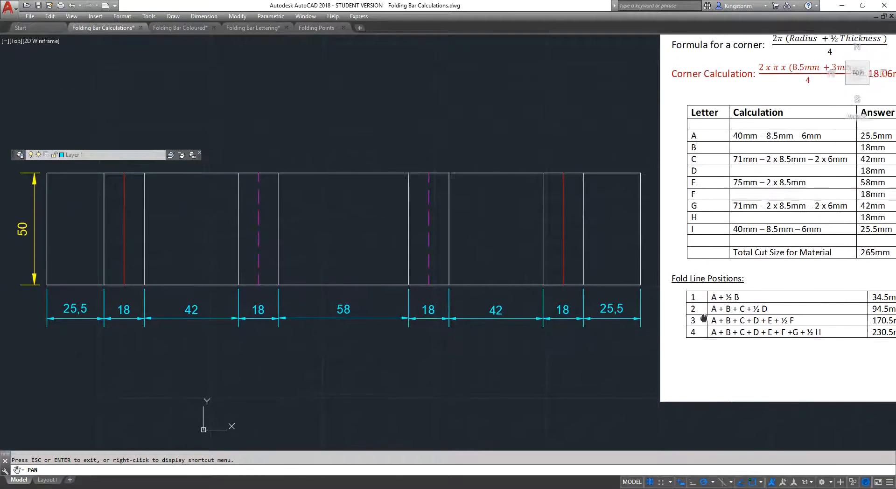
pyautogui.moveTo(745, 294); pyautogui.dragTo(621, 331)
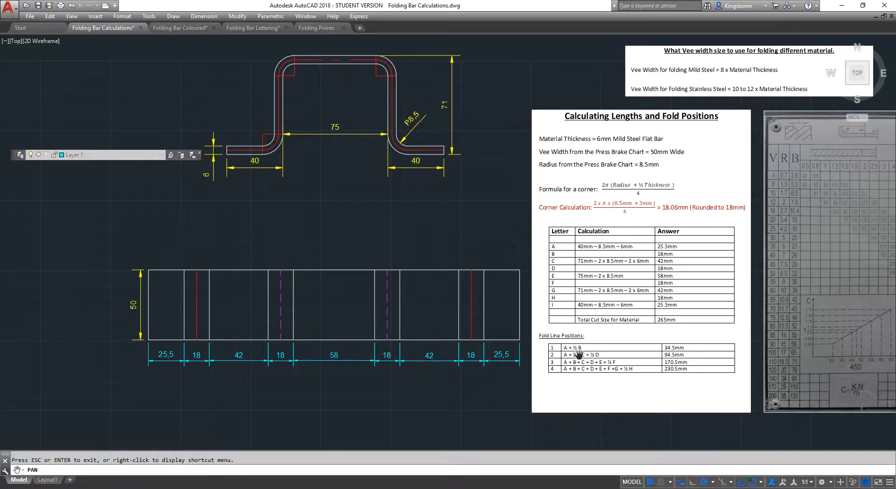
pyautogui.click(179, 28)
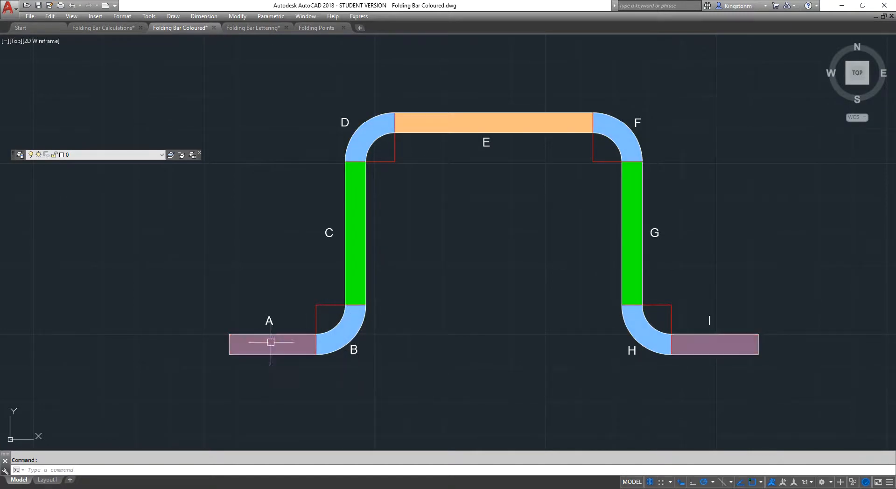
pyautogui.click(103, 27)
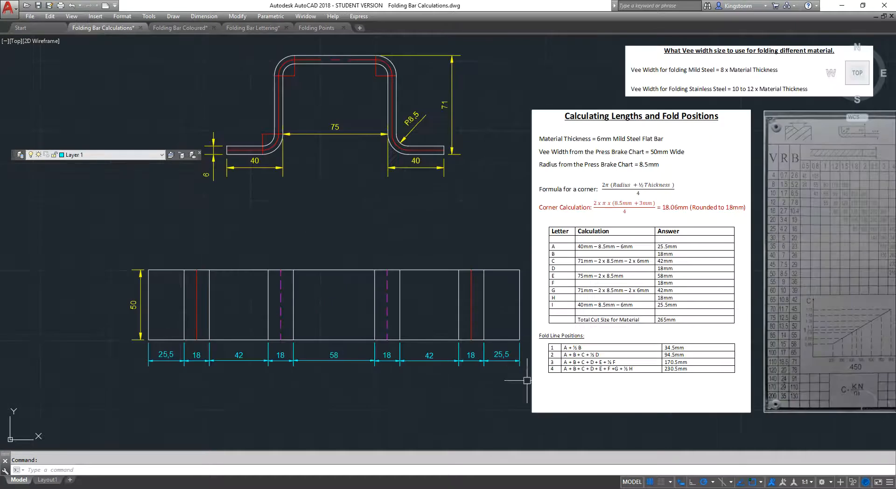
pyautogui.rightClick(445, 240)
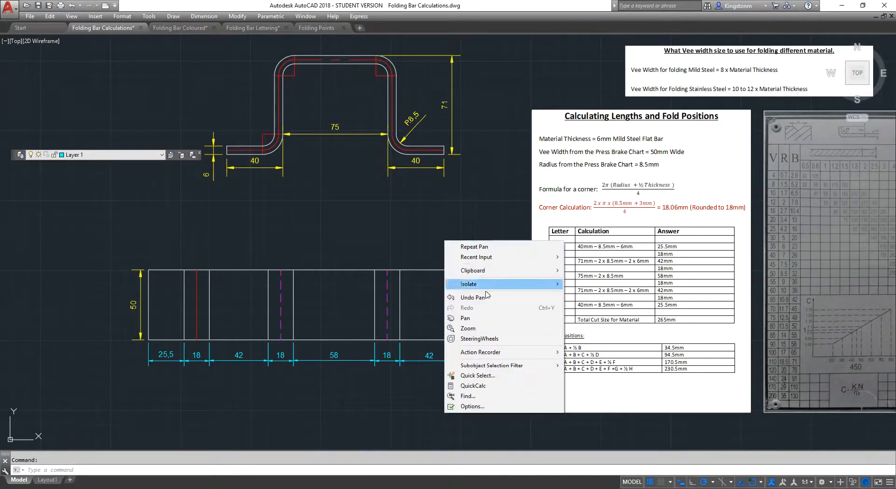
pyautogui.click(471, 314)
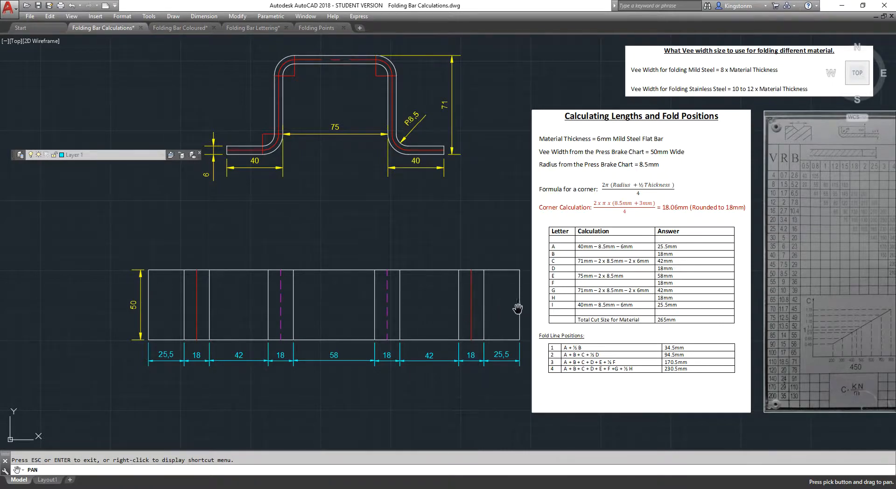
pyautogui.press('Escape')
# Step: Turn on Layer 3 to show the fold position dimensions above the flat bar layout
pyautogui.rightClick(66, 247)
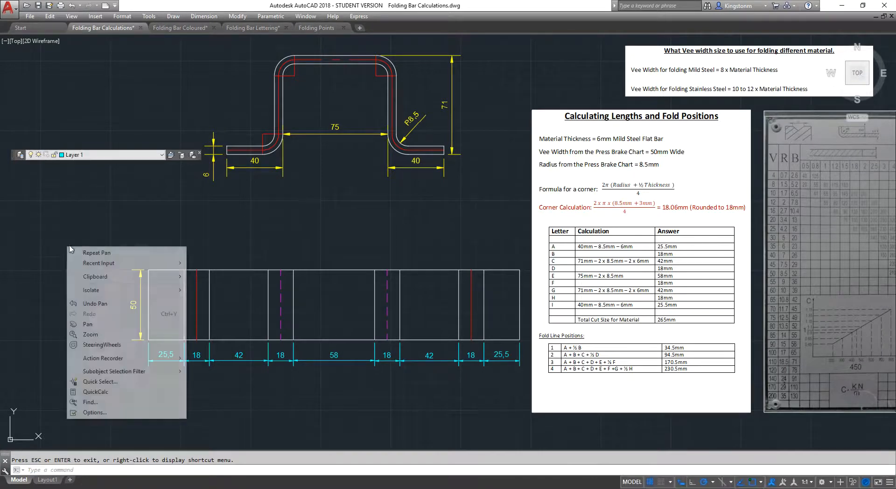
pyautogui.click(163, 157)
pyautogui.click(161, 157)
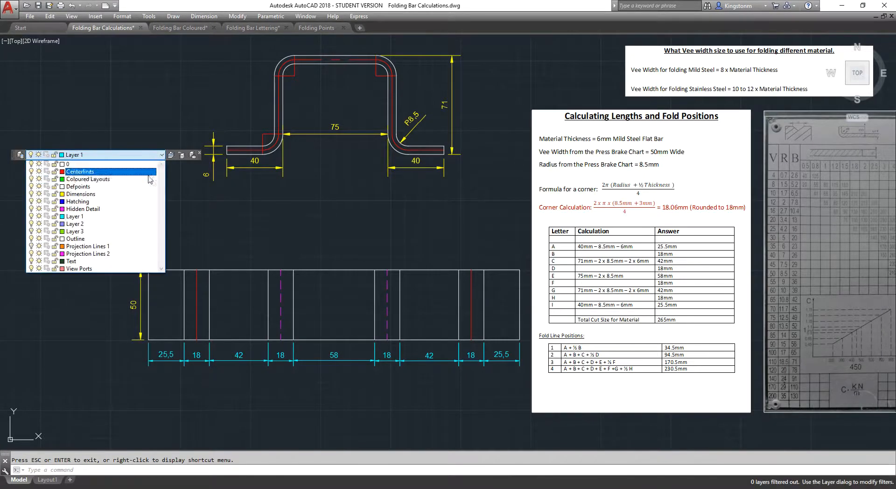
pyautogui.click(31, 231)
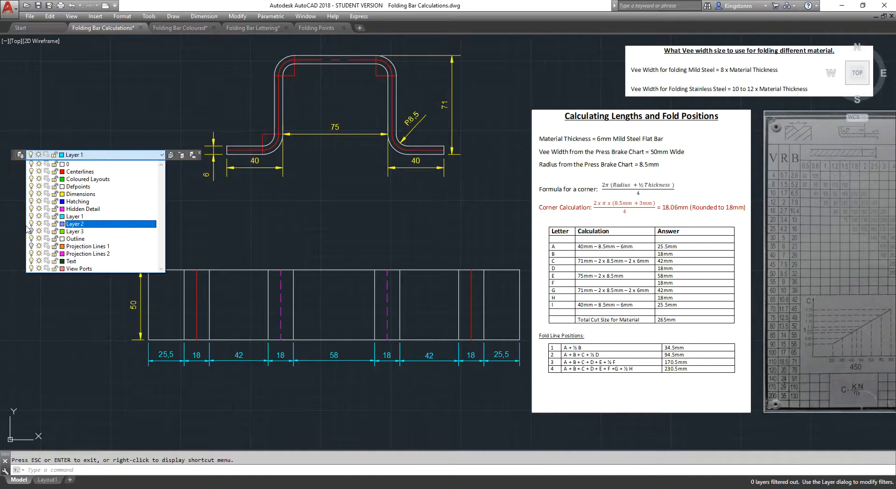
pyautogui.click(56, 325)
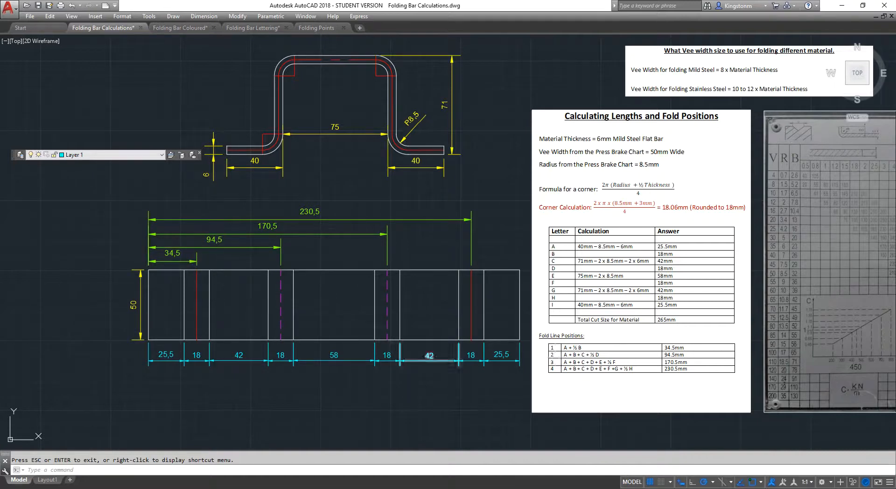
# Step: View corner 2 in the Folding Points drawing, and return to the calculations drawing
pyautogui.rightClick(462, 398)
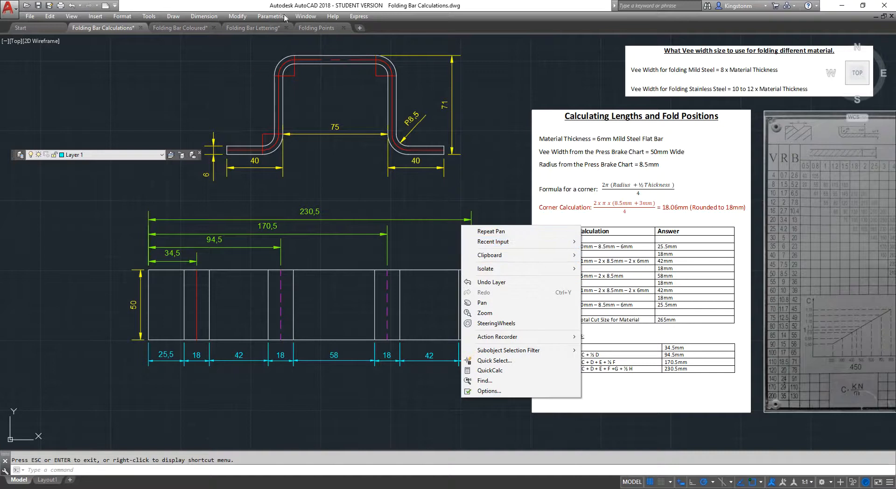
pyautogui.click(327, 29)
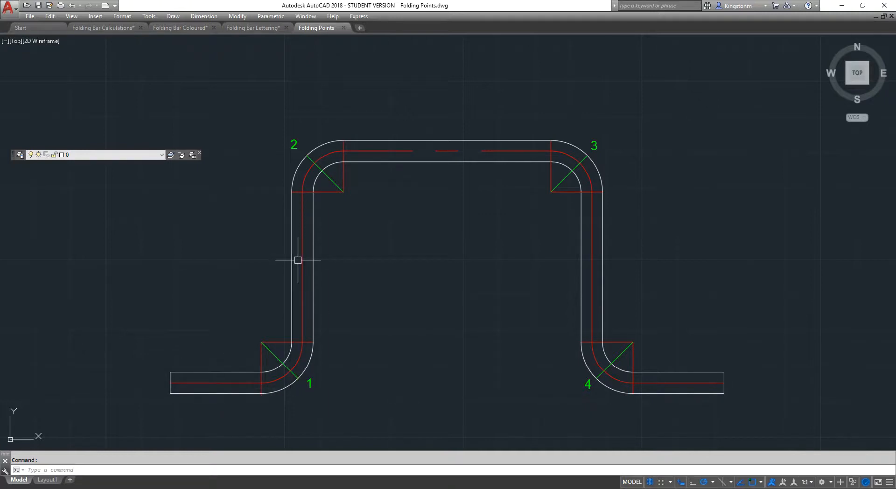
pyautogui.moveTo(298, 166)
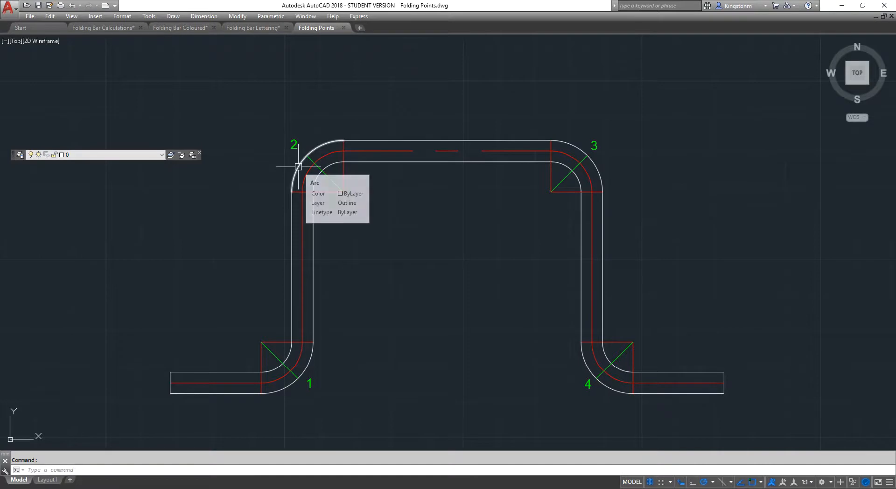
pyautogui.click(105, 28)
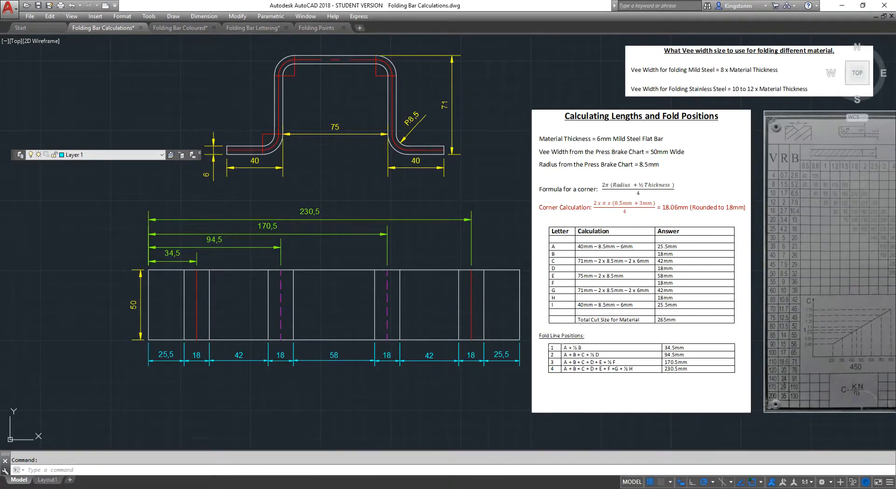
# Step: Compare the fold line positions table with the fold position dimensions above the flat layout
pyautogui.rightClick(494, 221)
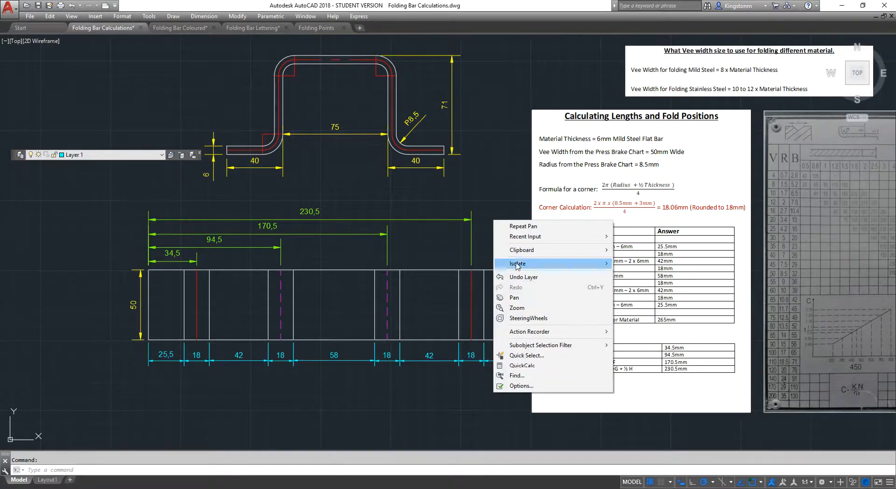
pyautogui.click(514, 297)
pyautogui.scroll(2, 658, 368)
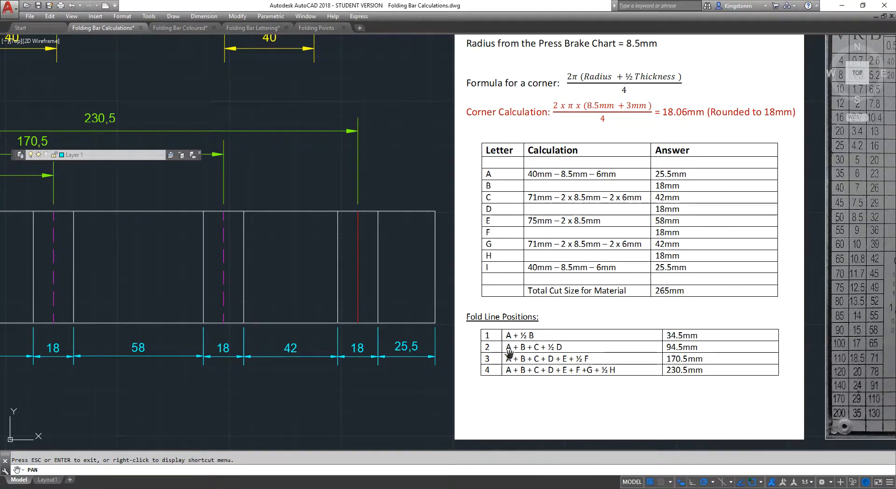
pyautogui.scroll(-2, 441, 329)
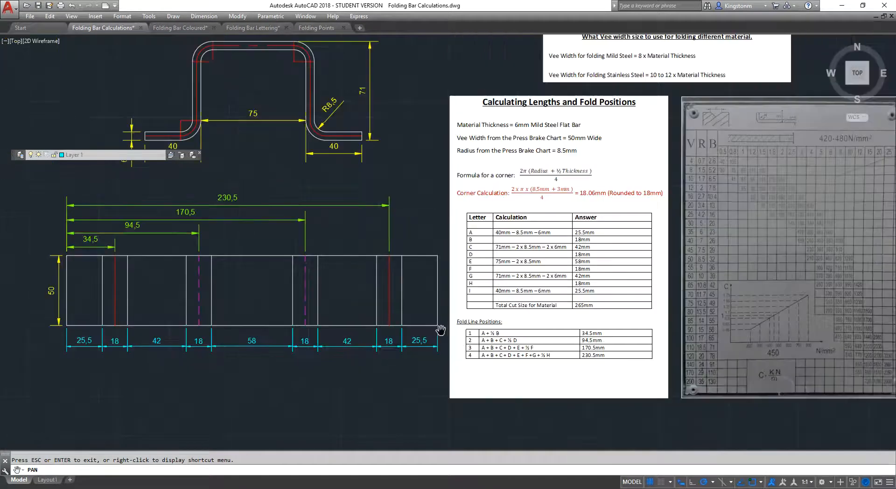
pyautogui.scroll(2, 34, 241)
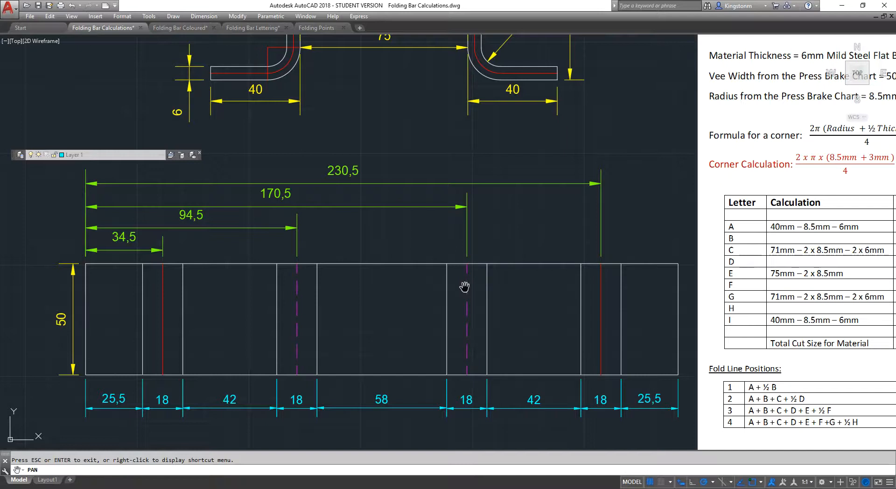
# Step: View corner 3 in the Folding Points drawing, then examine the fold line 3 row of the positions table in the calculations drawing
pyautogui.click(317, 28)
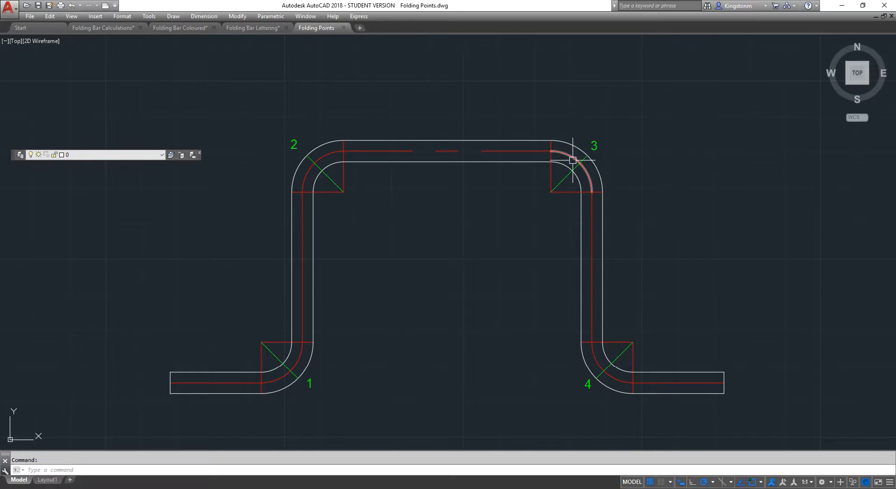
pyautogui.click(106, 28)
pyautogui.rightClick(416, 302)
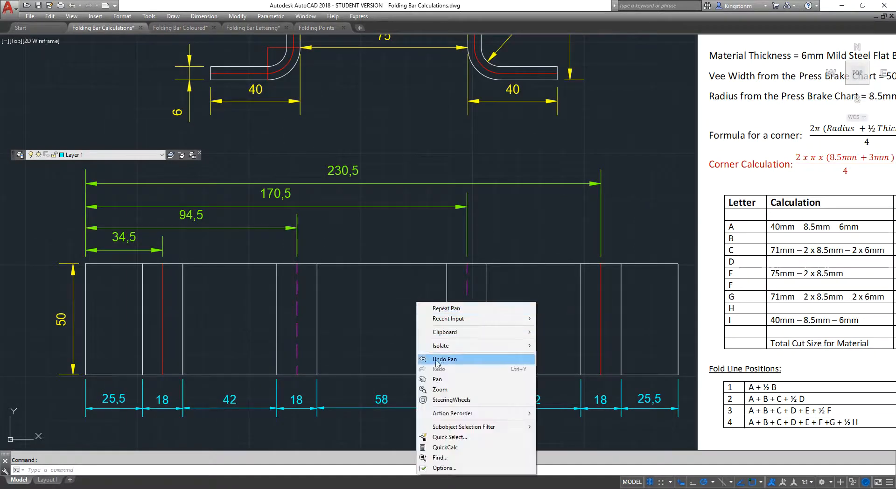
pyautogui.click(446, 387)
pyautogui.moveTo(672, 388); pyautogui.dragTo(322, 289)
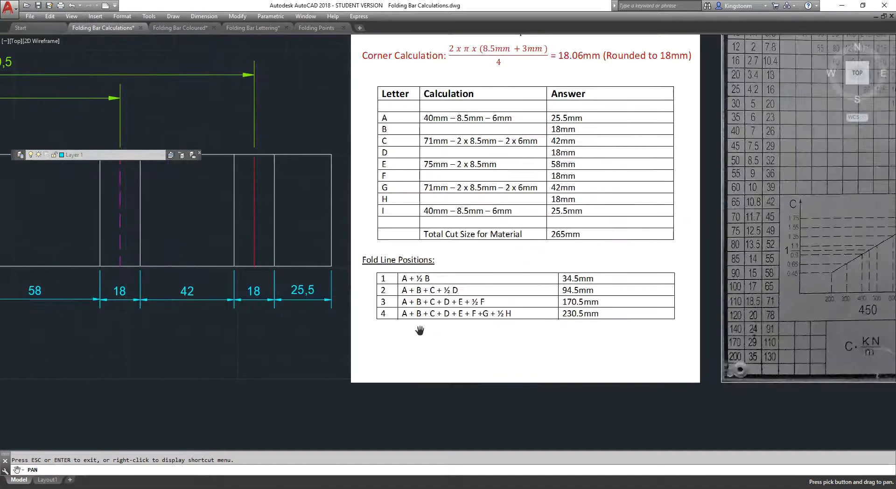
pyautogui.scroll(3, 406, 317)
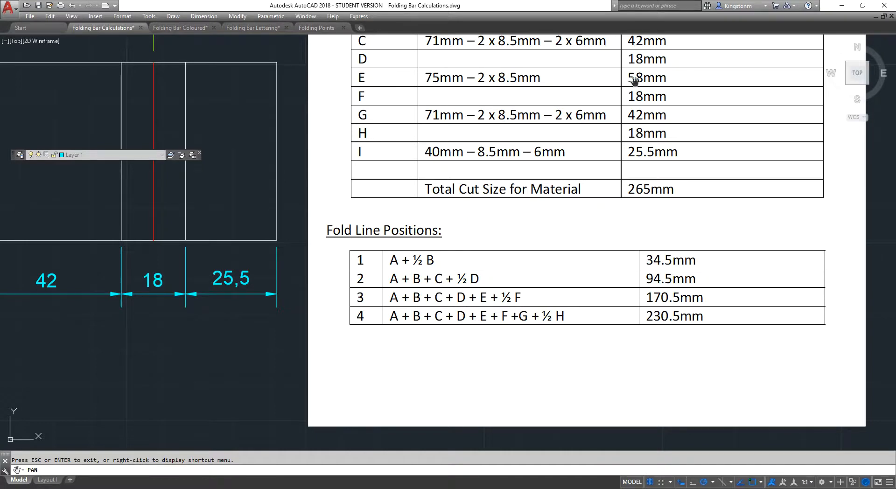
pyautogui.moveTo(580, 239); pyautogui.dragTo(584, 250)
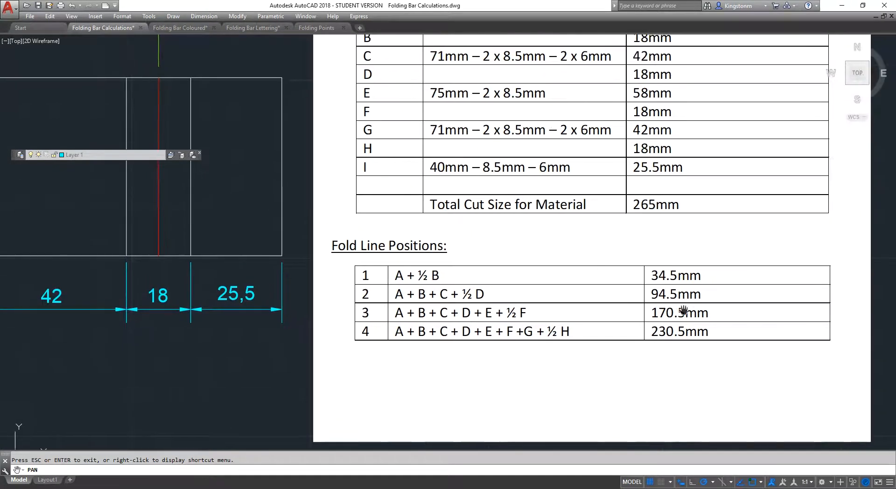
pyautogui.scroll(-4, 508, 332)
pyautogui.moveTo(228, 282); pyautogui.dragTo(334, 297)
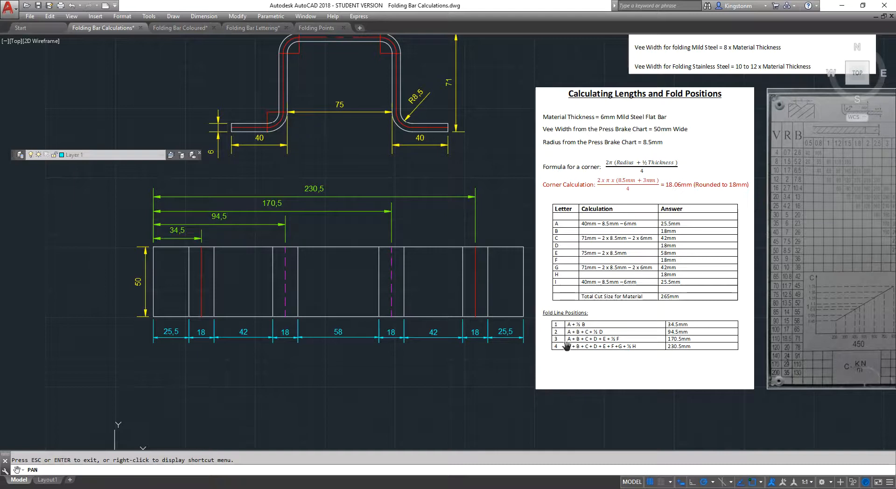
# Step: Check the Folding Points drawing, then compare the fold line 4 table row with its dimension on the flat layout
pyautogui.click(327, 29)
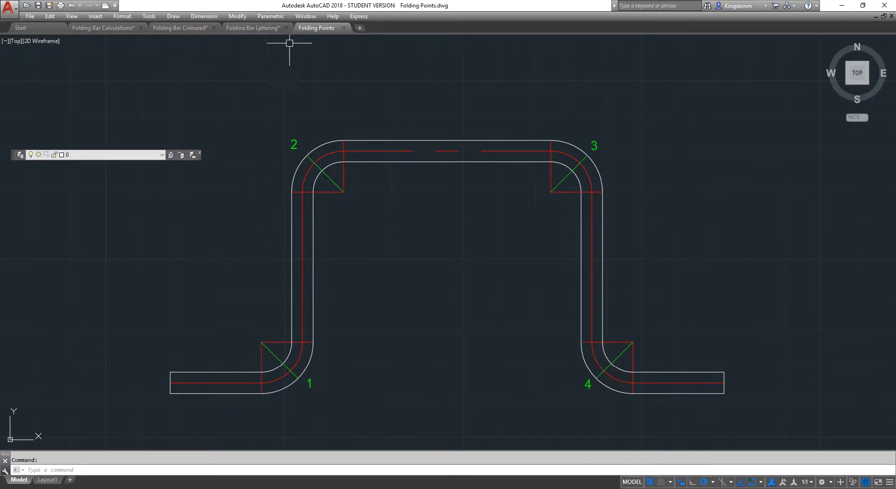
pyautogui.click(112, 27)
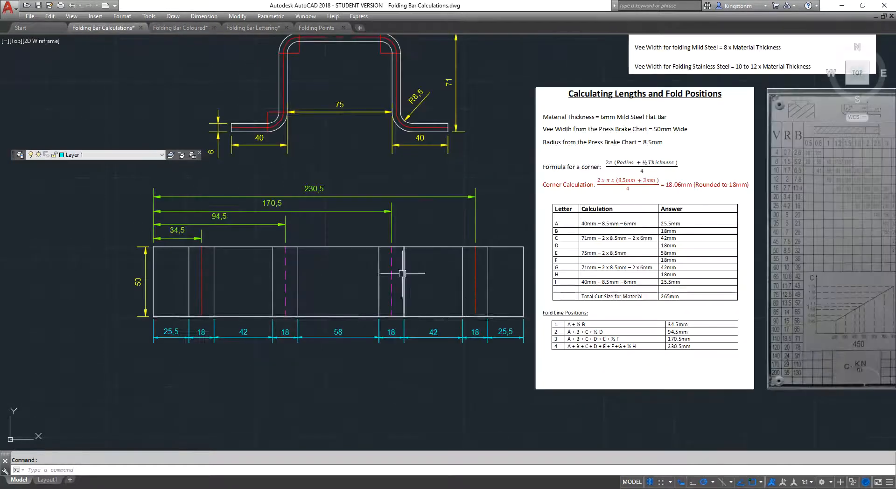
pyautogui.rightClick(444, 204)
pyautogui.click(477, 280)
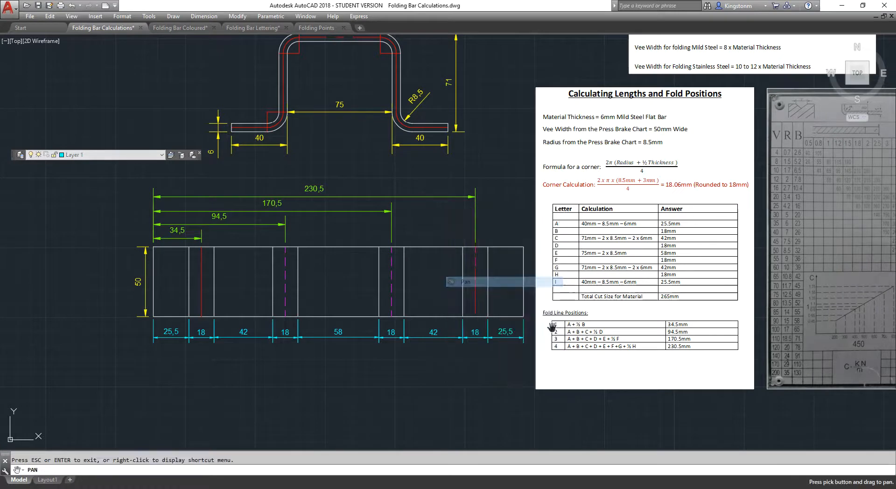
pyautogui.scroll(-2, 770, 374)
pyautogui.scroll(2, 767, 366)
pyautogui.scroll(2, 766, 366)
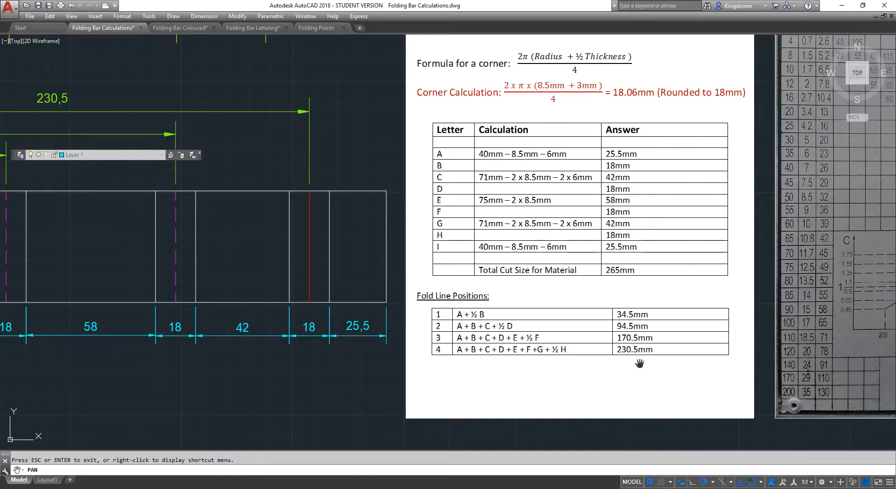
pyautogui.scroll(-4, 639, 363)
pyautogui.scroll(5, 396, 329)
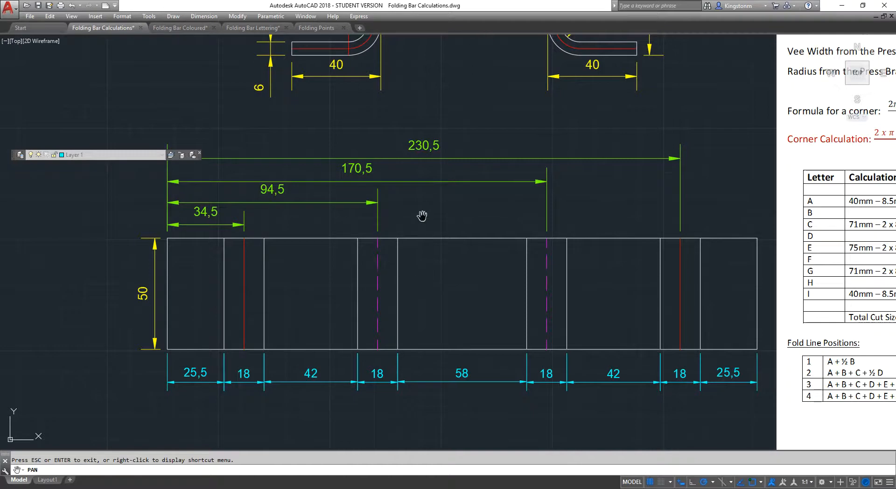
pyautogui.scroll(-2, 422, 215)
# Step: Examine the folded bar profile and compare it with the solid and dashed fold lines in the flat layout
pyautogui.rightClick(446, 164)
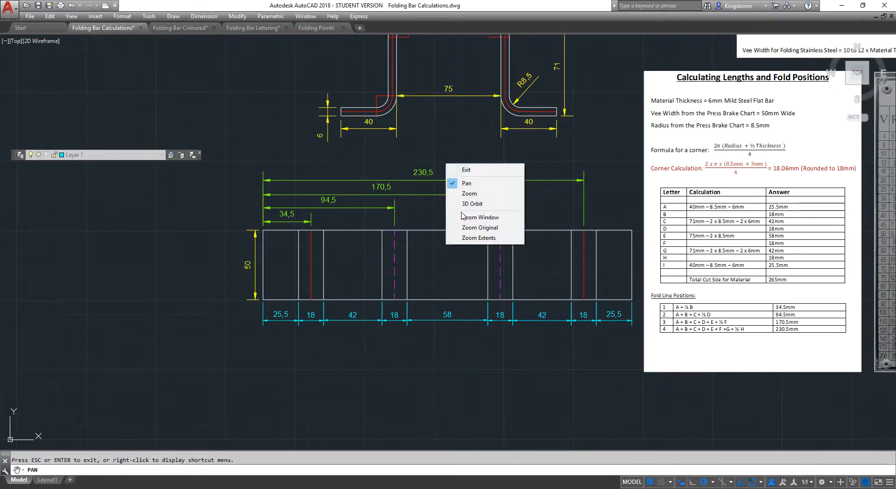
pyautogui.click(467, 182)
pyautogui.rightClick(456, 150)
pyautogui.click(471, 173)
pyautogui.moveTo(453, 129); pyautogui.dragTo(404, 204)
pyautogui.scroll(2, 404, 204)
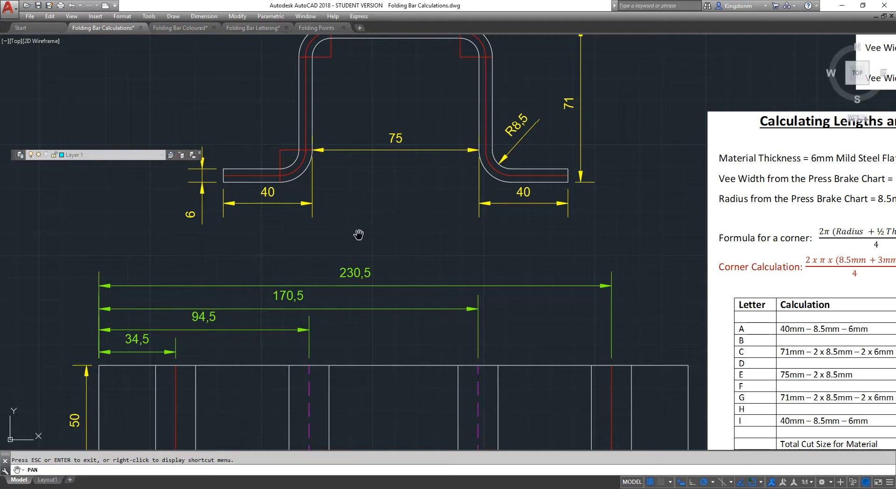
pyautogui.moveTo(380, 198); pyautogui.dragTo(368, 250)
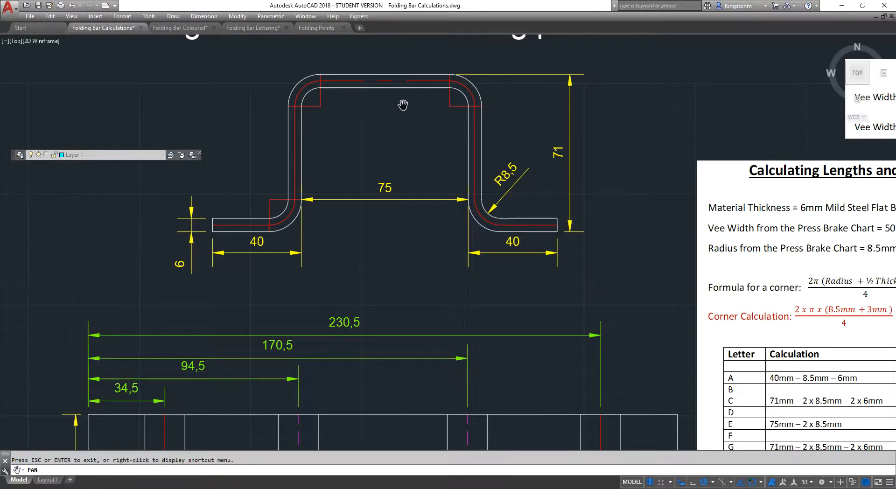
pyautogui.moveTo(379, 266); pyautogui.dragTo(377, 122)
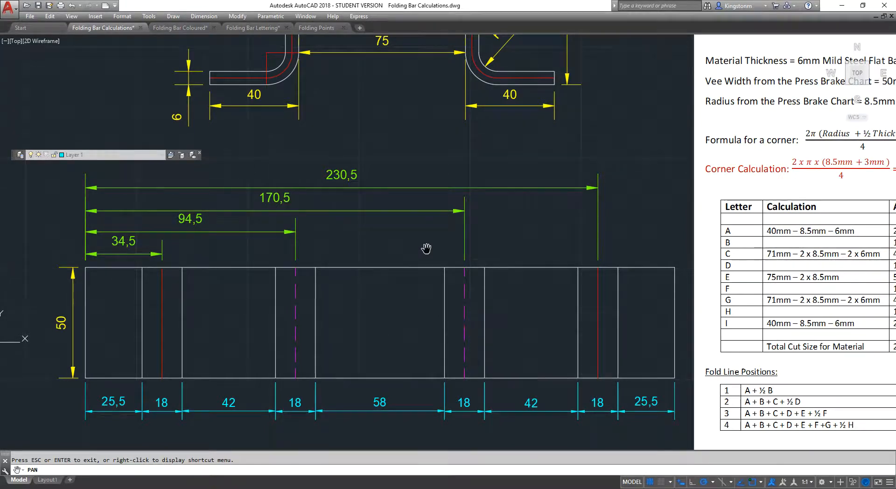
pyautogui.scroll(-2, 423, 249)
pyautogui.moveTo(439, 191); pyautogui.dragTo(383, 260)
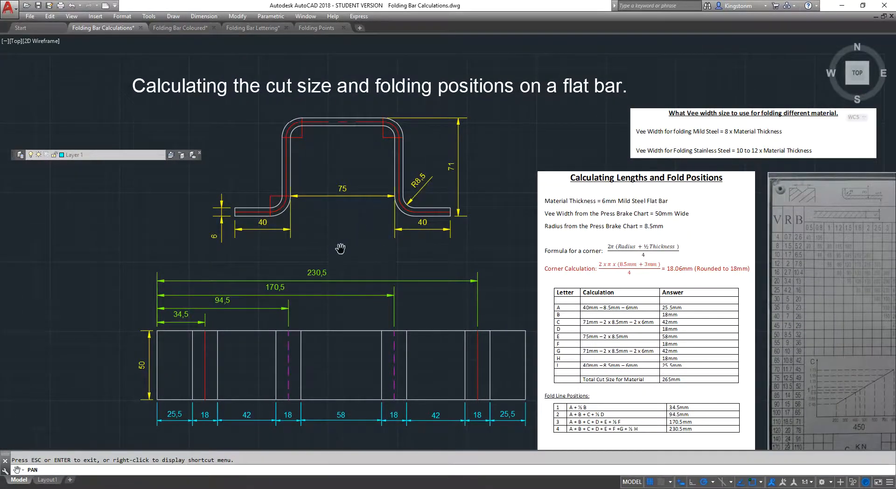
# Step: Review the numbered fold corners in the Folding Points drawing, and return to the calculations drawing
pyautogui.click(320, 28)
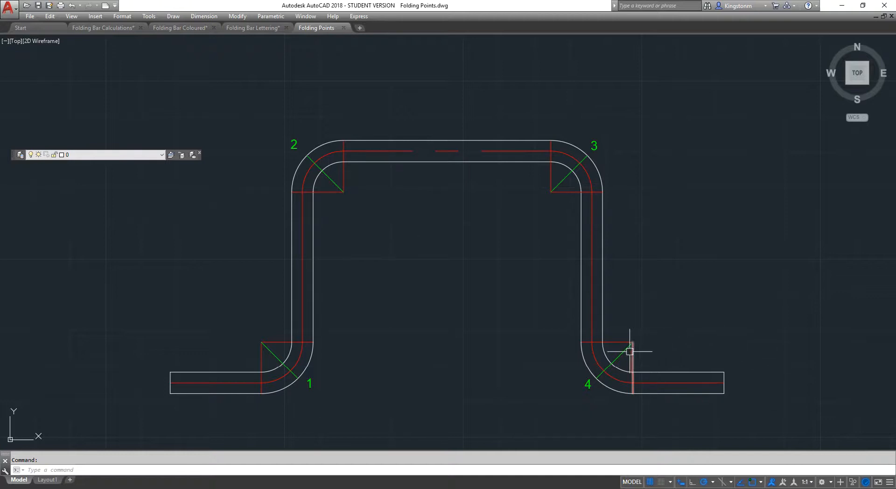
pyautogui.moveTo(625, 348)
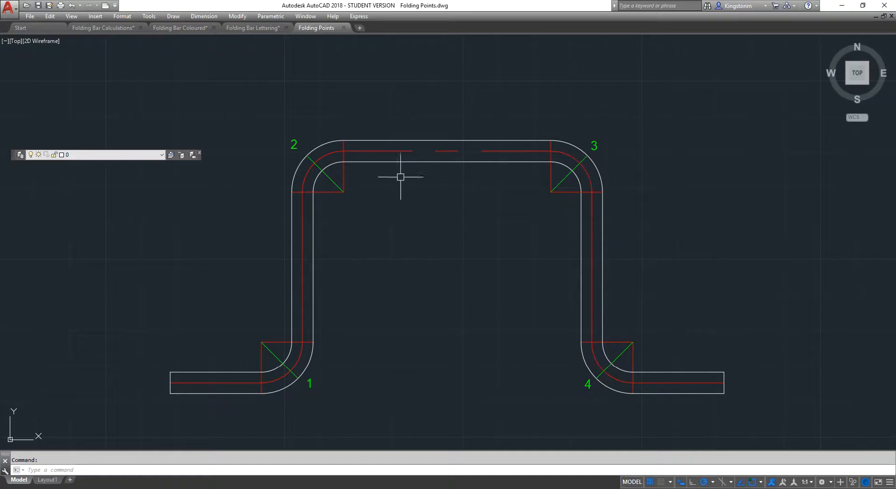
pyautogui.moveTo(259, 31)
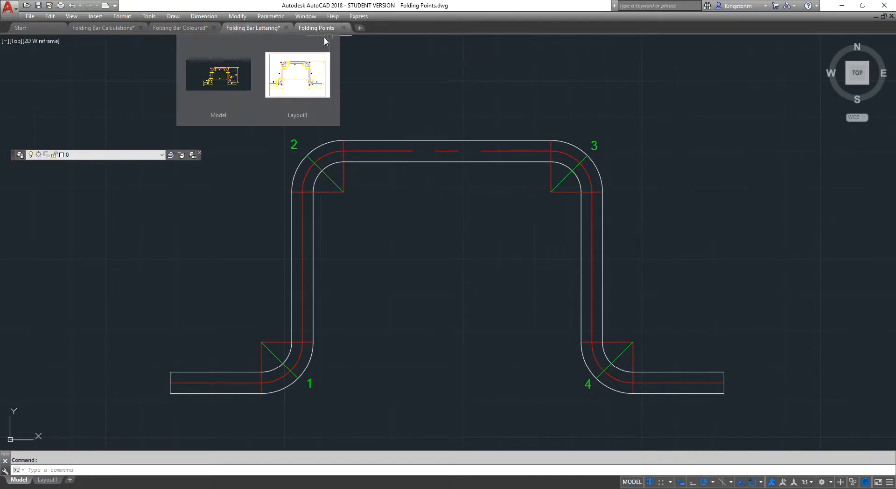
pyautogui.click(116, 29)
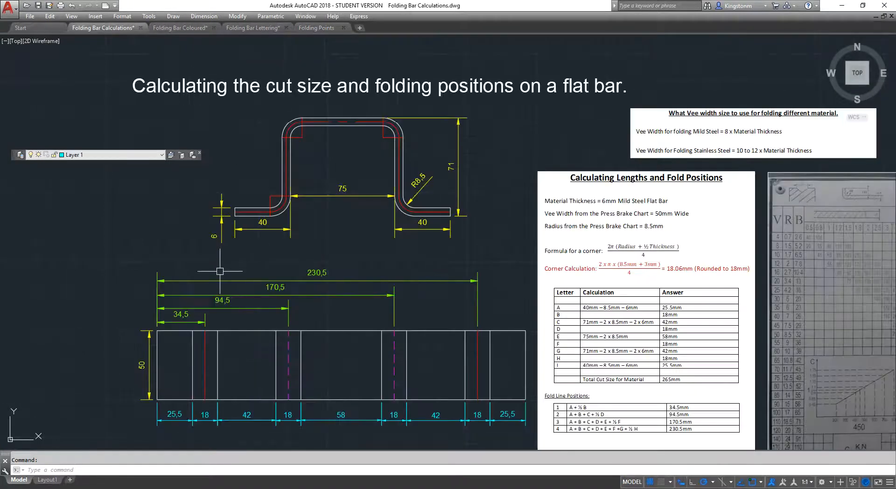
pyautogui.rightClick(114, 237)
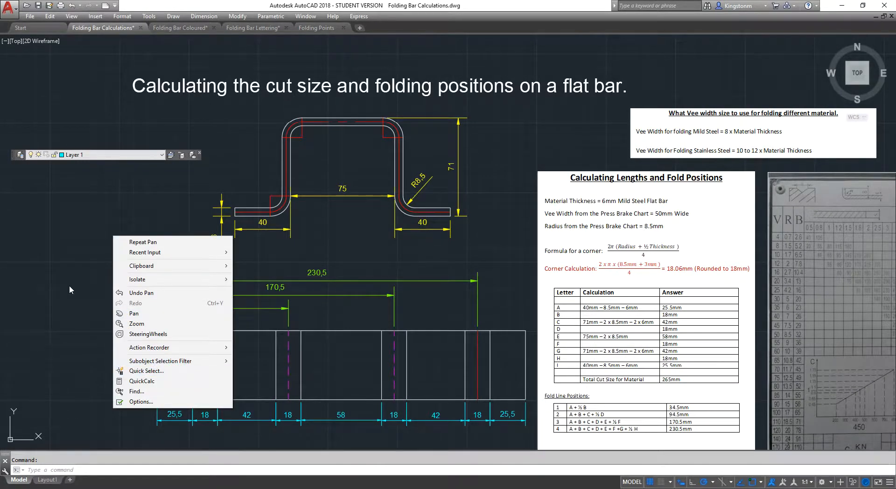
pyautogui.click(138, 199)
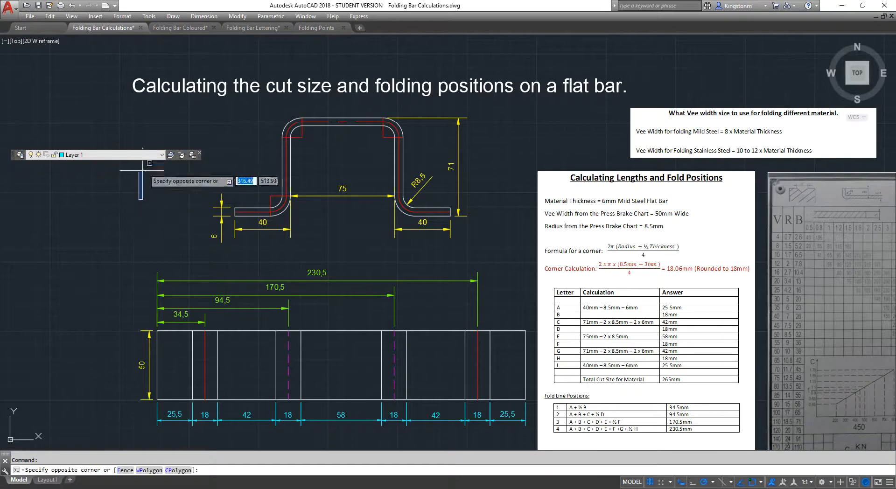
pyautogui.click(162, 156)
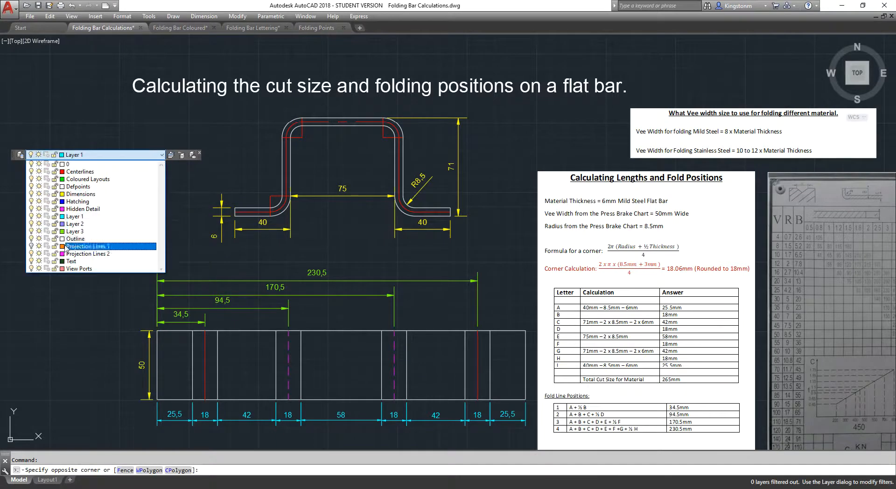
pyautogui.click(91, 107)
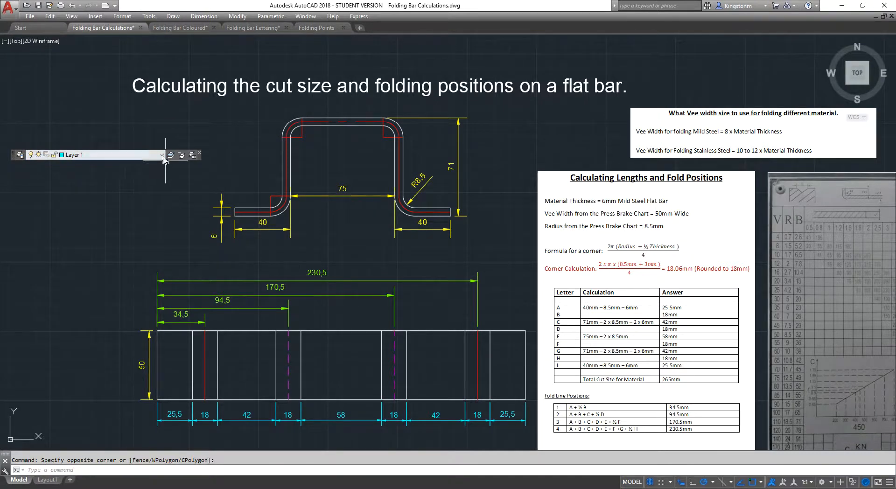
# Step: Turn on the Projection Lines 1 layer to show section letters A to I on the folded bar profile
pyautogui.click(162, 155)
pyautogui.click(31, 246)
pyautogui.scroll(4, 364, 137)
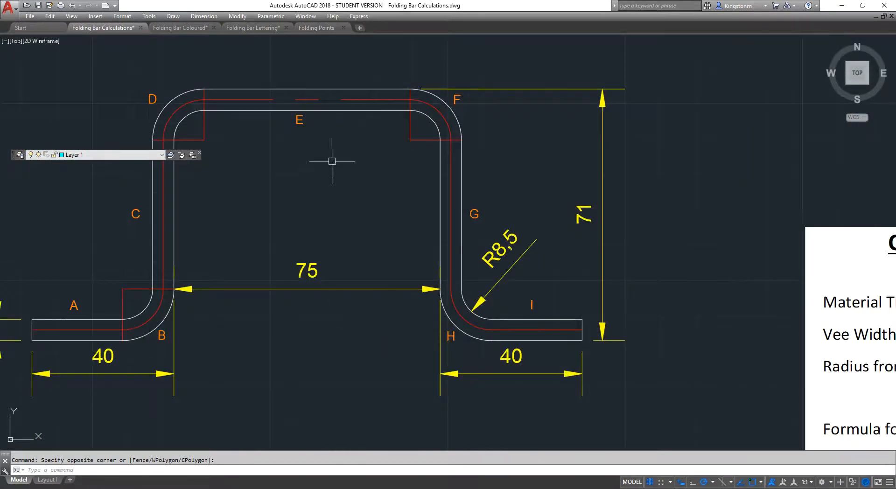
pyautogui.rightClick(317, 167)
pyautogui.click(353, 244)
pyautogui.moveTo(368, 232); pyautogui.dragTo(520, 246)
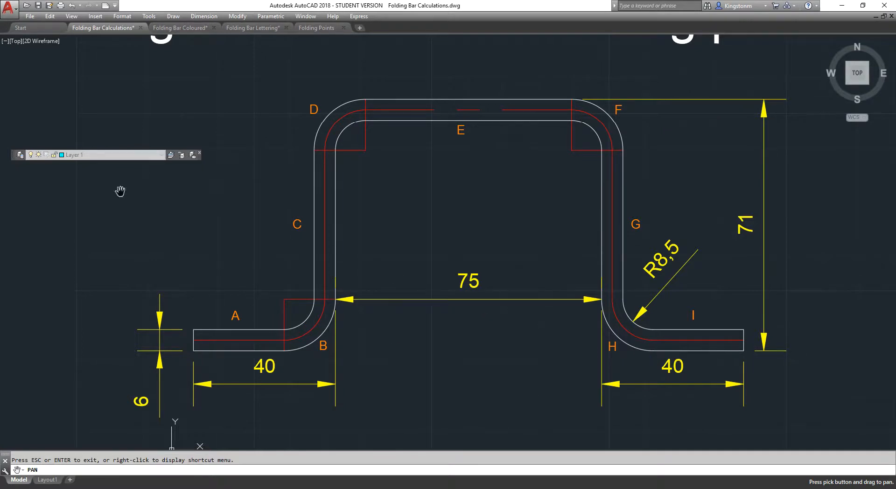
# Step: Zoom the calculations drawing to its extents and close the floating layer toolbar
pyautogui.scroll(-2, 269, 230)
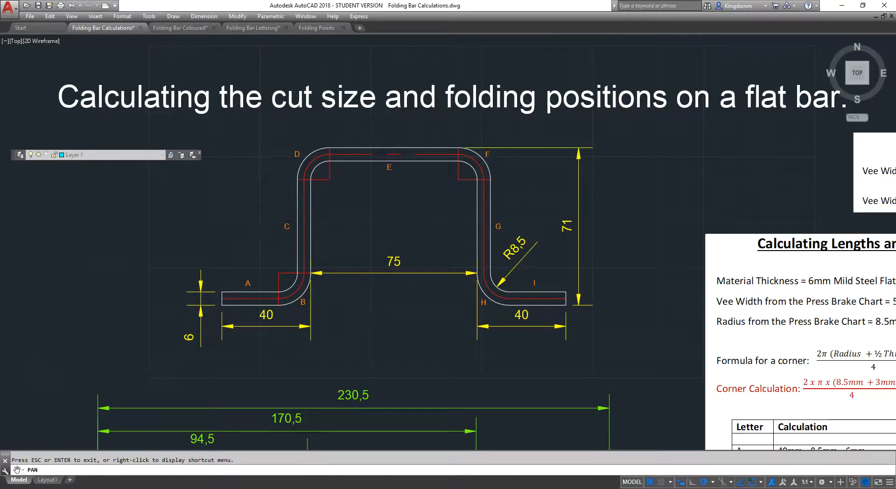
pyautogui.scroll(-2, 374, 213)
pyautogui.rightClick(375, 212)
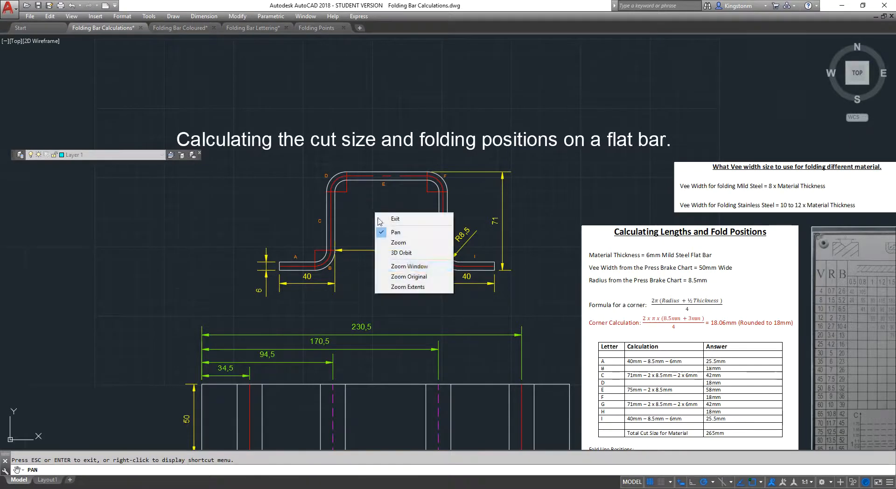
pyautogui.click(406, 287)
pyautogui.rightClick(382, 212)
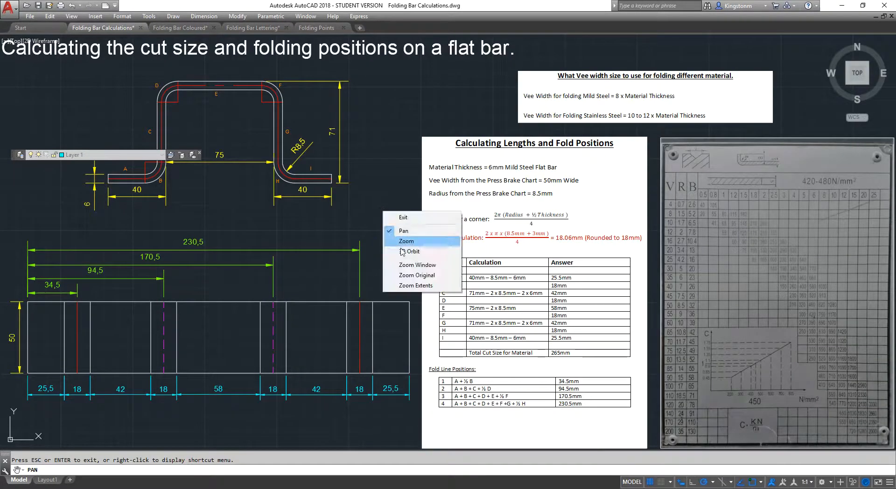
pyautogui.click(406, 287)
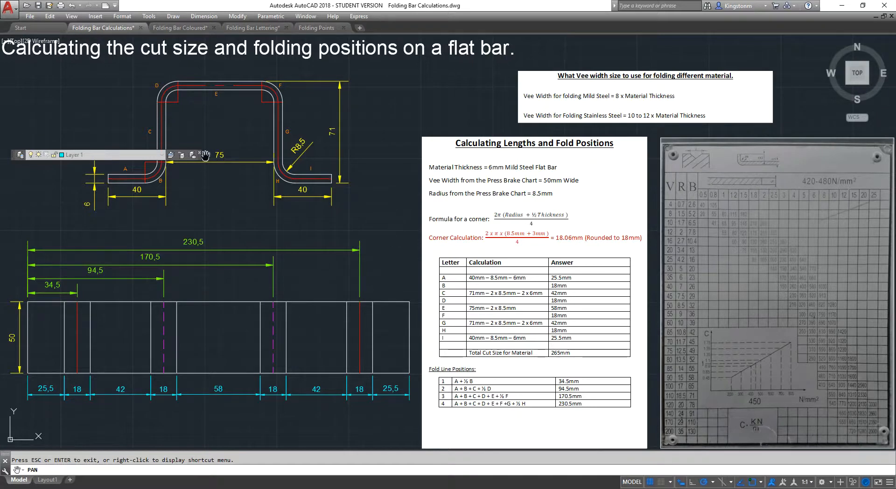
pyautogui.press('Escape')
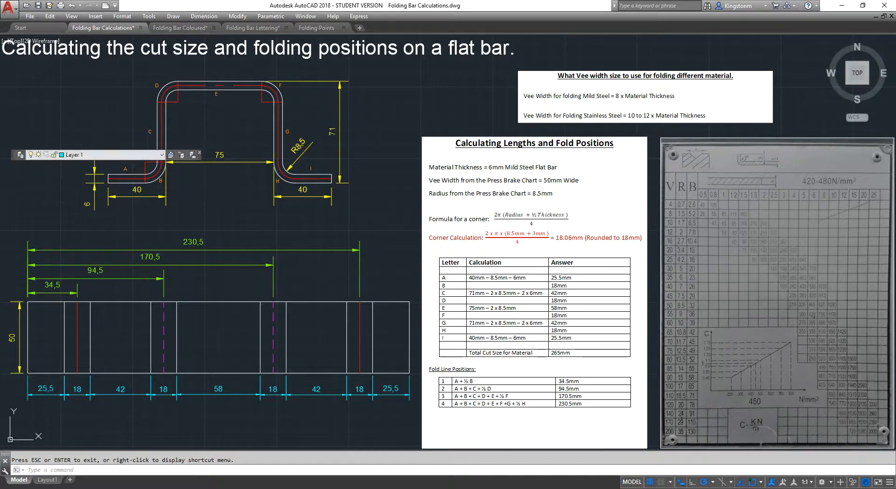
pyautogui.click(200, 152)
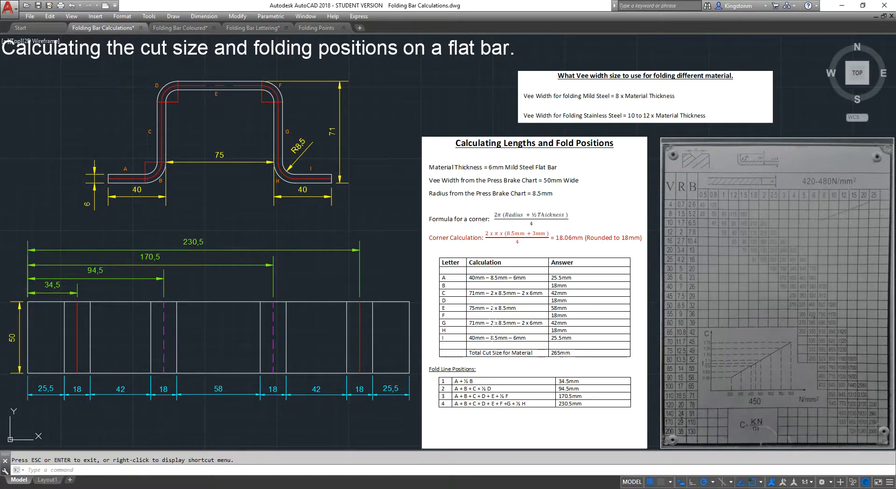
pyautogui.rightClick(406, 201)
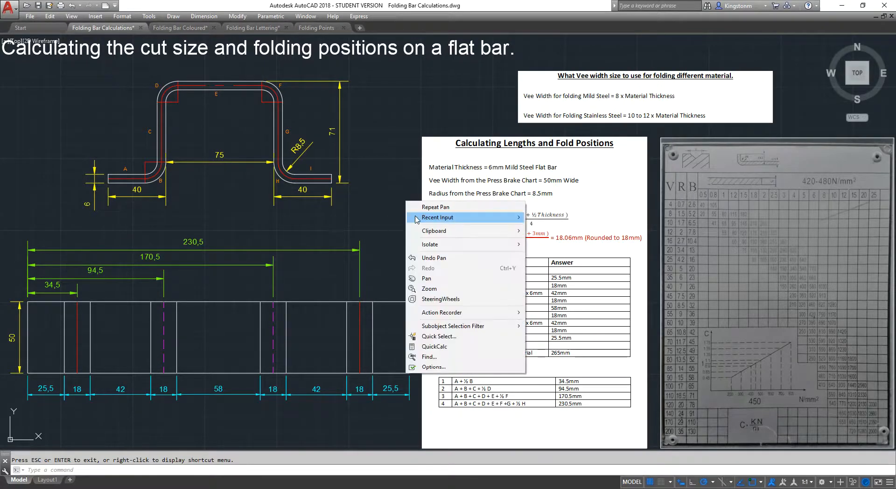
pyautogui.click(437, 278)
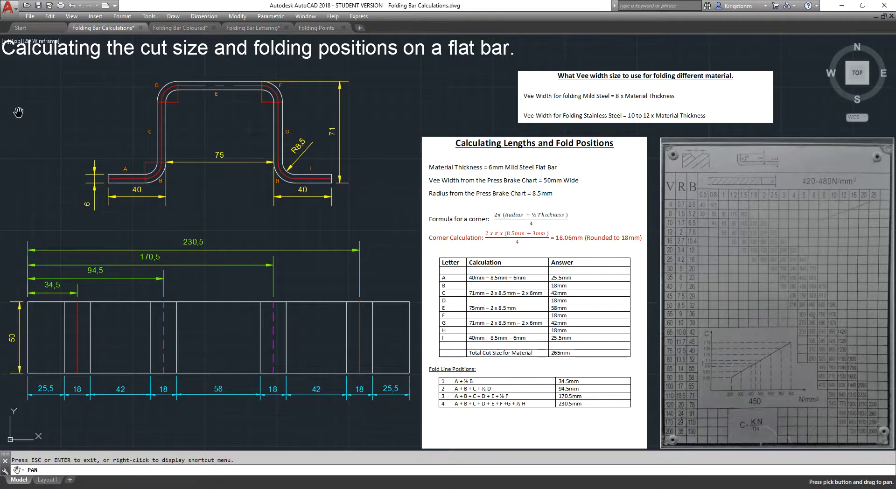
pyautogui.press('Escape')
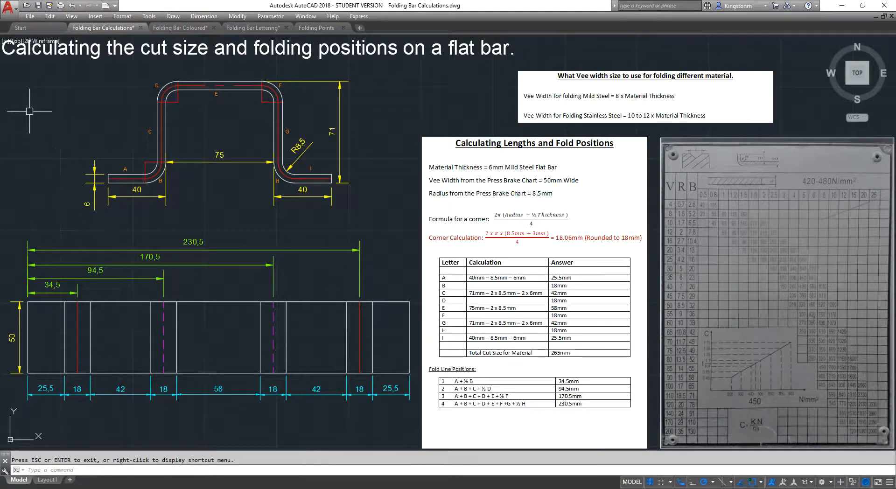